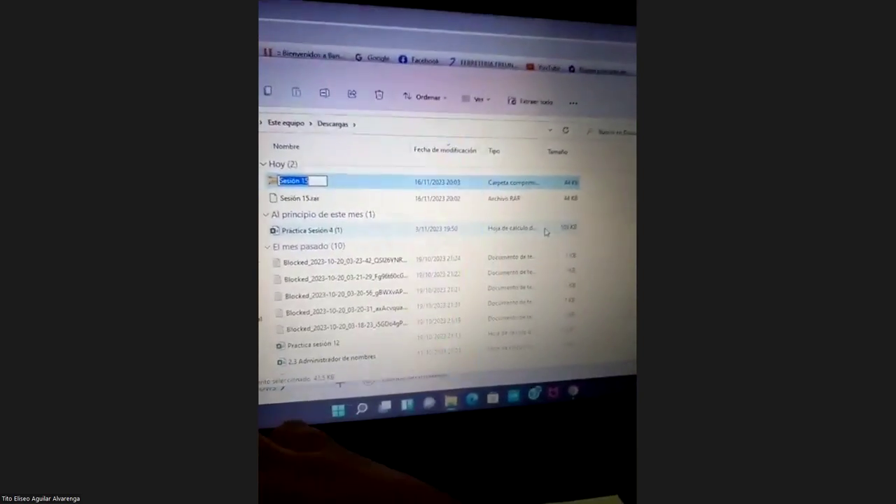
Step: Cancel the rename of Sesión 15 and expand its context menu via Mostrar más opciones
{"action": "key", "text": "Return"}
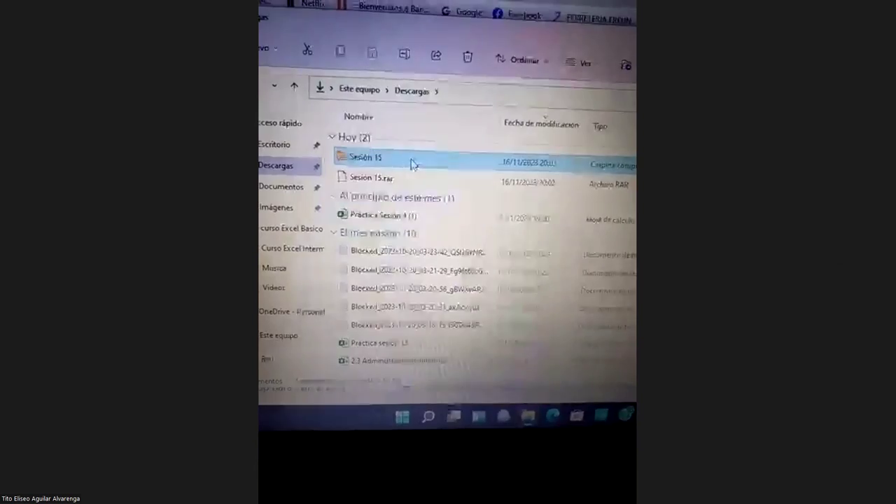
{"action": "right_click", "coordinate": [412, 164]}
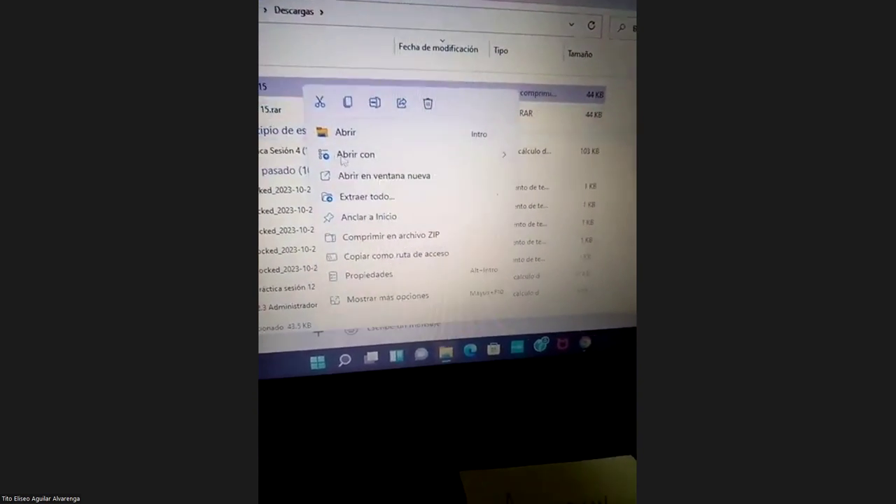
{"action": "left_click", "coordinate": [412, 292]}
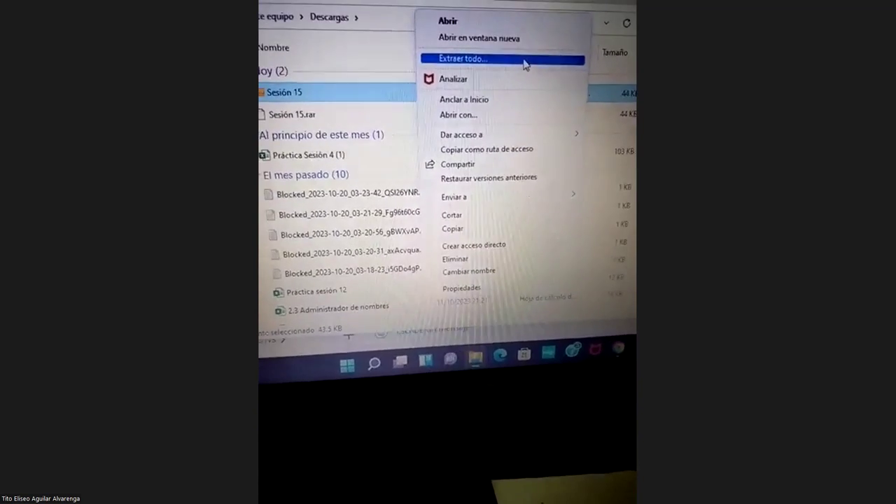
Step: Extract all files from the Sesión 15 zip and select Sesión 15.rar in the extracted folder
{"action": "left_click", "coordinate": [526, 63]}
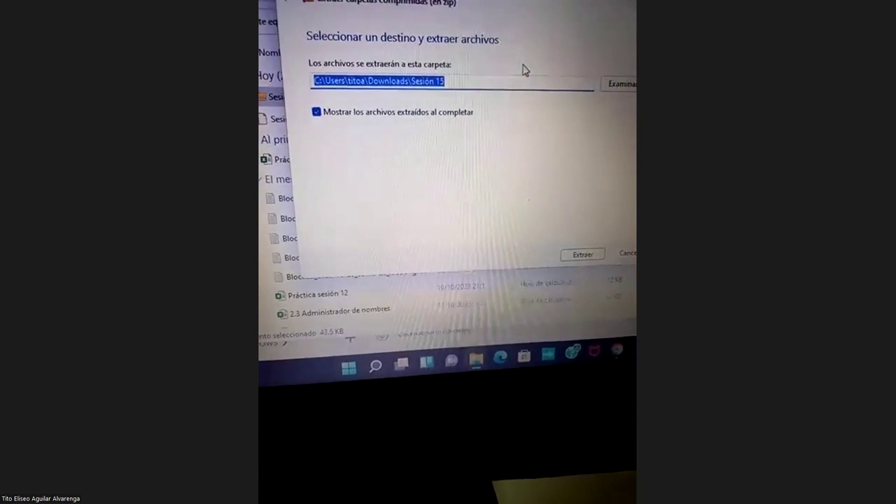
{"action": "left_click", "coordinate": [571, 280]}
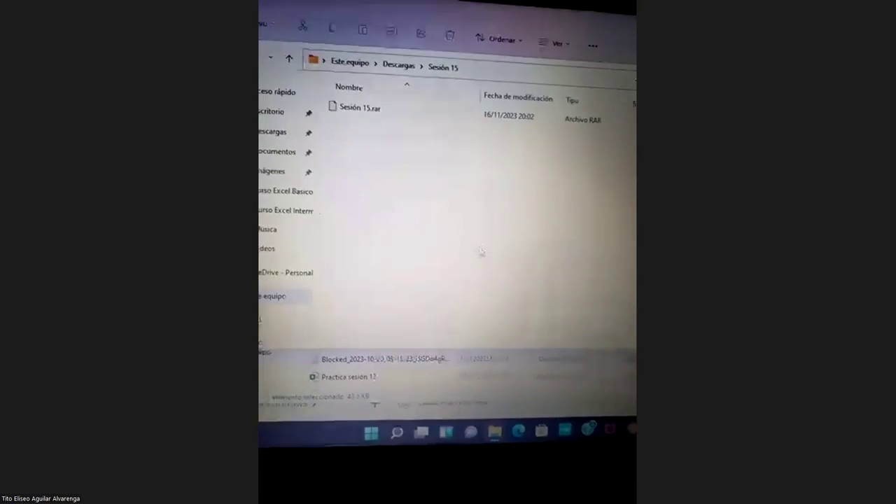
{"action": "left_click", "coordinate": [357, 108]}
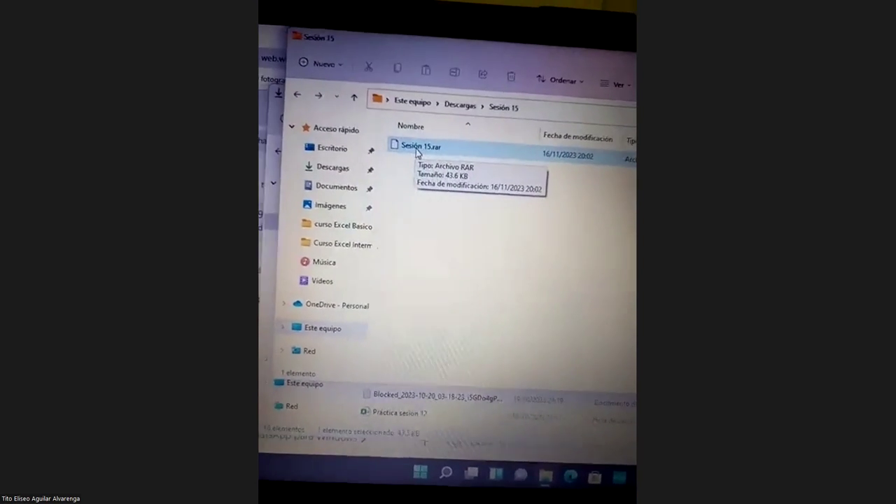
Step: Open Sesión 15.rar with another app via Mostrar más opciones and Abrir con
{"action": "left_click", "coordinate": [418, 143]}
{"action": "right_click", "coordinate": [406, 148]}
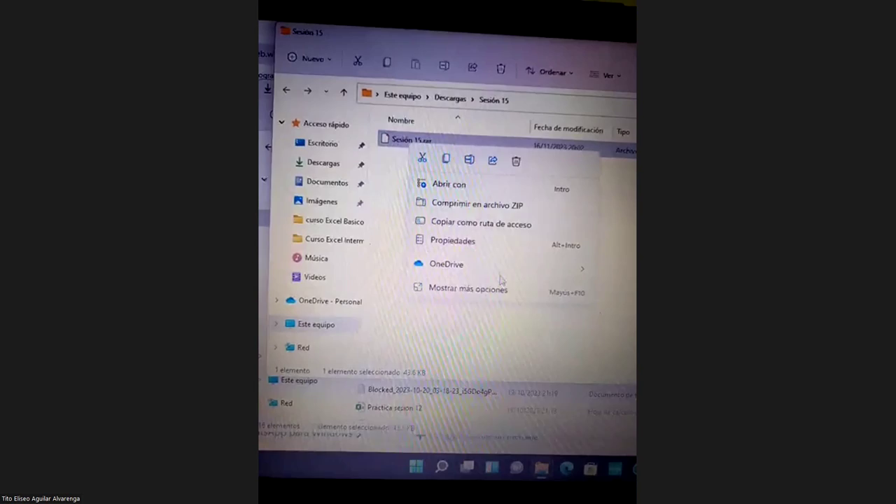
{"action": "left_click", "coordinate": [496, 300]}
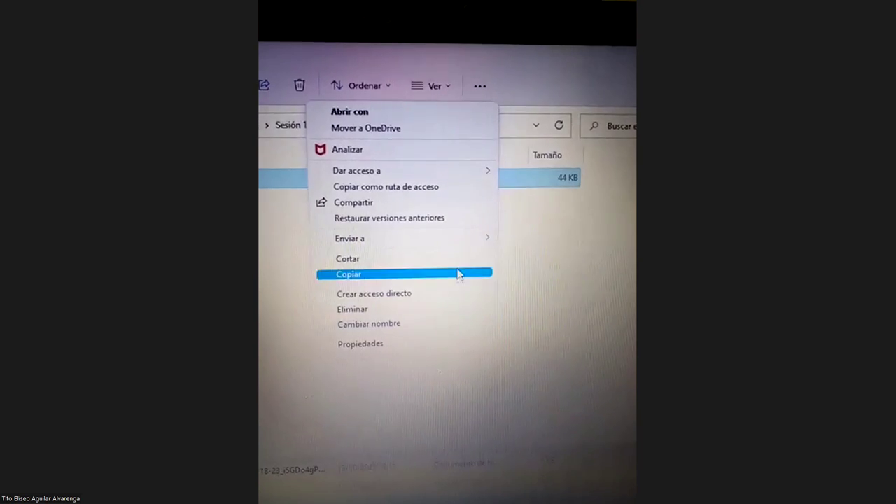
{"action": "left_click", "coordinate": [556, 224]}
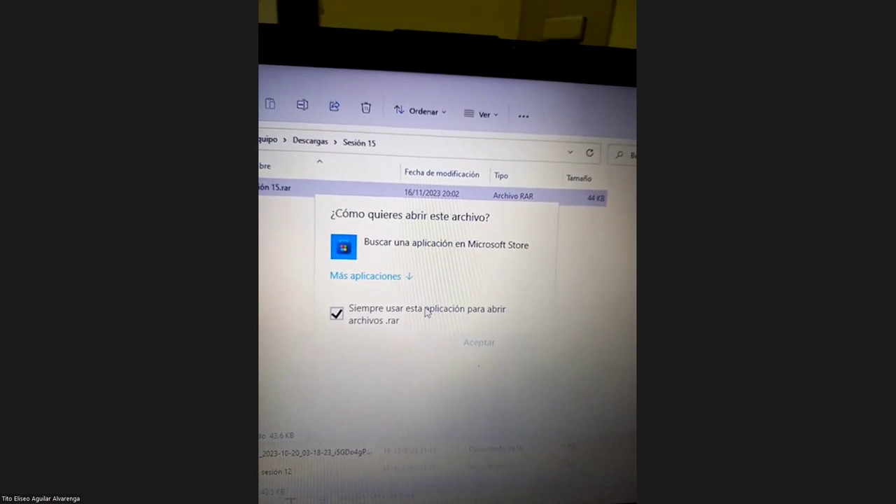
Step: Close the ¿Cómo quieres abrir este archivo? prompt without choosing an app
{"action": "left_click", "coordinate": [590, 306]}
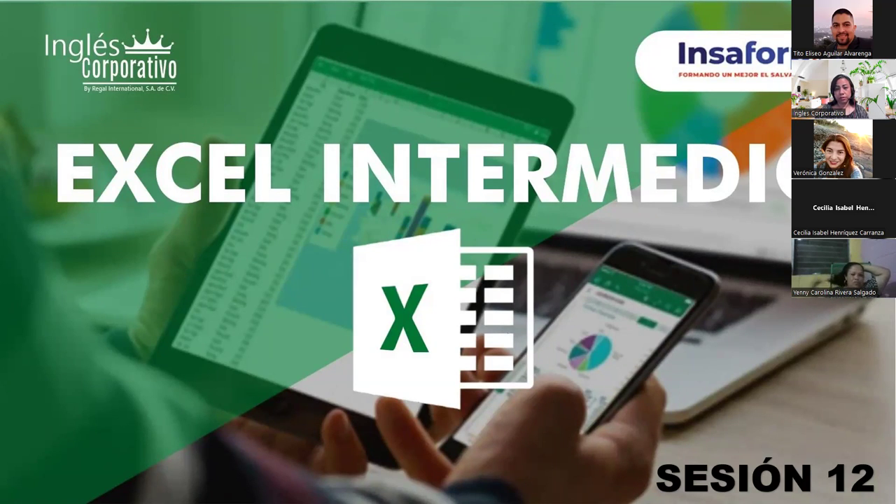
Step: Advance the slideshow from the EXCEL INTERMEDIO title slide to AGENDA
{"action": "key", "text": "Right"}
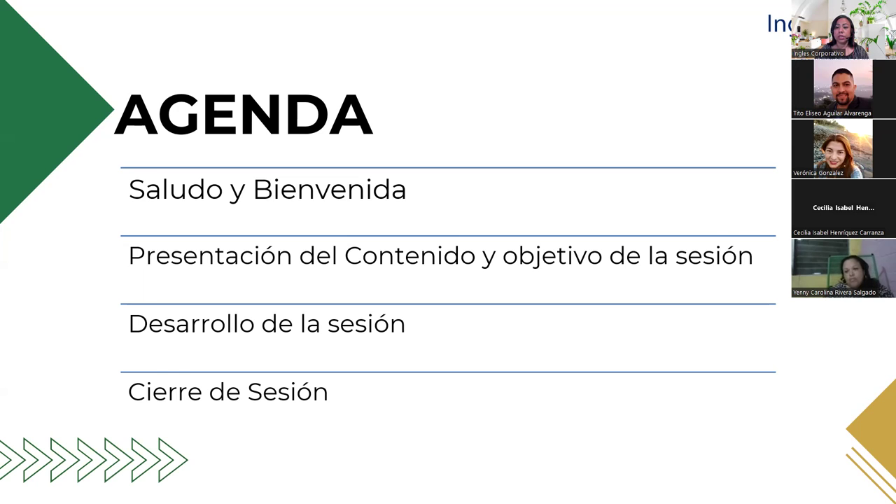
Step: Advance through CONTENIDO SESIÓN 12 to the OBJETIVO SESIÓN 12 slide
{"action": "key", "text": "Right"}
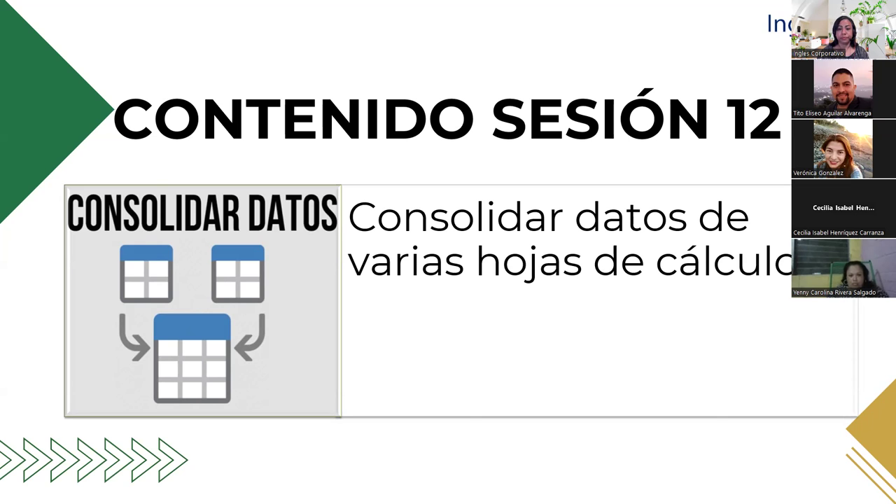
{"action": "key", "text": "Right"}
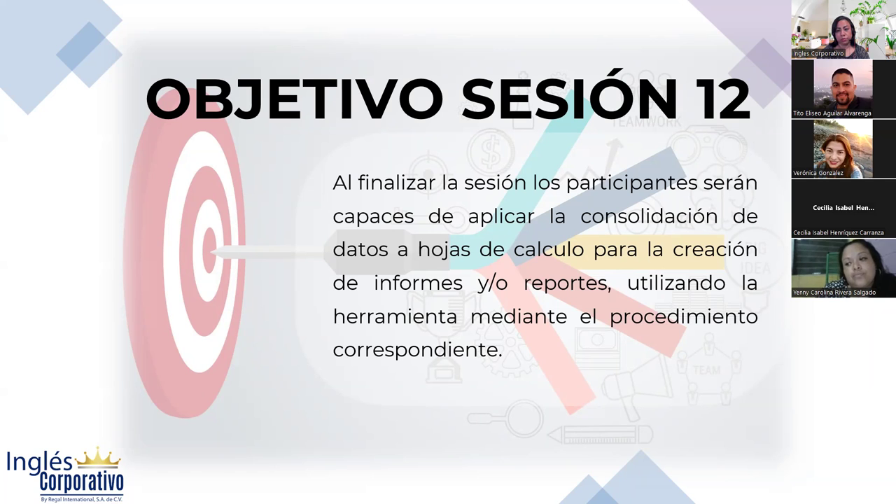
Step: Advance to the CONSOLIDACIÓN DE DATOS definition slide
{"action": "key", "text": "Right"}
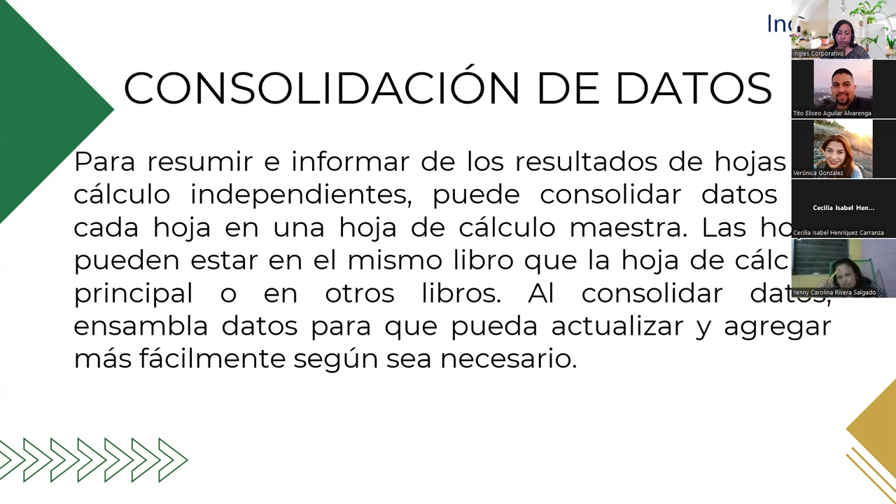
Step: Advance to the first PASOS PARA CONSOLIDAR DATOS slide on list format and separate worksheets
{"action": "key", "text": "Right"}
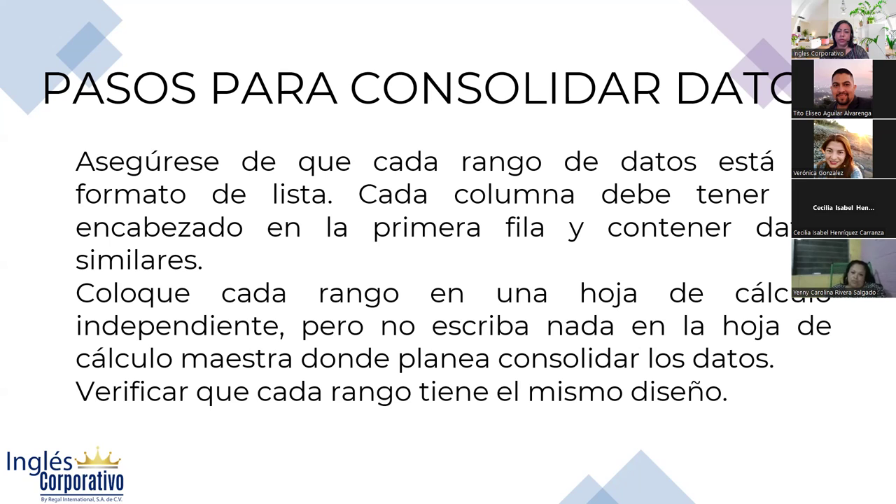
Step: Advance to the next PASOS PARA CONSOLIDAR DATOS slide about the Consolidar command and references
{"action": "key", "text": "Right"}
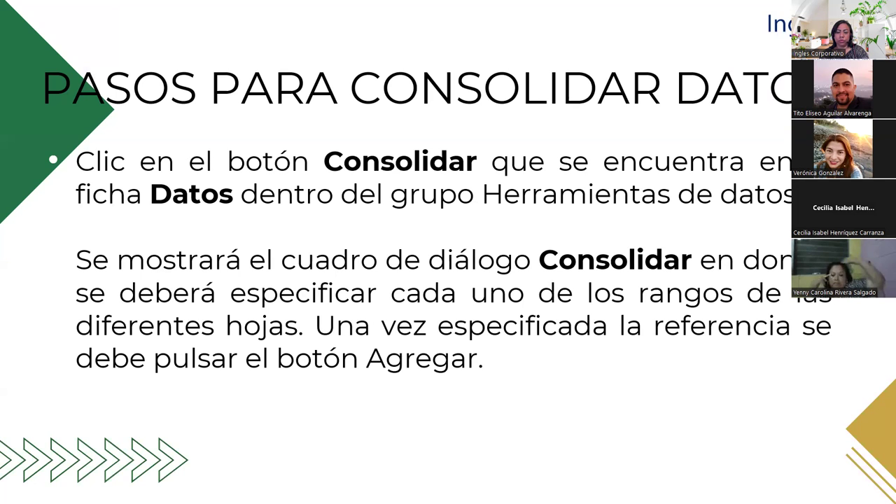
Step: Advance to the final step slide showing the Consolidar dialog with top-row and left-column labels
{"action": "key", "text": "Right"}
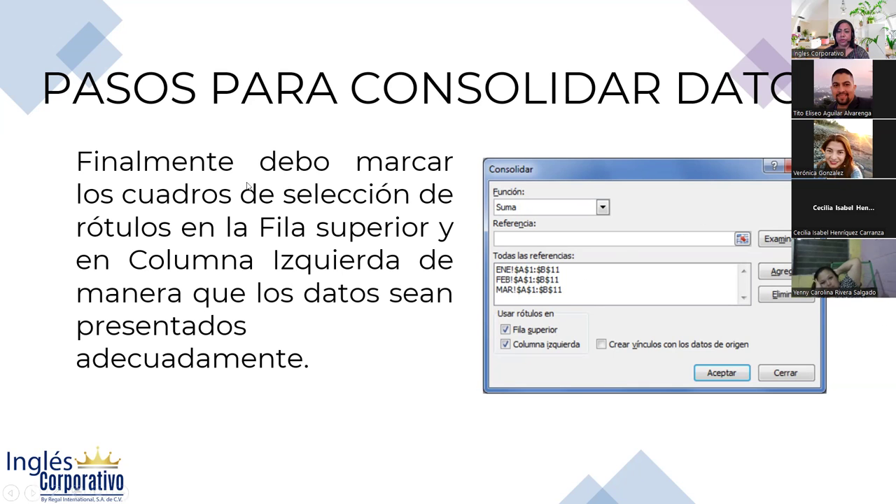
Step: Advance the PowerPoint presentation to the Desarrollo slide
{"action": "key", "text": "Right"}
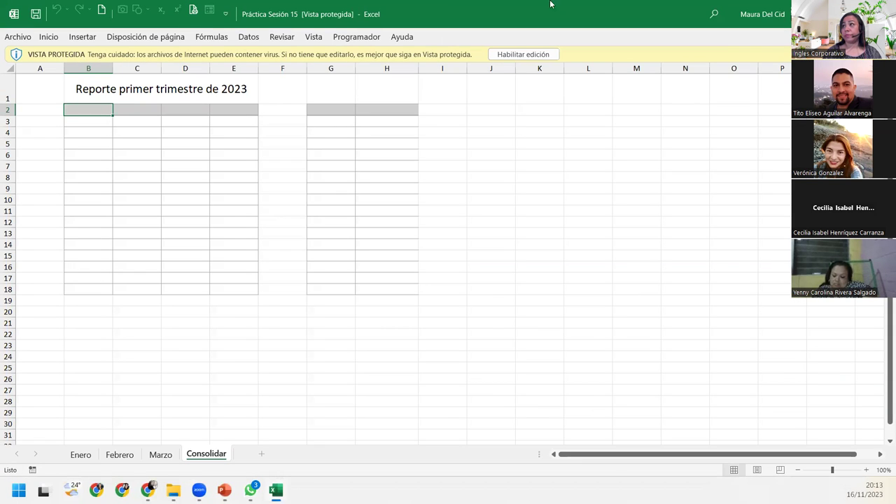
Step: Enable editing, review the Enero, Febrero and Marzo sheets, then go to the Consolidar sheet
{"action": "left_click", "coordinate": [539, 54]}
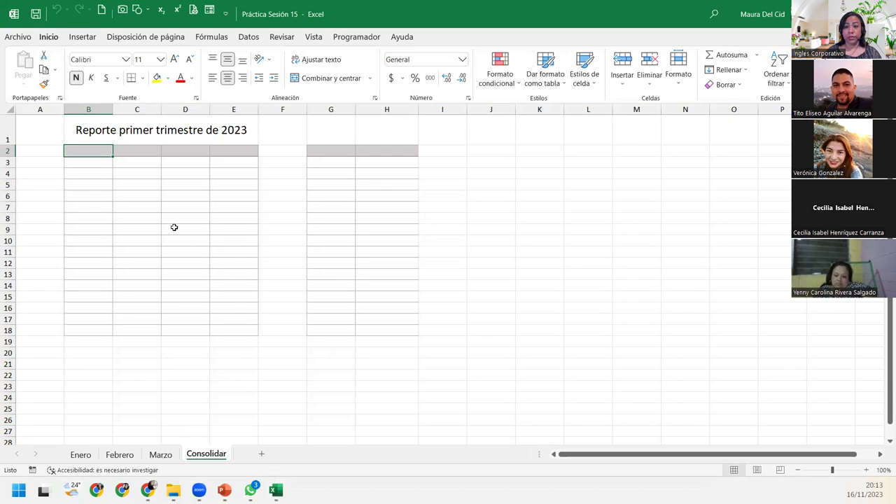
{"action": "left_click", "coordinate": [81, 454]}
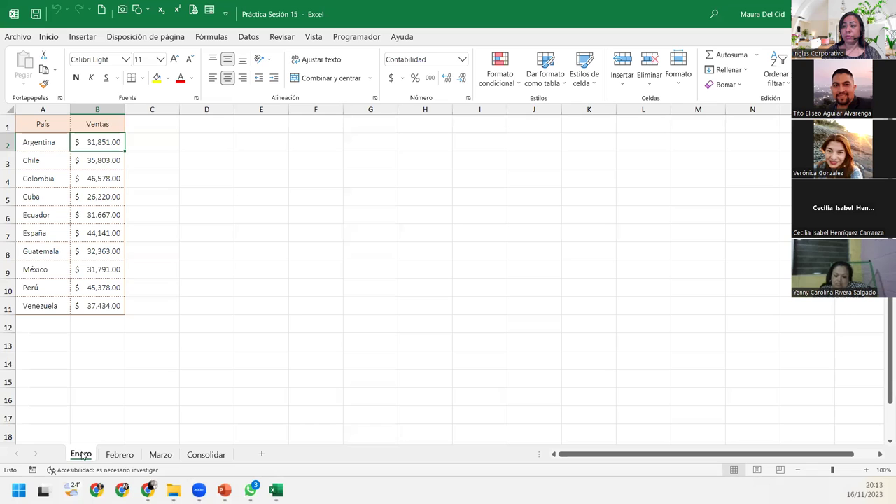
{"action": "left_click", "coordinate": [109, 456]}
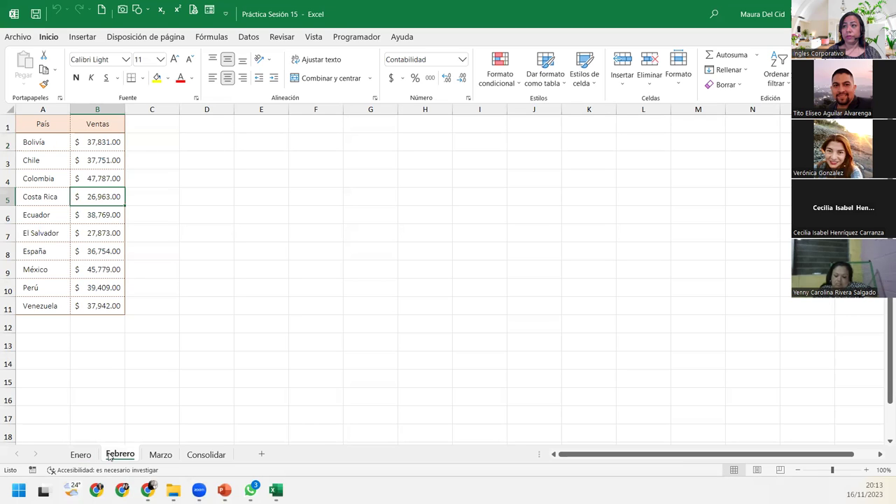
{"action": "left_click", "coordinate": [161, 455]}
{"action": "left_click", "coordinate": [82, 455]}
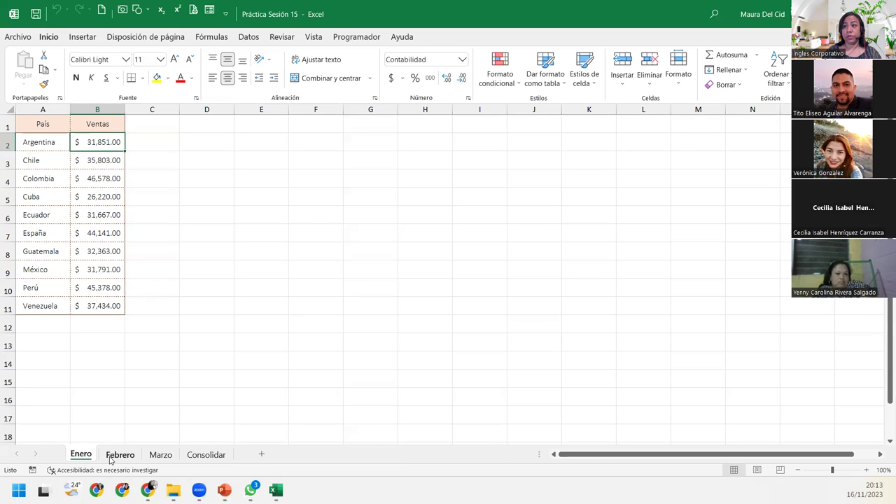
{"action": "left_click", "coordinate": [119, 456]}
{"action": "left_click", "coordinate": [159, 455]}
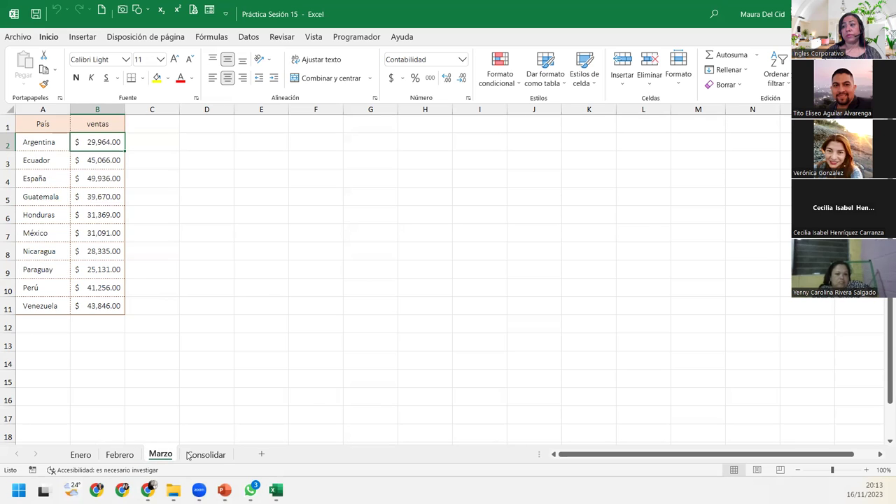
{"action": "left_click", "coordinate": [205, 455]}
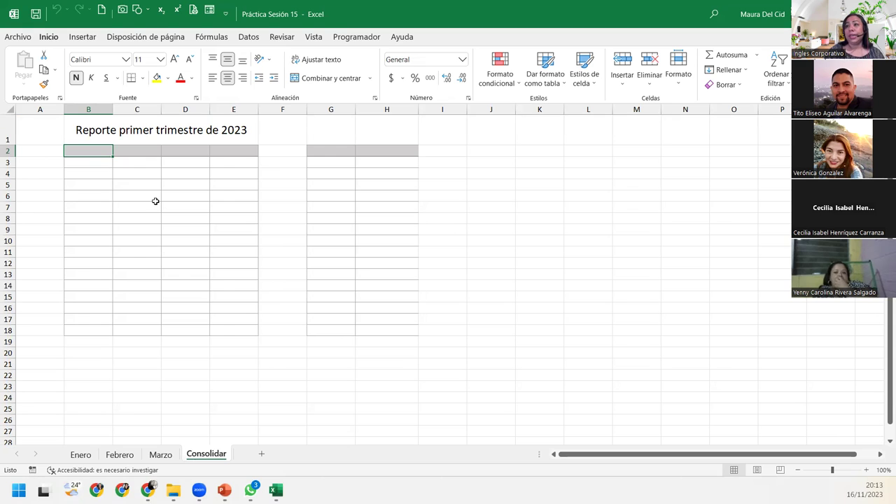
{"action": "left_click_drag", "start_coordinate": [96, 154], "coordinate": [240, 324]}
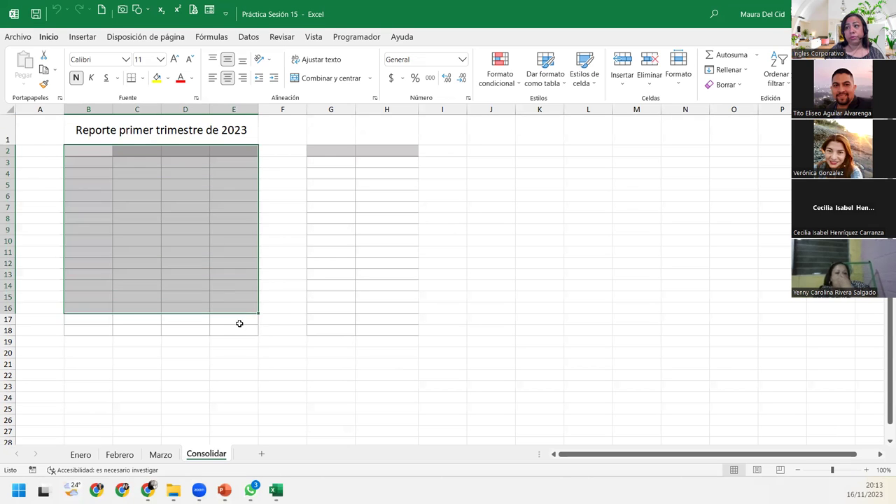
{"action": "left_click", "coordinate": [93, 152]}
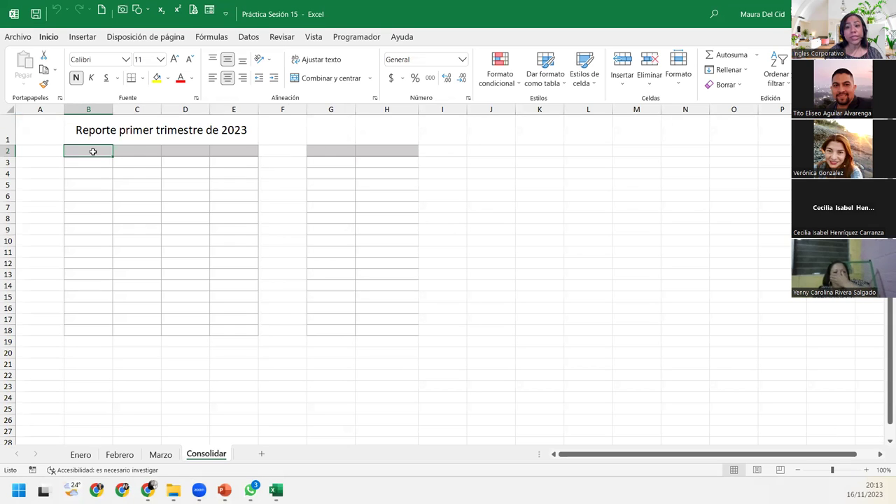
{"action": "left_click", "coordinate": [124, 148]}
{"action": "left_click", "coordinate": [200, 150]}
{"action": "left_click", "coordinate": [231, 153]}
{"action": "left_click", "coordinate": [352, 151]}
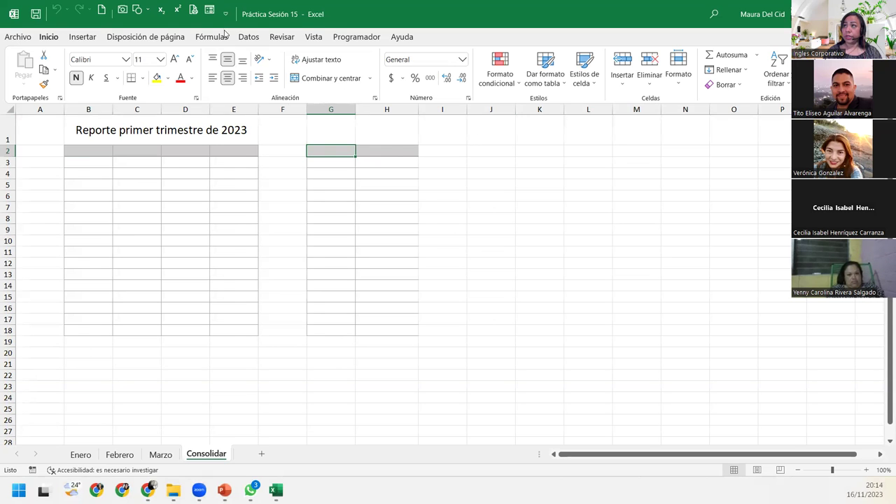
Step: Open Datos > Consolidar, move the dialog aside, and keep Suma as the function
{"action": "left_click", "coordinate": [245, 35]}
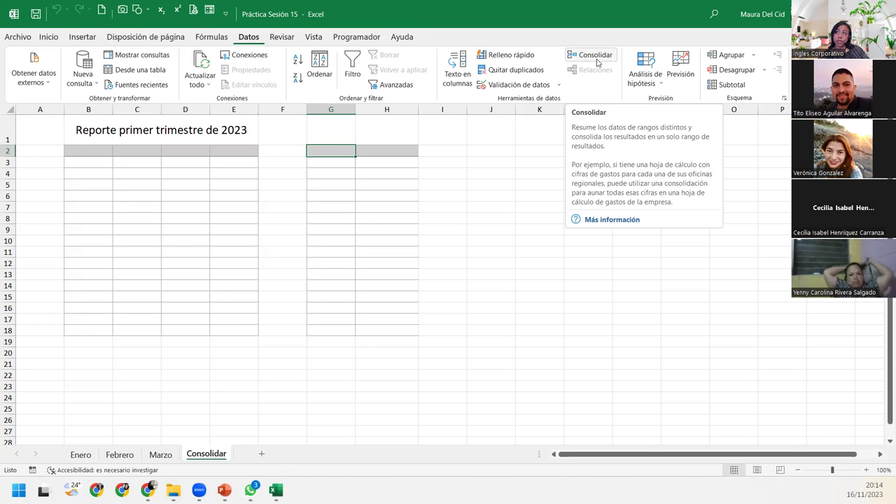
{"action": "left_click", "coordinate": [597, 60]}
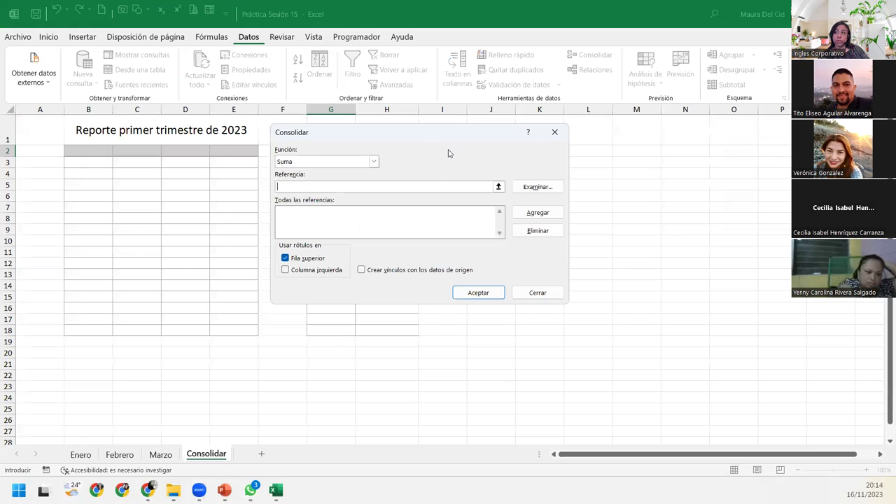
{"action": "left_click_drag", "start_coordinate": [432, 139], "coordinate": [594, 164]}
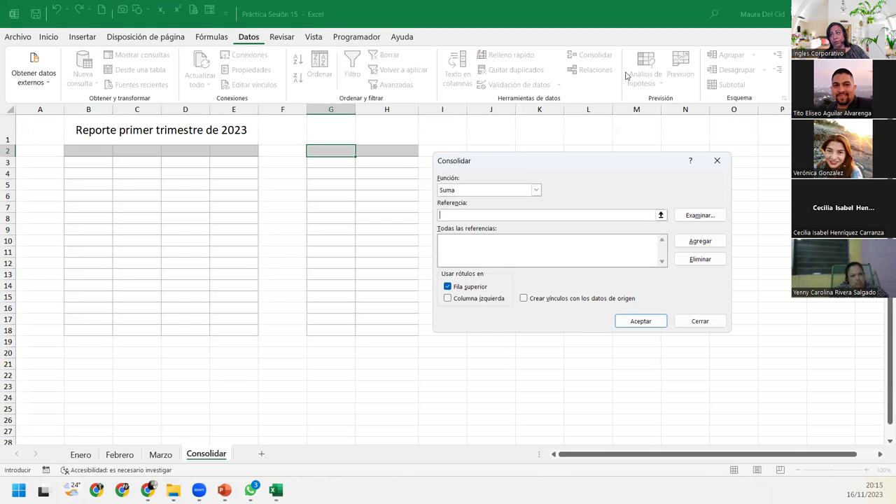
{"action": "left_click_drag", "start_coordinate": [483, 168], "coordinate": [508, 160]}
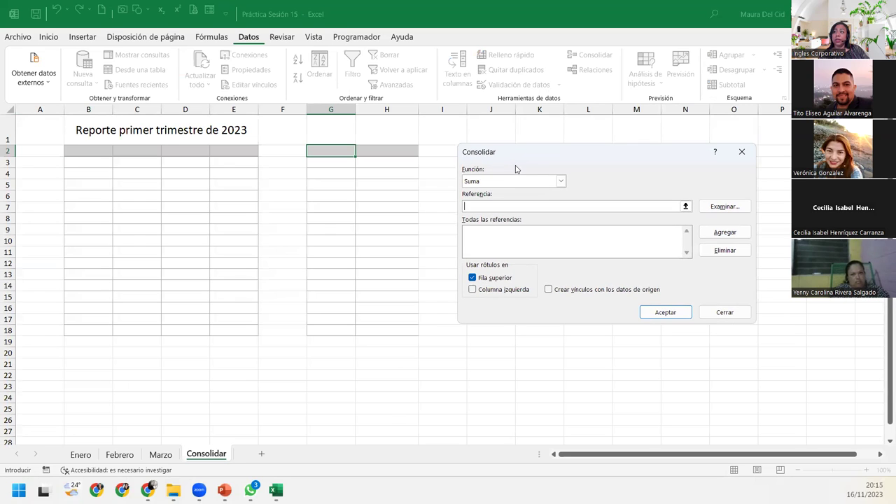
{"action": "left_click", "coordinate": [537, 183]}
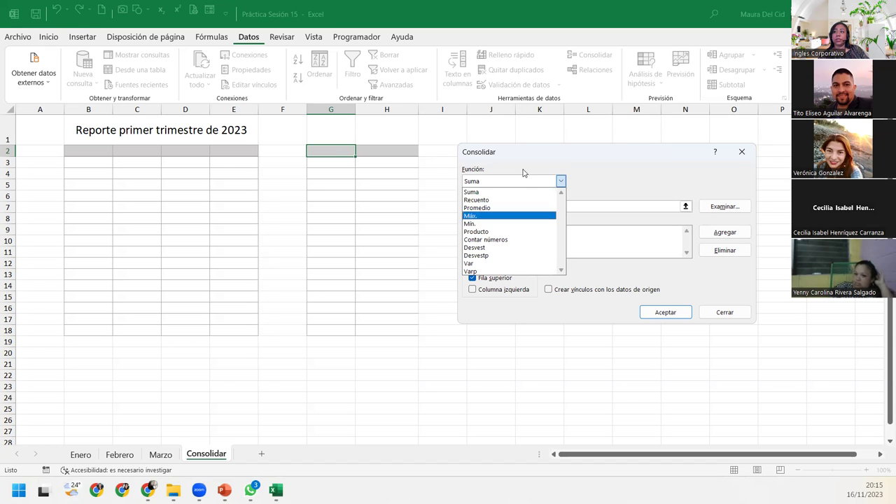
{"action": "left_click", "coordinate": [478, 182]}
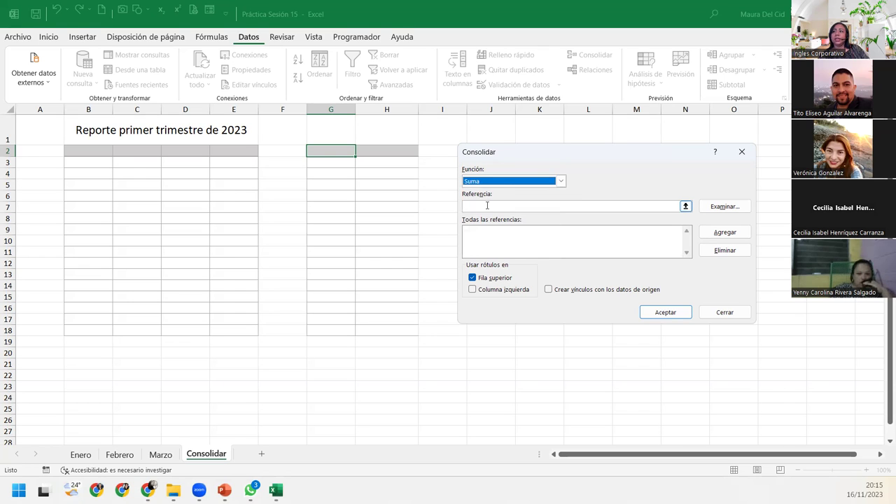
{"action": "left_click", "coordinate": [488, 206]}
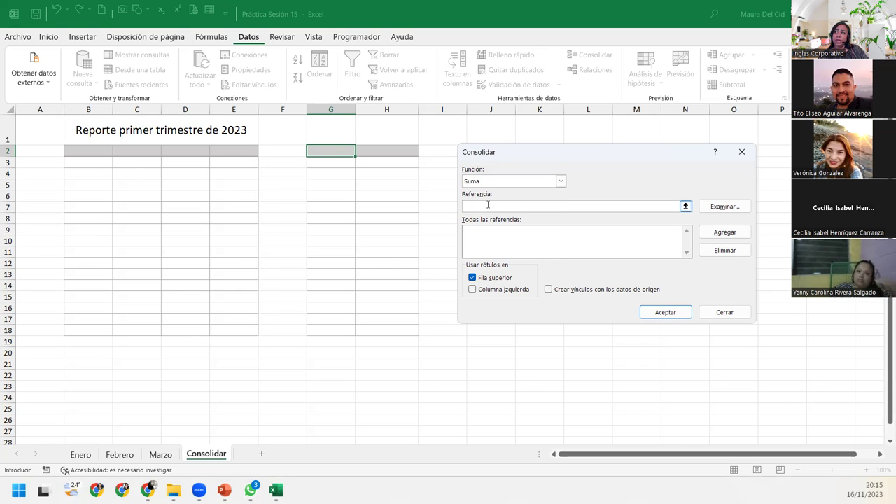
Step: Add Enero!$A$1:$B$11 as the first source and clear the Referencia box
{"action": "left_click", "coordinate": [88, 455]}
{"action": "left_click_drag", "start_coordinate": [40, 125], "coordinate": [90, 304]}
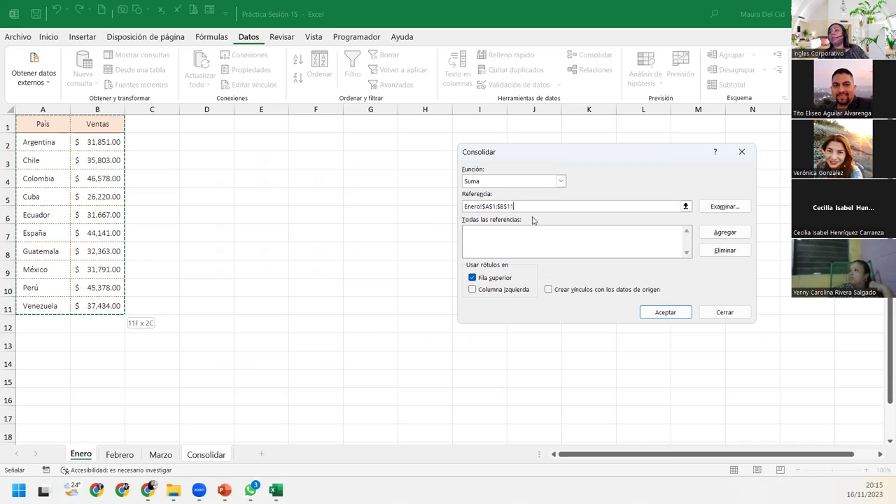
{"action": "left_click", "coordinate": [713, 235]}
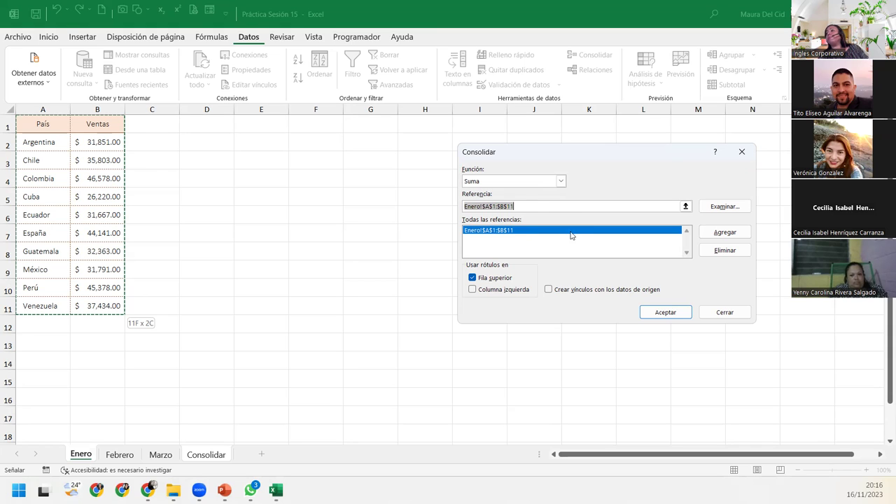
{"action": "left_click_drag", "start_coordinate": [516, 205], "coordinate": [432, 203]}
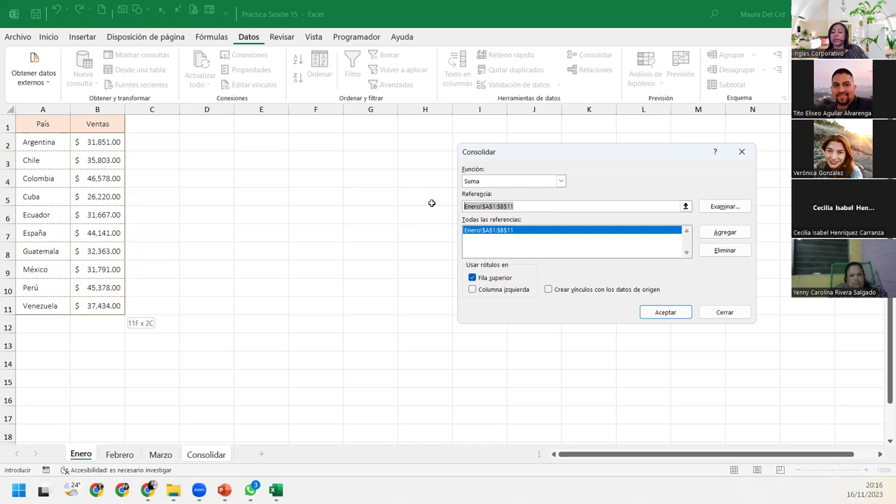
{"action": "key", "text": "Delete"}
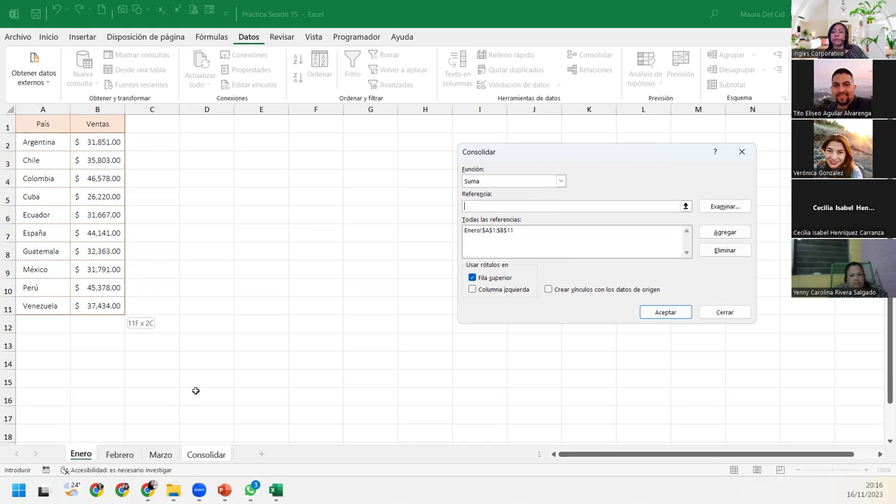
{"action": "left_click", "coordinate": [119, 455]}
Step: Add Febrero!$A$1:$B$11 as a source and empty the Referencia box
{"action": "left_click_drag", "start_coordinate": [40, 124], "coordinate": [99, 306]}
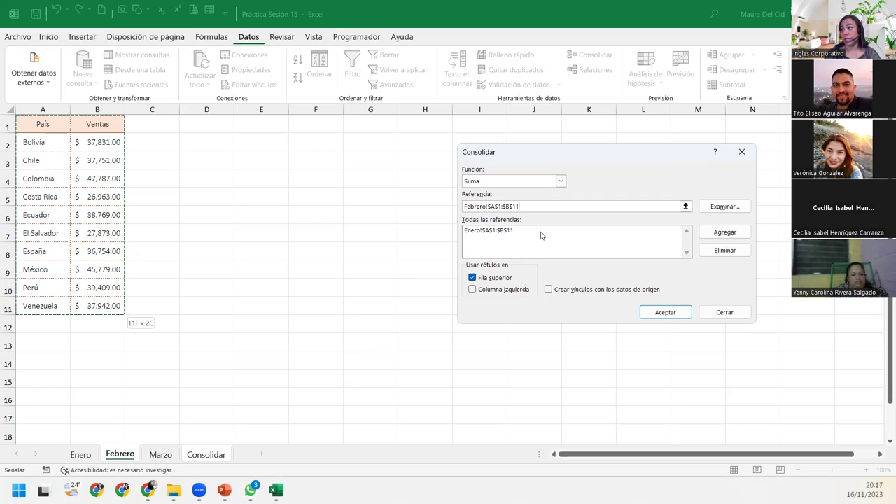
{"action": "left_click", "coordinate": [706, 234]}
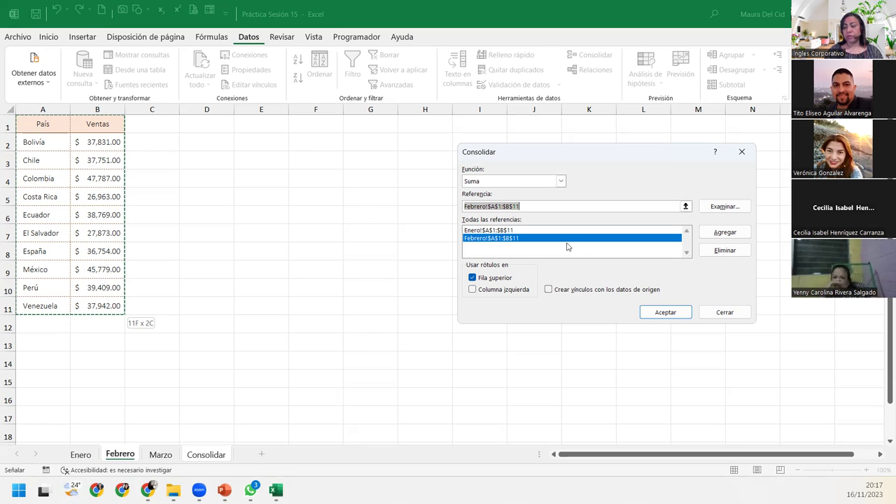
{"action": "key", "text": "Delete"}
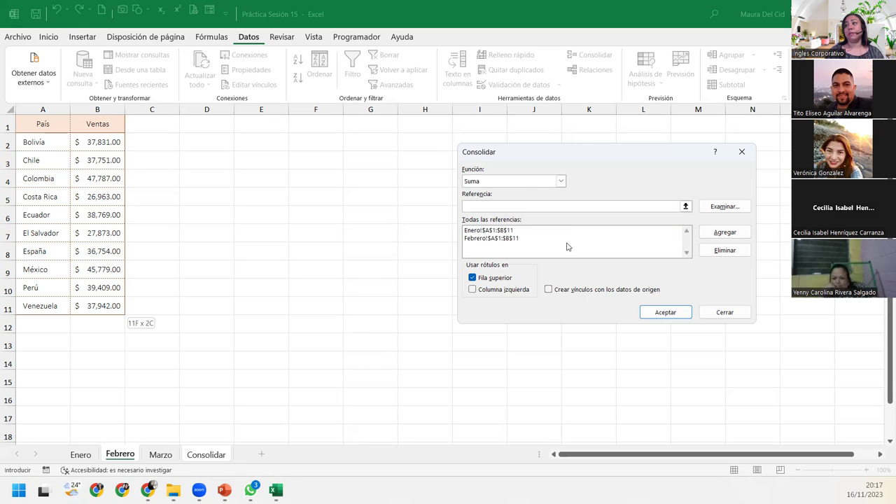
Step: Add Marzo!$A$1:$B$11, tick Columna izquierda, and run the Suma consolidation into G2
{"action": "left_click", "coordinate": [157, 455]}
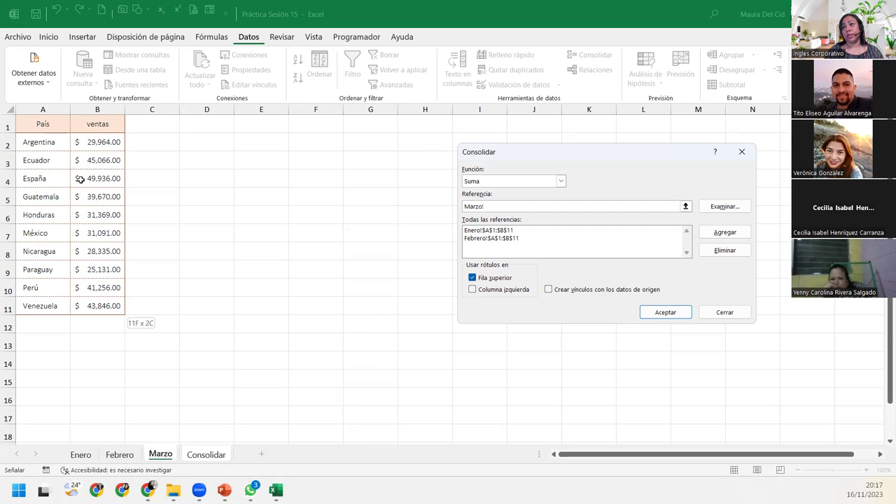
{"action": "mouse_move", "coordinate": [40, 126]}
{"action": "left_mouse_down"}
{"action": "mouse_move", "coordinate": [99, 254]}
{"action": "mouse_move", "coordinate": [90, 307]}
{"action": "left_mouse_up"}
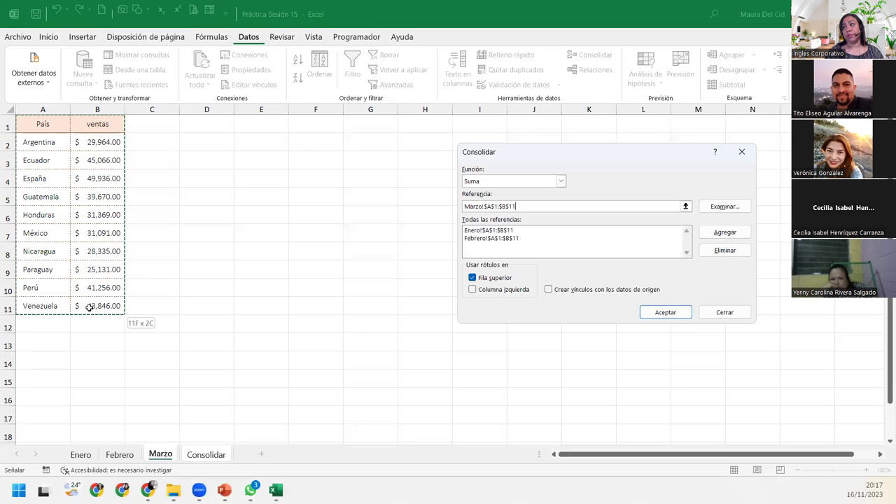
{"action": "left_click", "coordinate": [725, 232]}
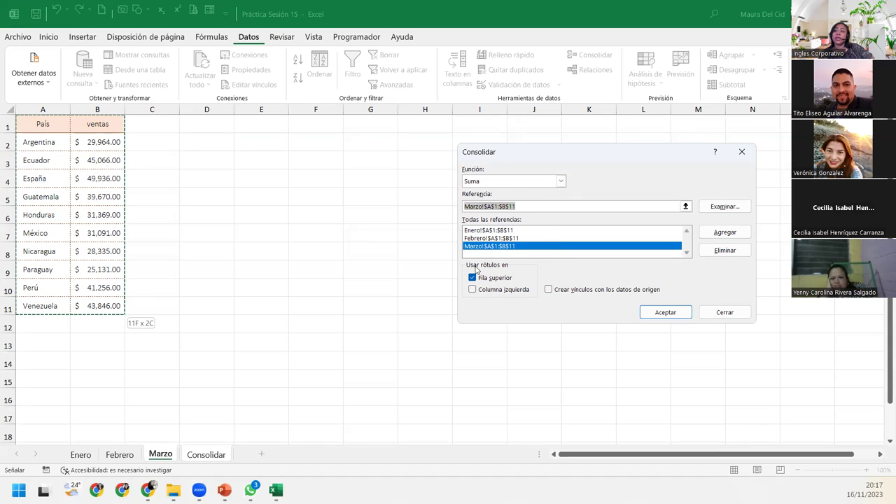
{"action": "left_click", "coordinate": [473, 289]}
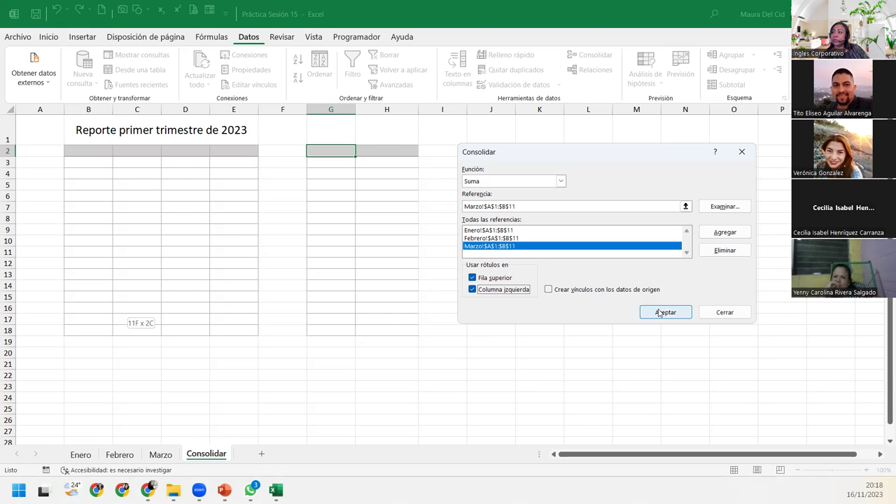
{"action": "left_click", "coordinate": [658, 311]}
Step: Compare the H3 Argentina total against the month sheets, then select I3 on Consolidar
{"action": "left_click", "coordinate": [393, 159]}
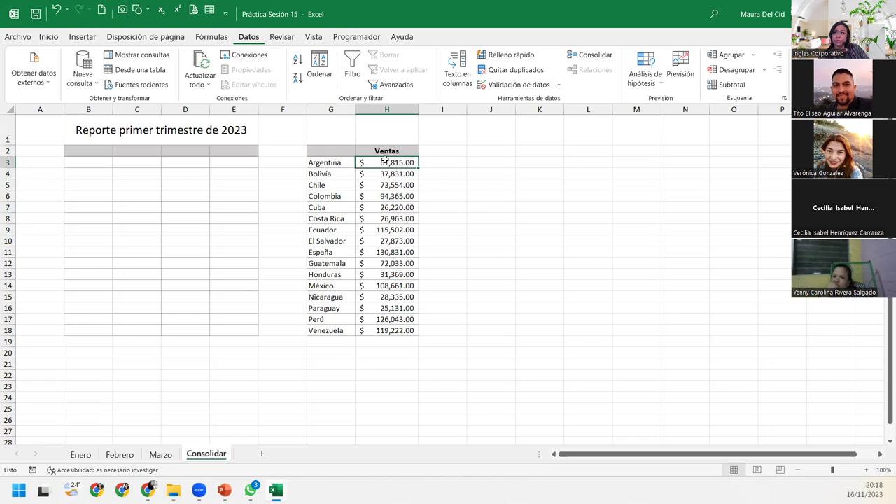
{"action": "left_click", "coordinate": [79, 455]}
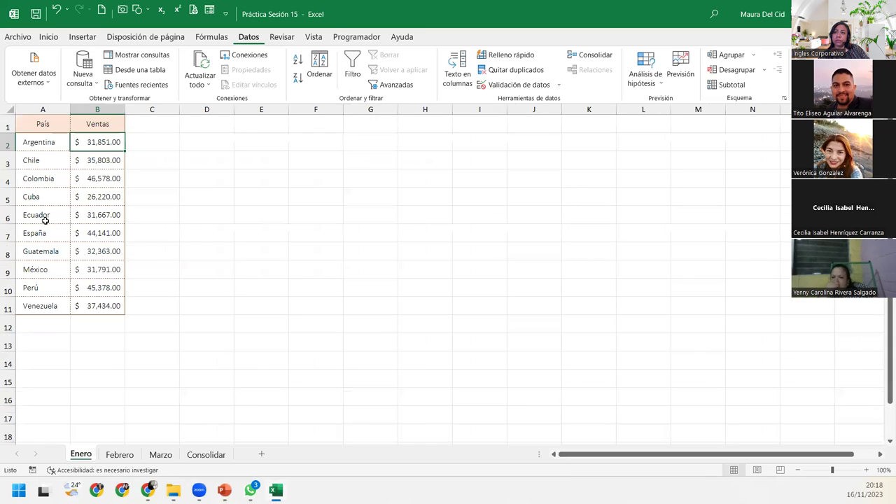
{"action": "left_click", "coordinate": [118, 455]}
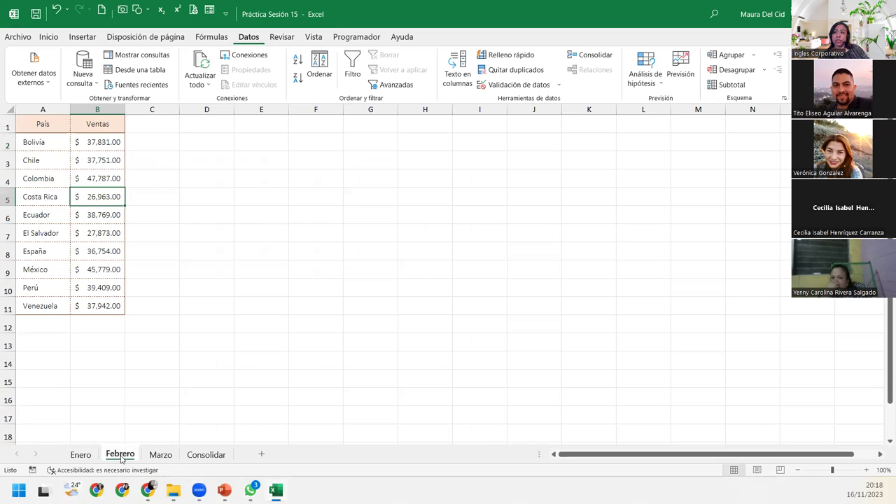
{"action": "left_click", "coordinate": [161, 459]}
{"action": "left_click", "coordinate": [121, 455]}
{"action": "left_click", "coordinate": [80, 455]}
{"action": "left_click", "coordinate": [118, 457]}
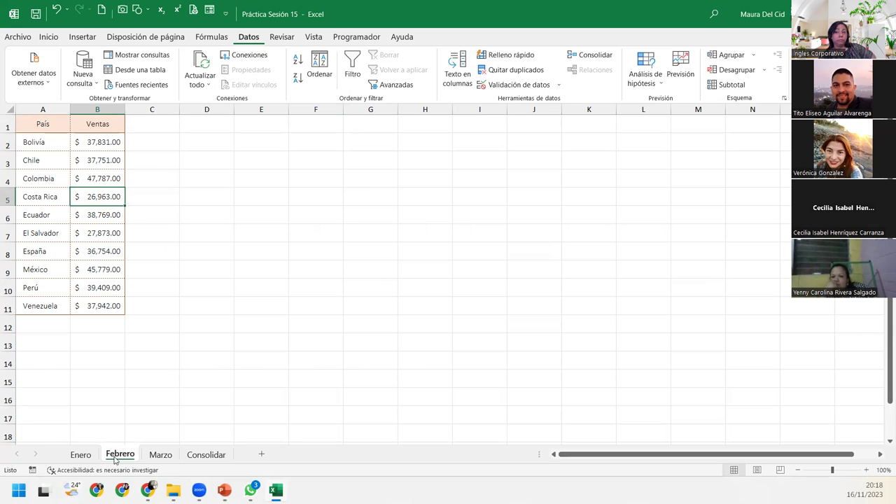
{"action": "left_click", "coordinate": [76, 455]}
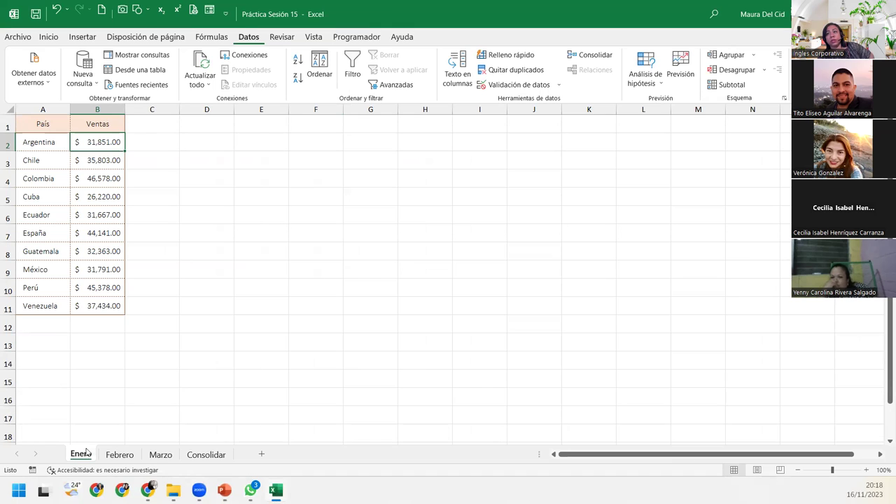
{"action": "left_click", "coordinate": [161, 455]}
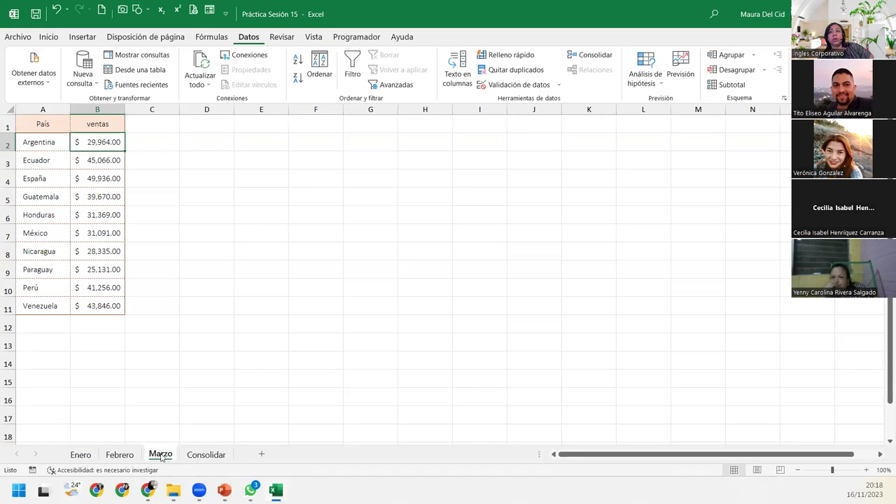
{"action": "left_click", "coordinate": [197, 455]}
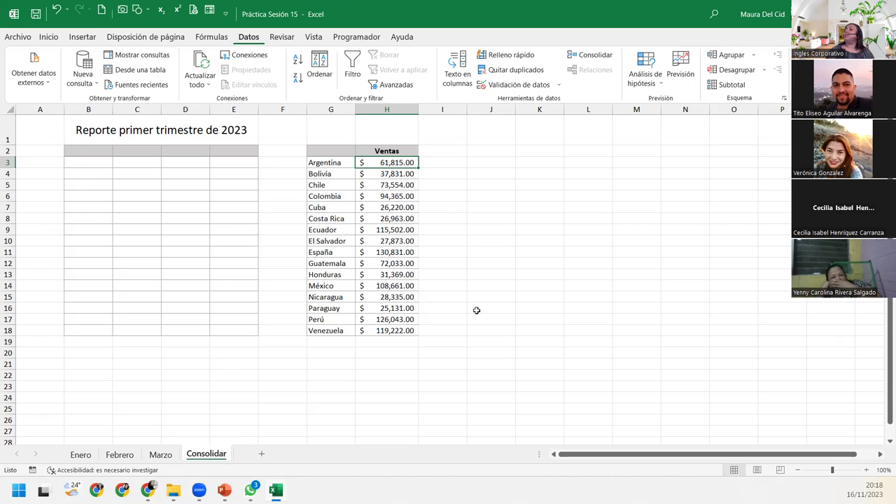
{"action": "left_click", "coordinate": [433, 159]}
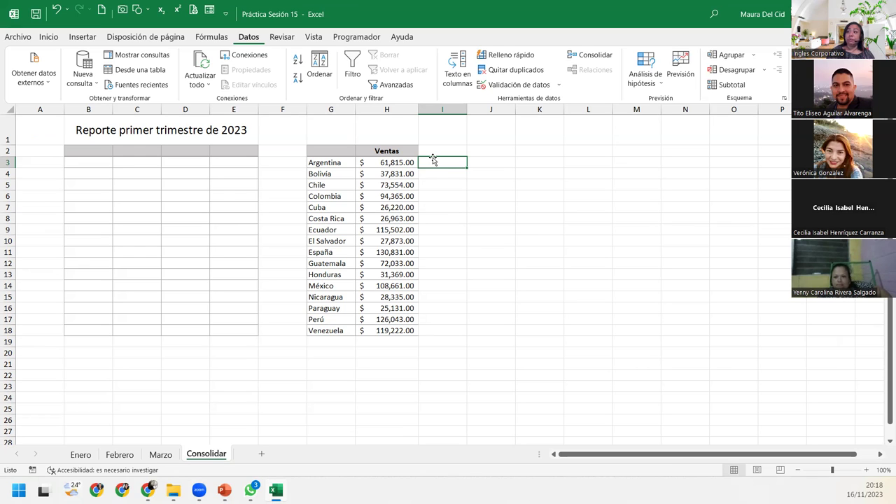
Step: Consolidate the three monthly ranges with Promedio and no label options into I3
{"action": "left_click", "coordinate": [580, 56]}
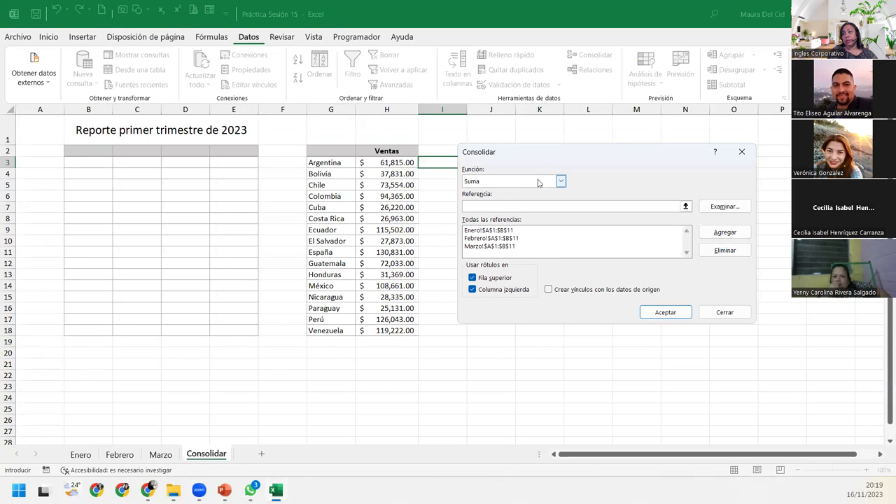
{"action": "left_click", "coordinate": [561, 182]}
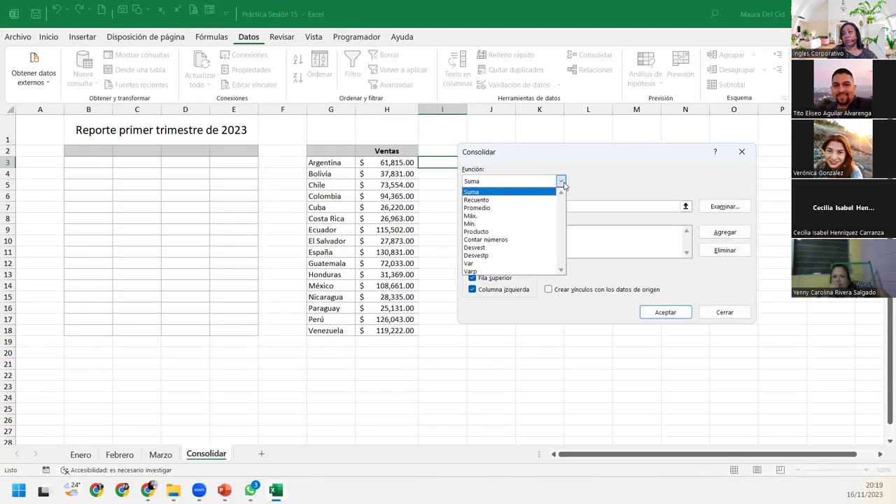
{"action": "left_click", "coordinate": [499, 209]}
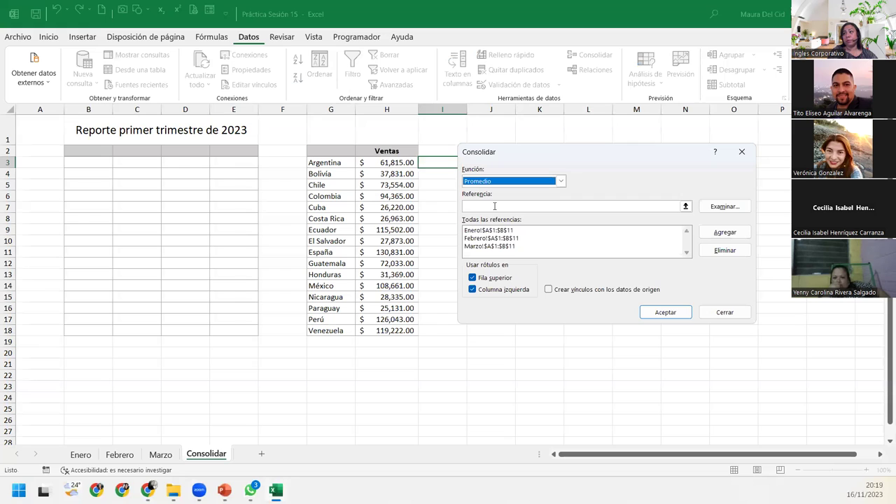
{"action": "left_click", "coordinate": [472, 277]}
{"action": "left_click", "coordinate": [473, 289]}
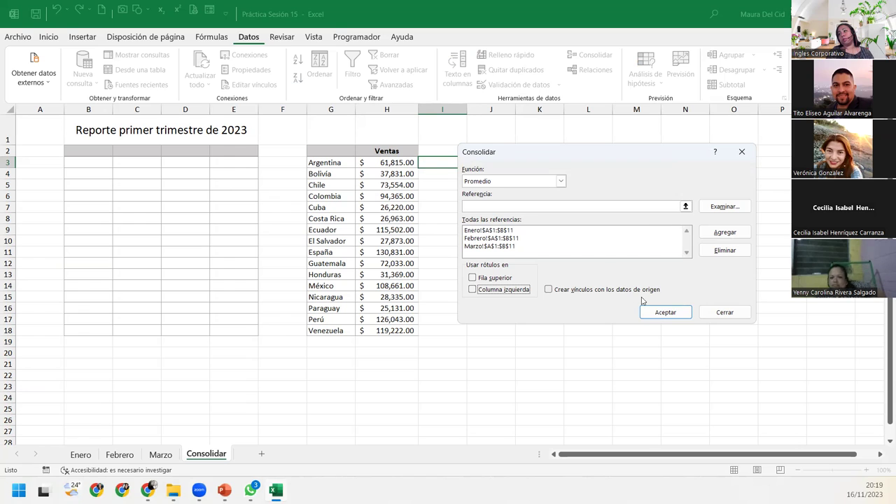
{"action": "left_click", "coordinate": [664, 312]}
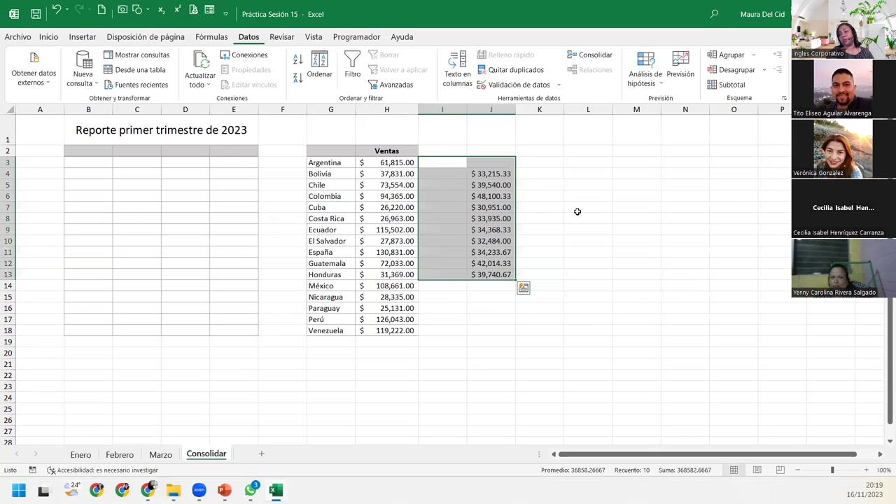
Step: Delete the unlabeled averages in J4:J15 and reselect cell I3
{"action": "left_click", "coordinate": [486, 166]}
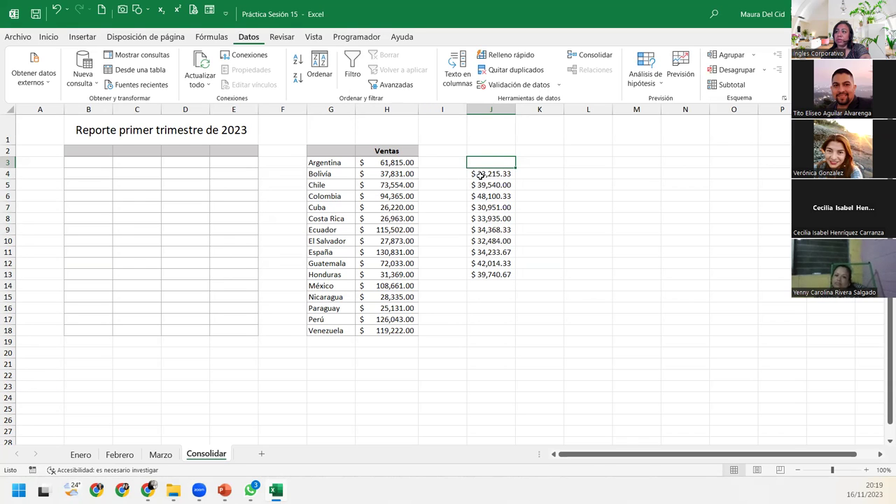
{"action": "left_click_drag", "start_coordinate": [476, 174], "coordinate": [477, 291]}
{"action": "key", "text": "Delete"}
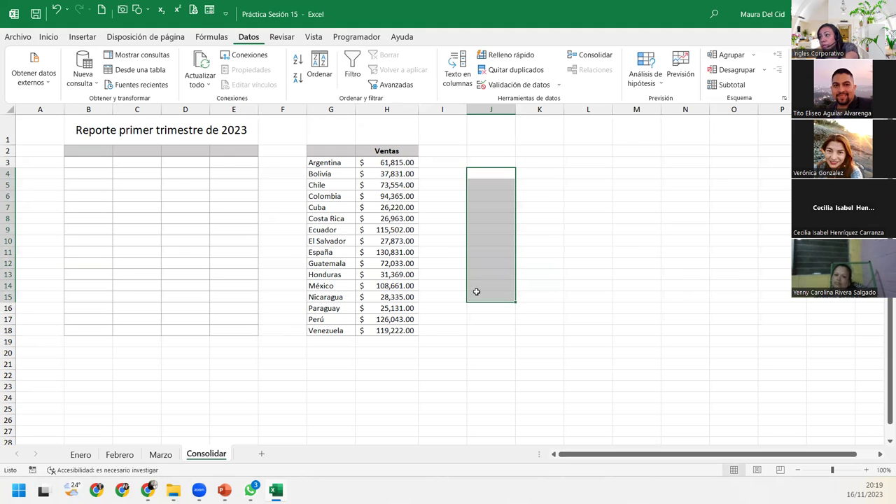
{"action": "left_click", "coordinate": [425, 165]}
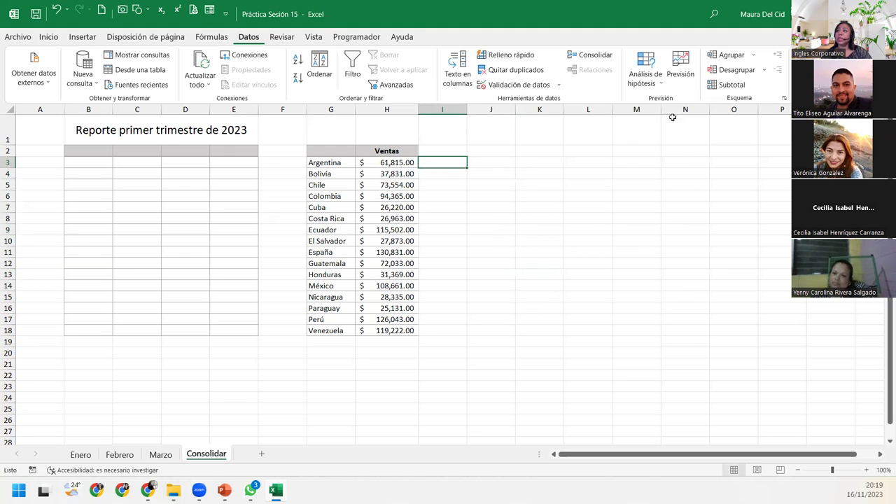
Step: Rerun the Promedio consolidation with Columna izquierda labels and shift the result to I2:J18
{"action": "left_click", "coordinate": [590, 55]}
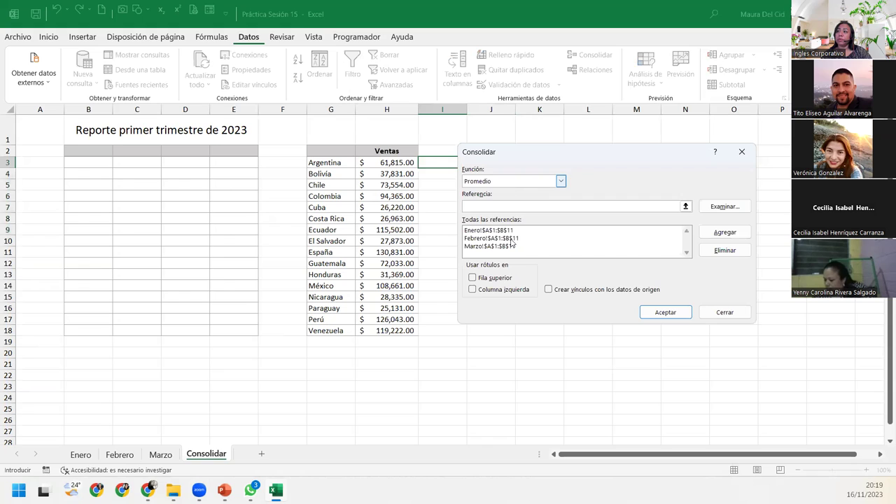
{"action": "left_click", "coordinate": [473, 291]}
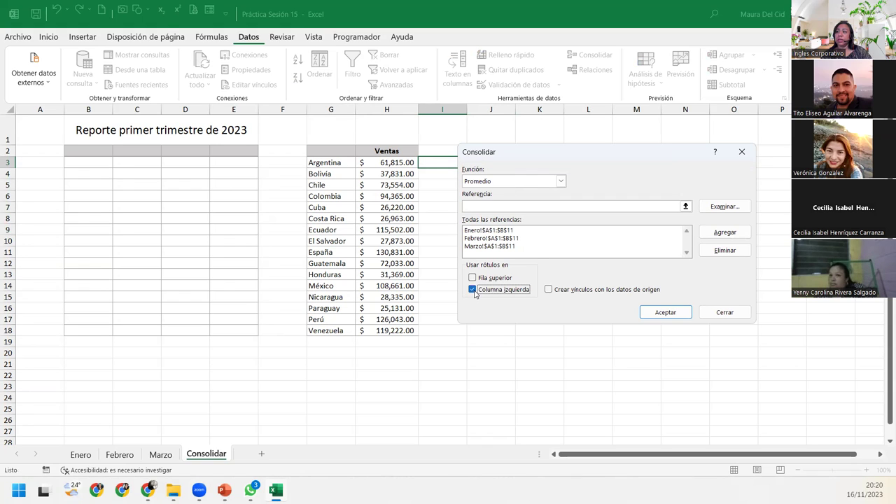
{"action": "left_click", "coordinate": [666, 313]}
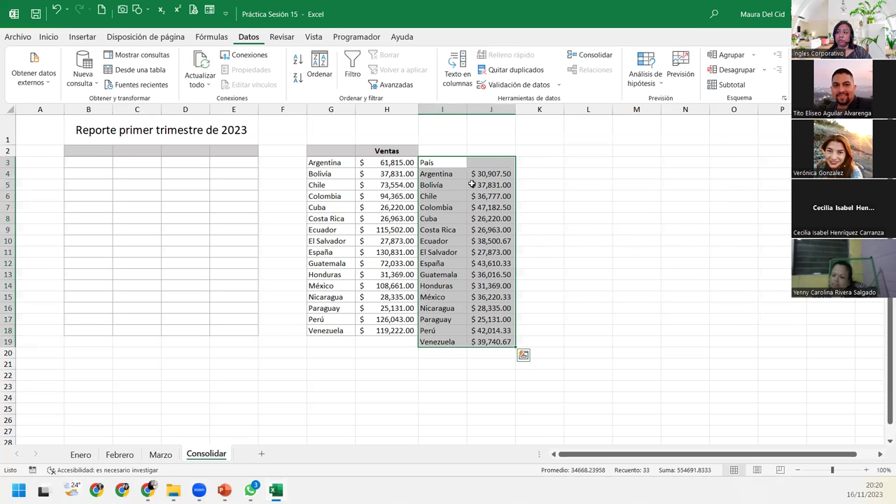
{"action": "left_click_drag", "start_coordinate": [464, 164], "coordinate": [464, 152]}
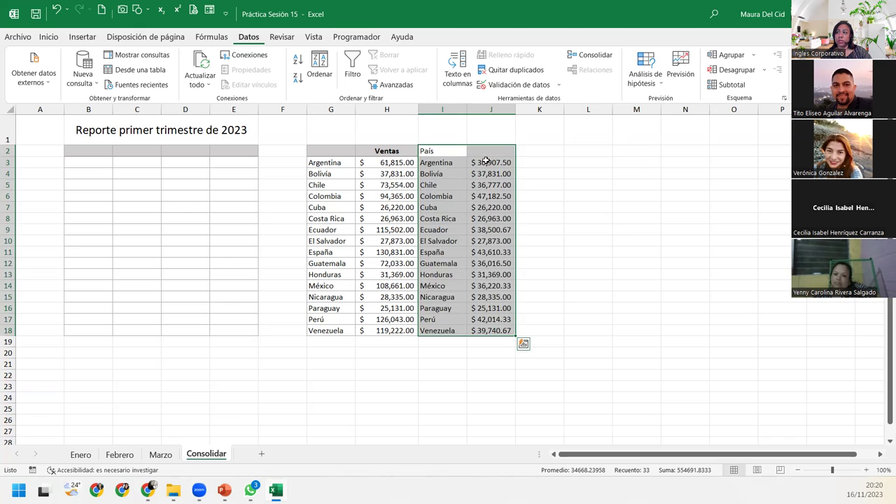
Step: Check the averaged values down column J, through Venezuela's $39,740.67
{"action": "left_click", "coordinate": [486, 162]}
{"action": "left_click", "coordinate": [485, 187]}
{"action": "left_click", "coordinate": [481, 223]}
{"action": "left_click", "coordinate": [482, 263]}
{"action": "left_click", "coordinate": [483, 308]}
{"action": "left_click", "coordinate": [481, 332]}
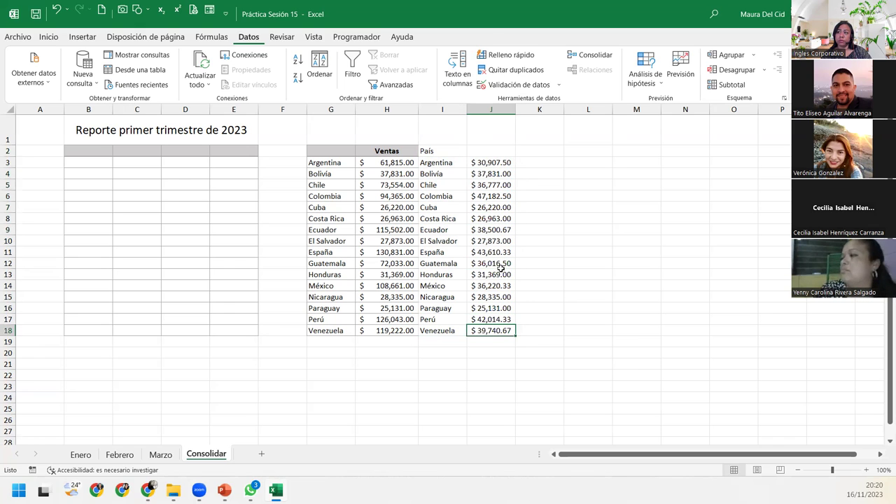
Step: Delete the duplicate País column and copy column H's Ventas formatting onto column I
{"action": "right_click", "coordinate": [444, 110]}
{"action": "left_click", "coordinate": [473, 203]}
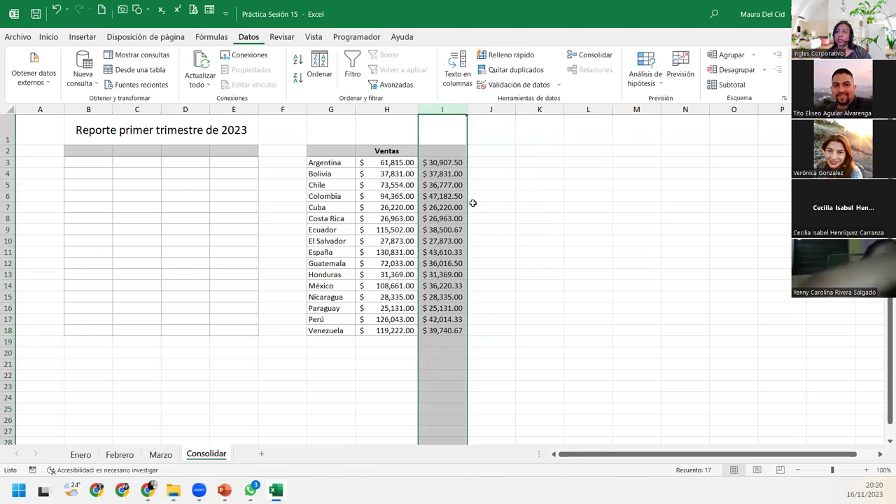
{"action": "left_click", "coordinate": [455, 160]}
{"action": "left_click", "coordinate": [441, 140]}
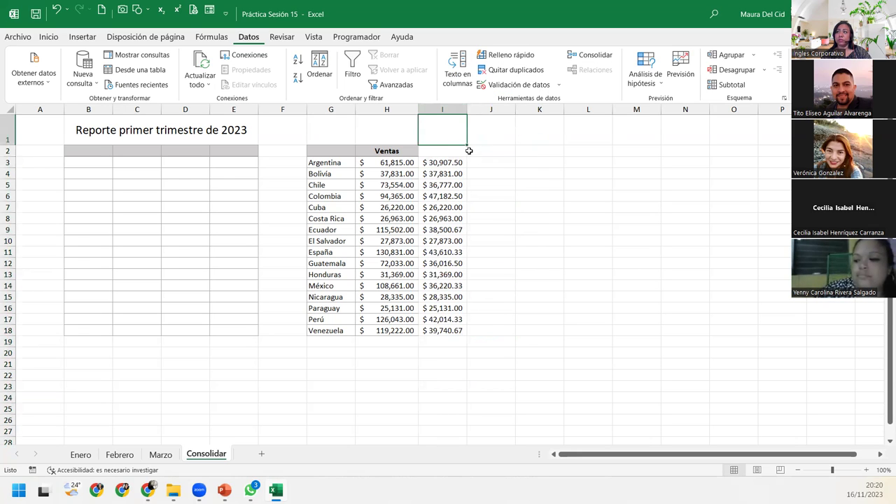
{"action": "left_click", "coordinate": [447, 150]}
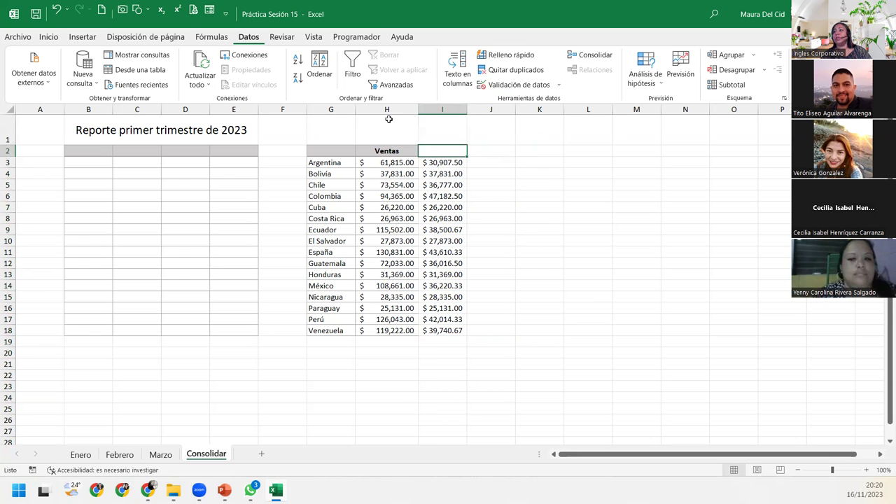
{"action": "left_click", "coordinate": [388, 110]}
{"action": "left_click", "coordinate": [48, 37]}
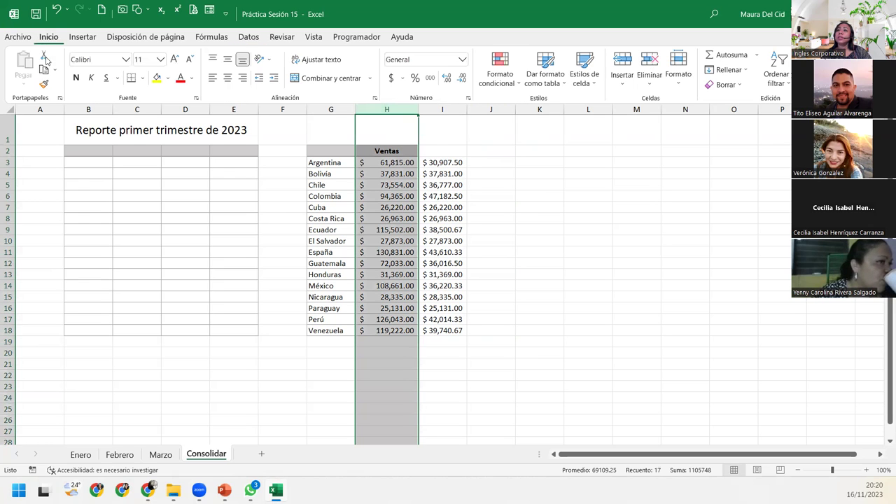
{"action": "double_click", "coordinate": [44, 84]}
{"action": "left_click", "coordinate": [430, 109]}
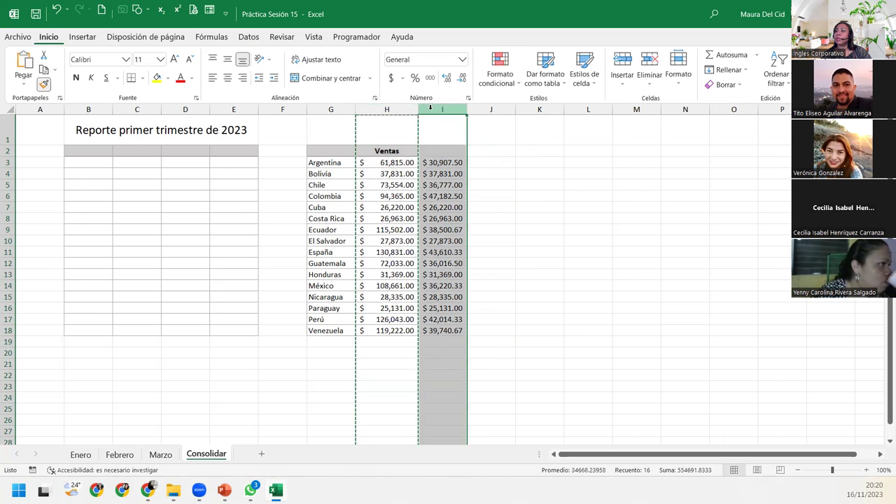
{"action": "left_click", "coordinate": [448, 151]}
{"action": "key", "text": "Escape"}
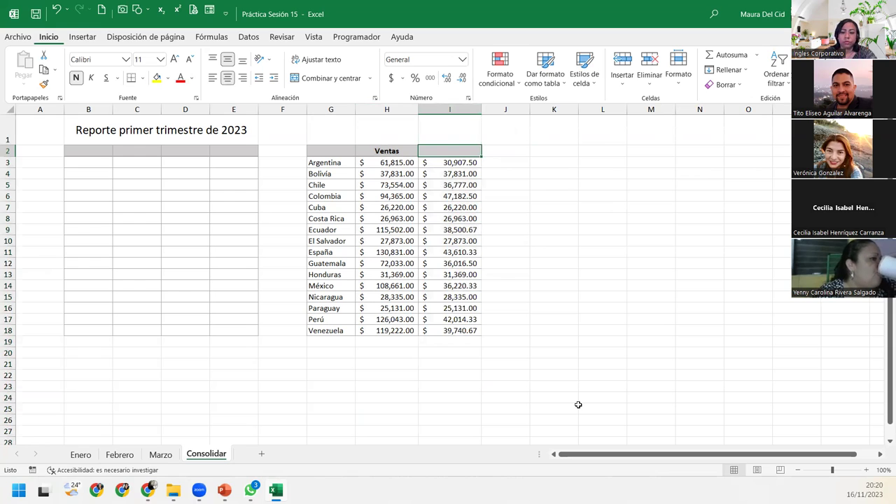
Step: Enter the header 'Promedio de ventas' in I2 and wrap it over two lines
{"action": "type", "text": "Promedio"}
{"action": "type", "text": "de ventas"}
{"action": "key", "text": "Return"}
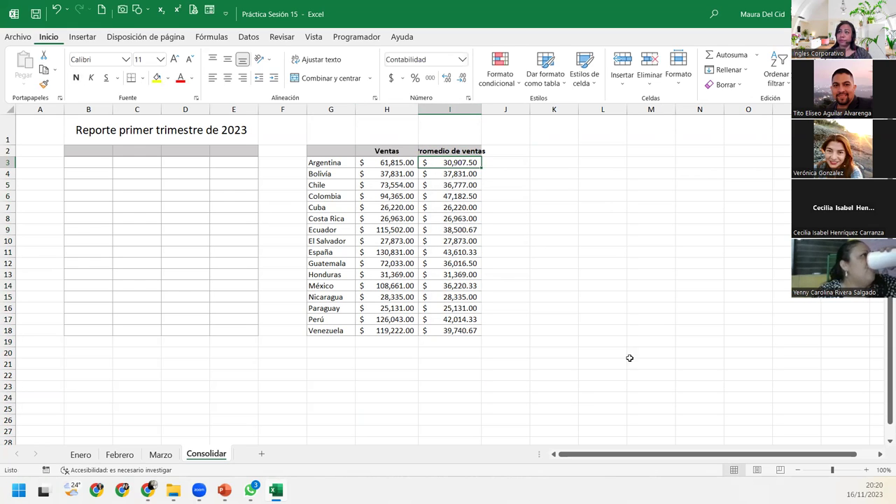
{"action": "left_click", "coordinate": [459, 151]}
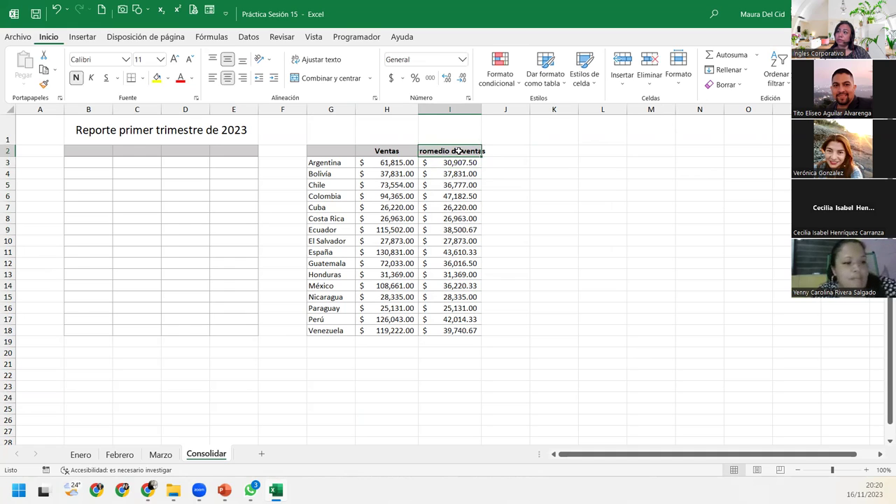
{"action": "left_click", "coordinate": [319, 60]}
{"action": "left_click", "coordinate": [455, 219]}
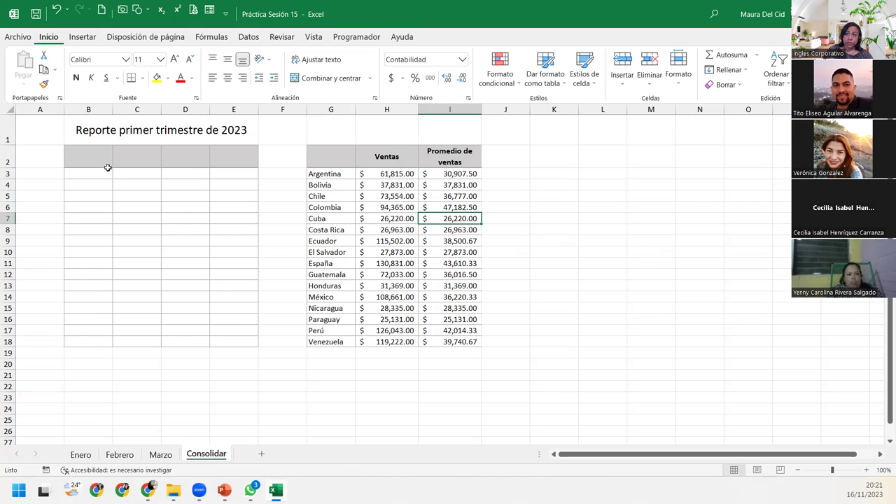
{"action": "left_click", "coordinate": [105, 167]}
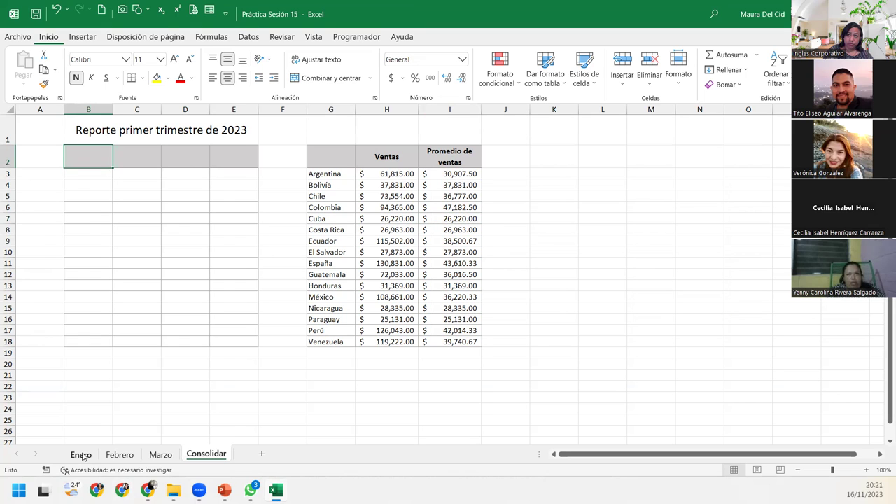
Step: On the Enero sheet, replace the B1 header Ventas with Enero
{"action": "left_click", "coordinate": [81, 455]}
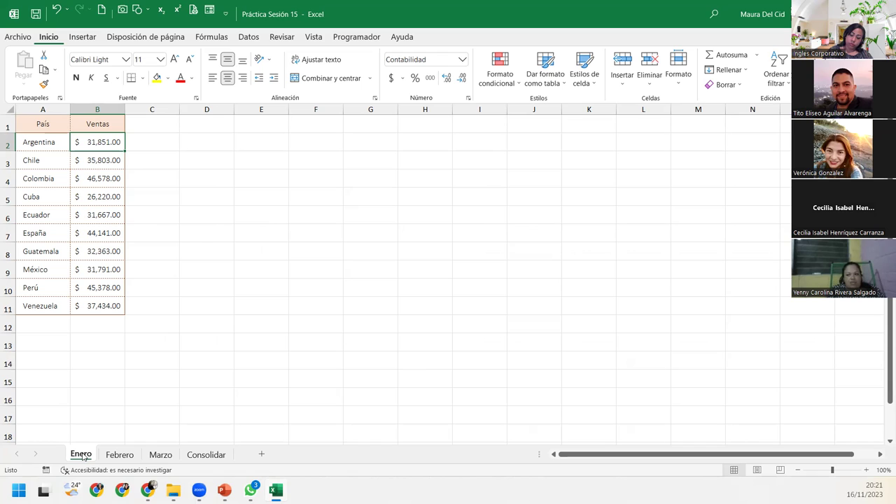
{"action": "left_click", "coordinate": [108, 123]}
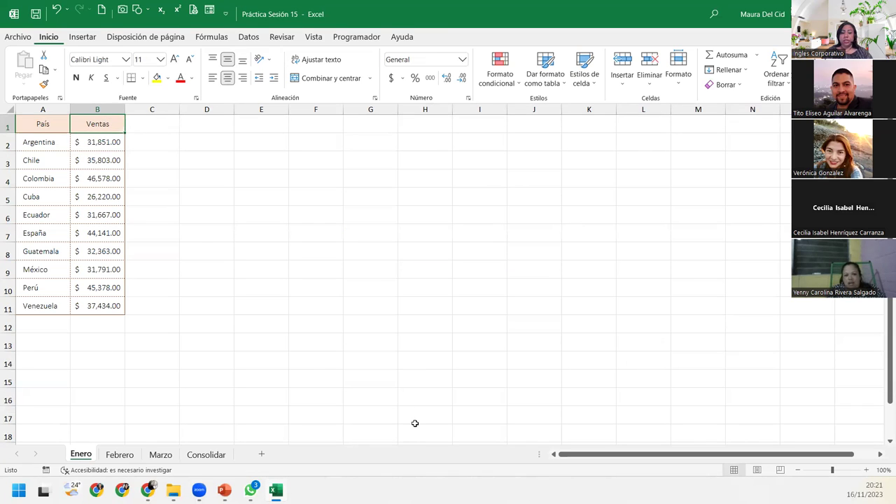
{"action": "type", "text": "Enero"}
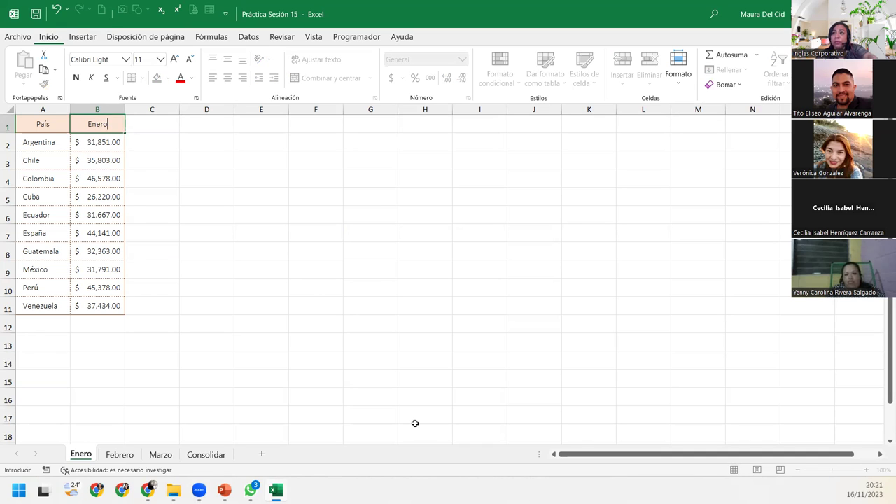
{"action": "key", "text": "Return"}
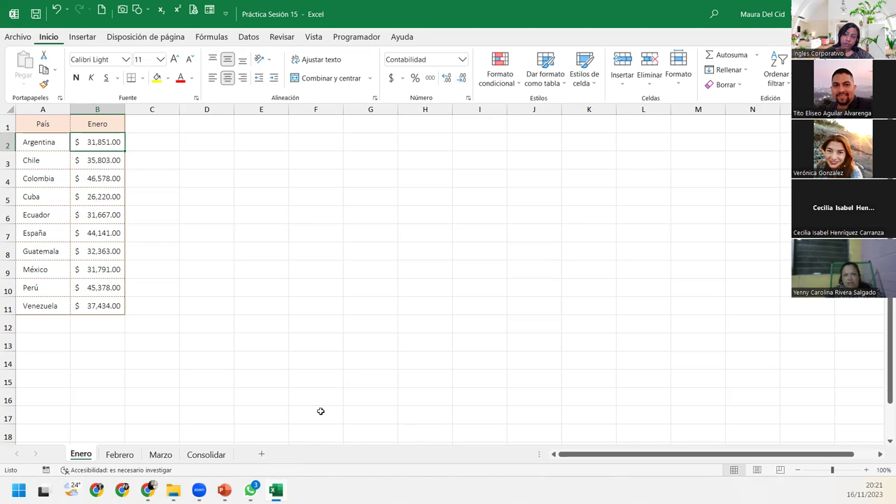
Step: On the Febrero sheet, replace the B1 header Ventas with Febrero
{"action": "left_click", "coordinate": [119, 455]}
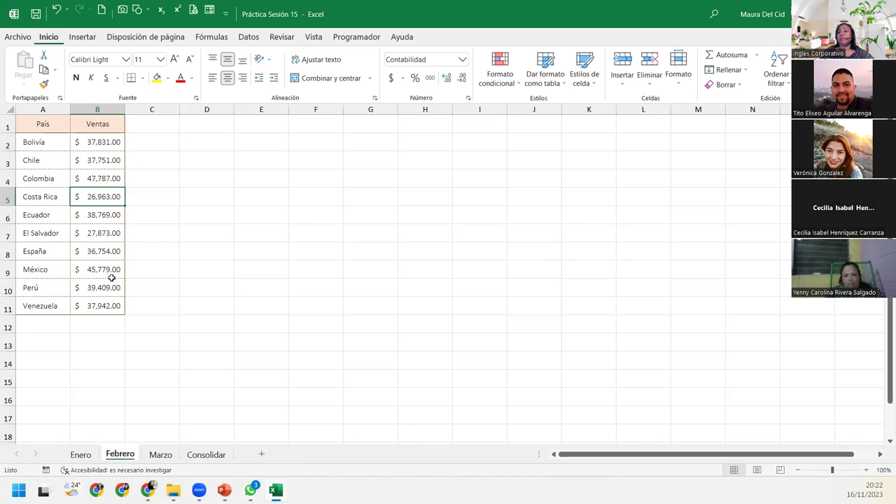
{"action": "left_click", "coordinate": [96, 124]}
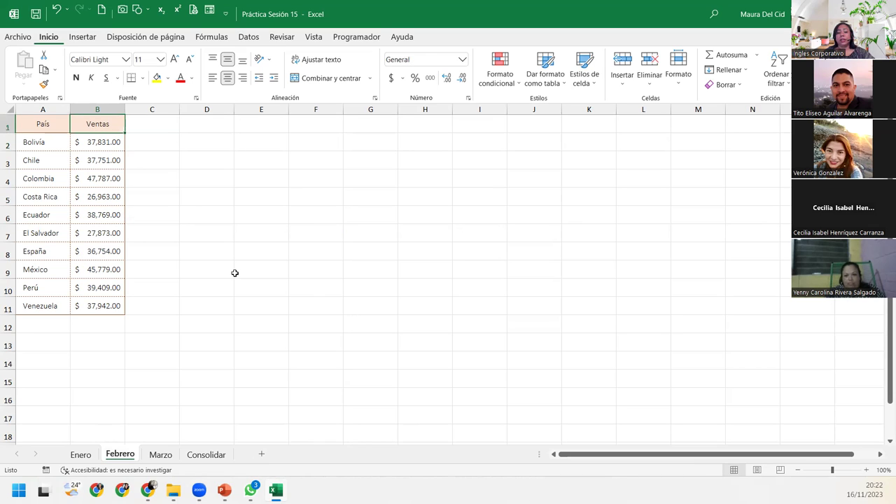
{"action": "type", "text": "Febrer"}
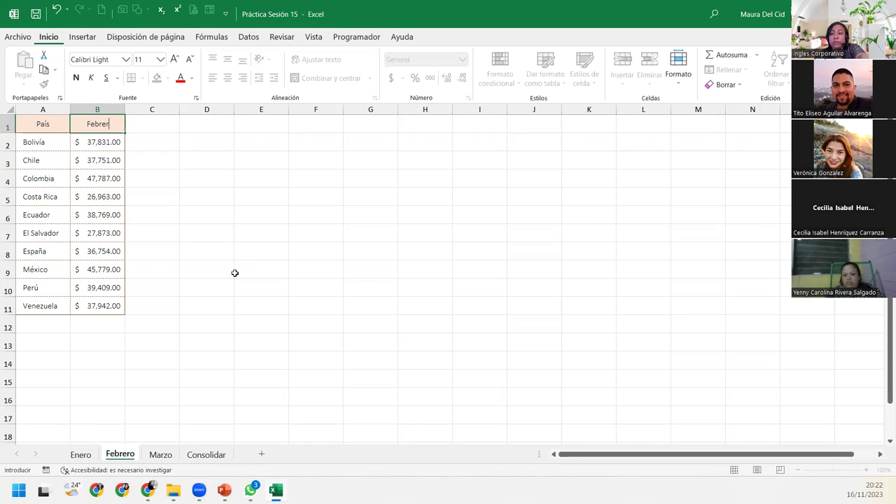
{"action": "type", "text": "o"}
{"action": "key", "text": "Return"}
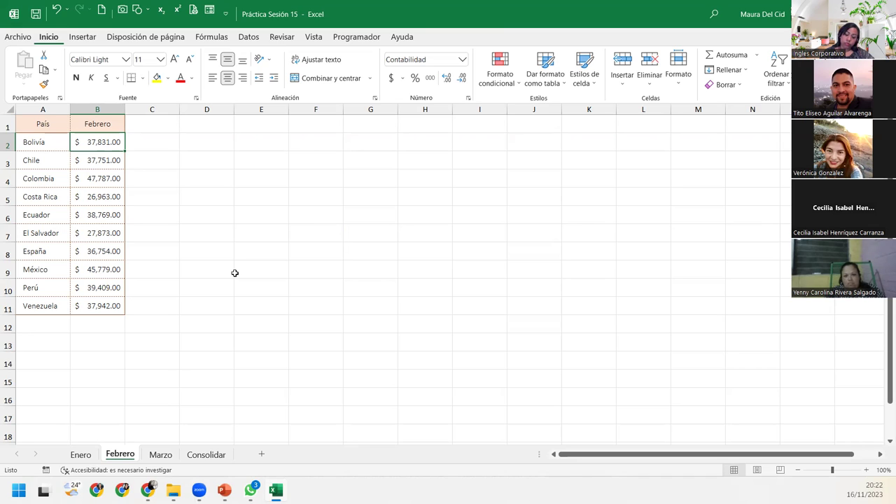
{"action": "left_click", "coordinate": [160, 456]}
Step: Relabel the Marzo sheet's B1 header as Marzo, then return to the Consolidar sheet
{"action": "left_click", "coordinate": [97, 128]}
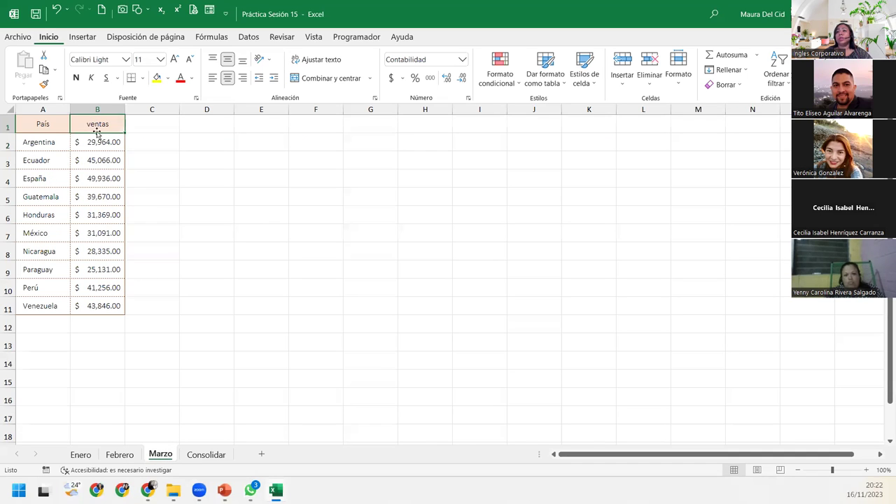
{"action": "type", "text": "Marzo"}
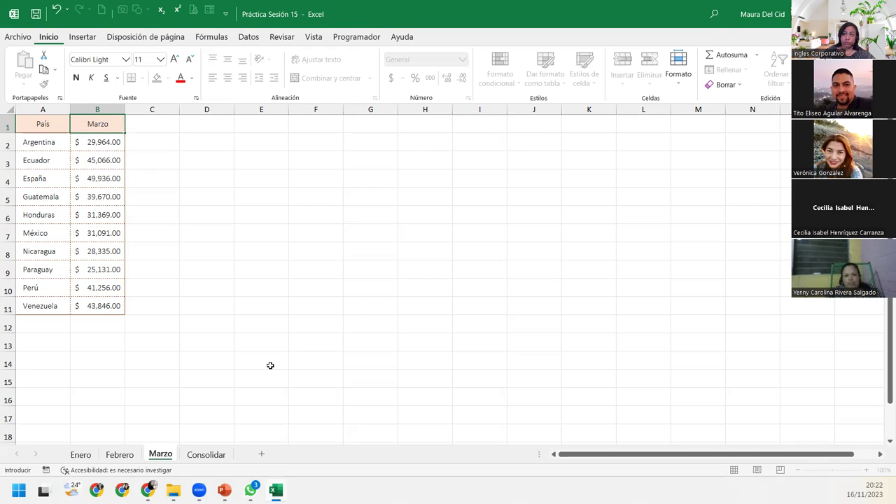
{"action": "left_click", "coordinate": [270, 365]}
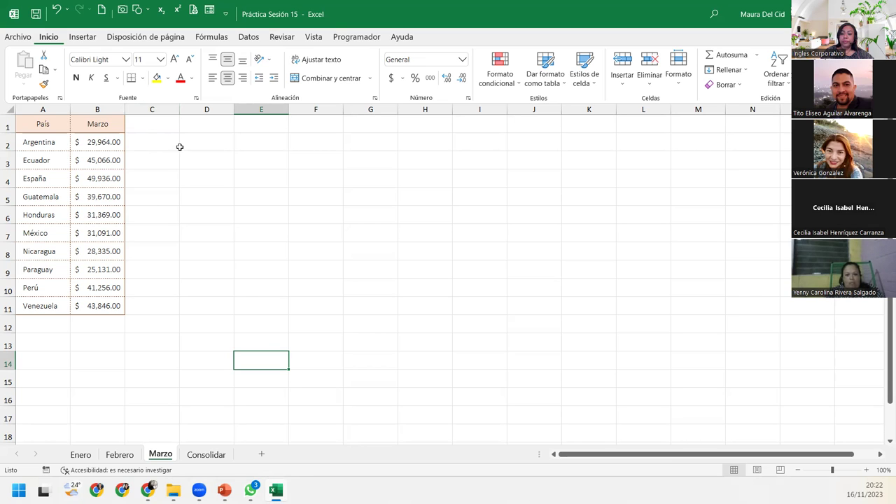
{"action": "left_click", "coordinate": [219, 455]}
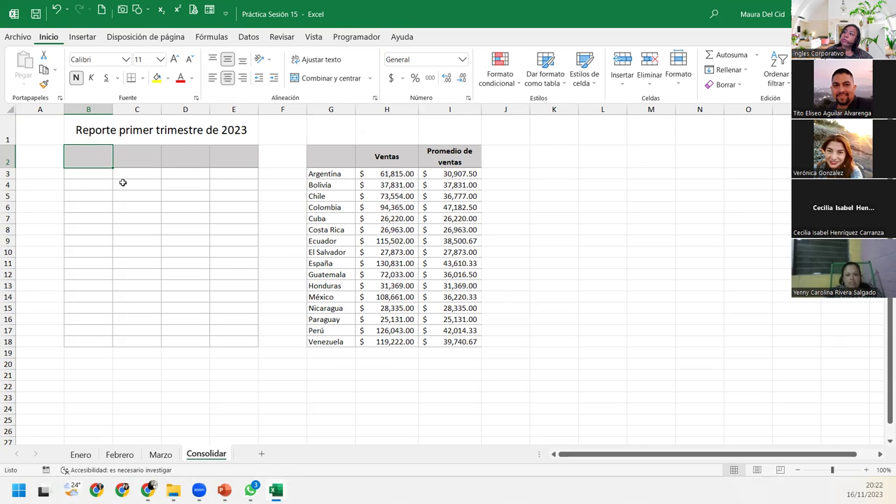
Step: Consolidate the three monthly sheets into B2:E18 with Suma, using top-row and left-column labels
{"action": "left_click", "coordinate": [249, 37]}
{"action": "left_click", "coordinate": [592, 54]}
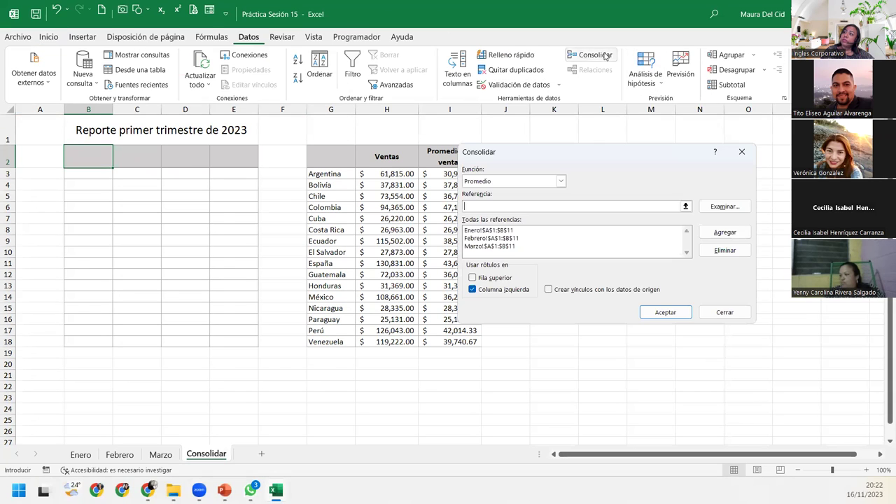
{"action": "left_click", "coordinate": [561, 182]}
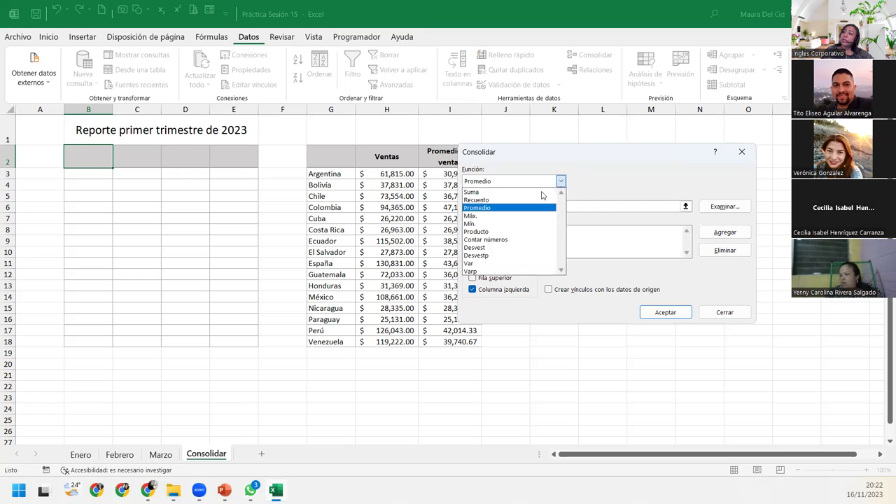
{"action": "left_click", "coordinate": [518, 192]}
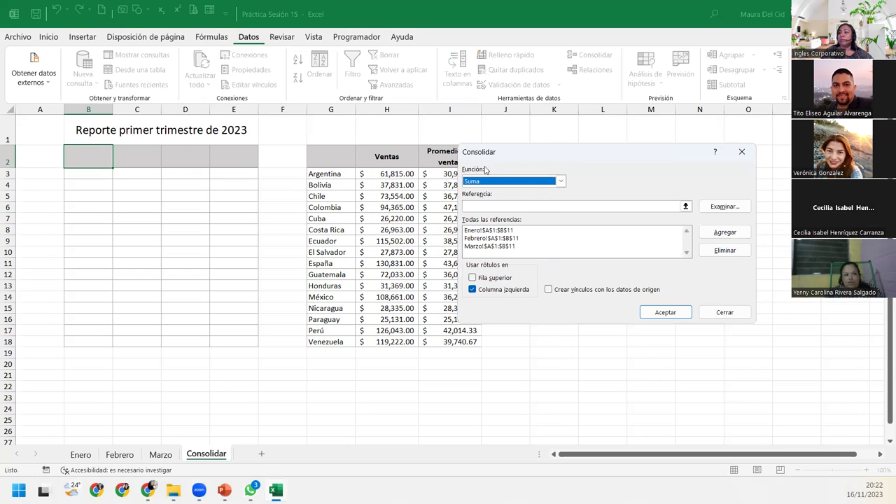
{"action": "left_click", "coordinate": [486, 278]}
{"action": "left_click", "coordinate": [547, 210]}
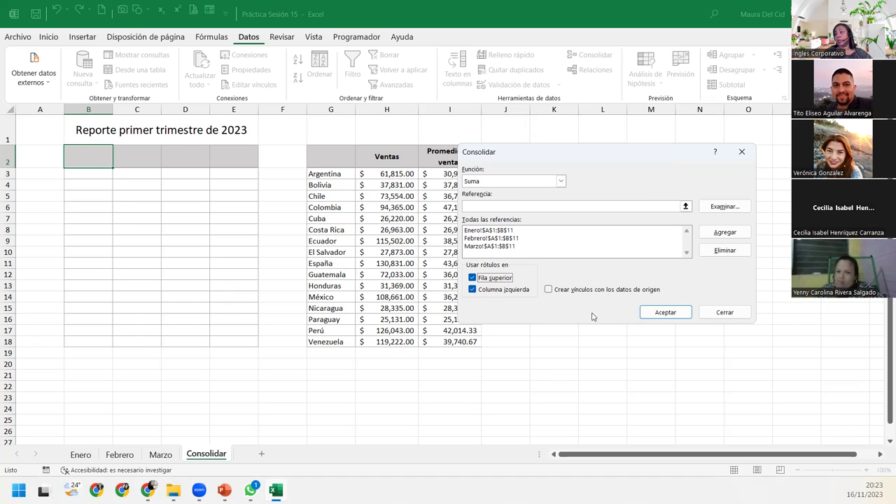
{"action": "left_click", "coordinate": [662, 313]}
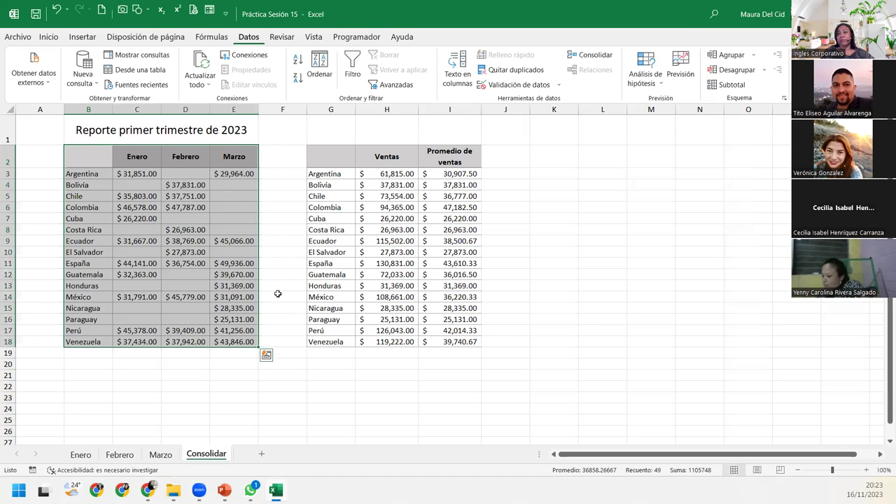
{"action": "left_click", "coordinate": [180, 207]}
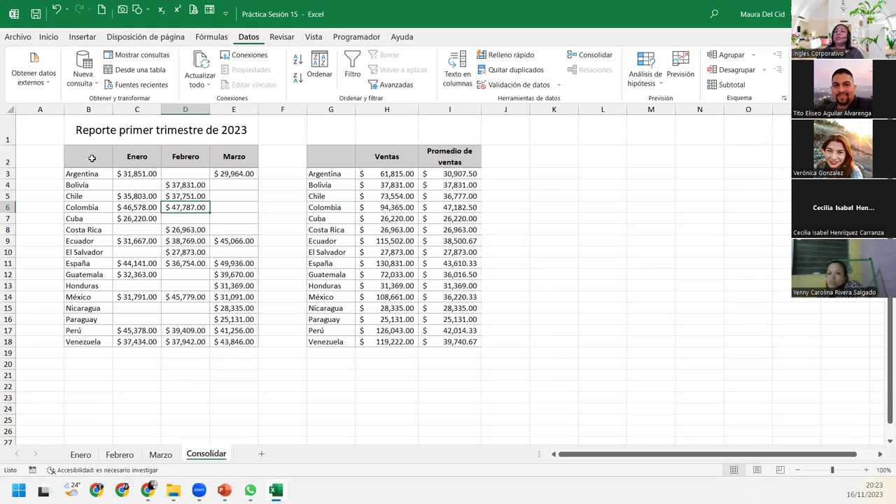
{"action": "left_click_drag", "start_coordinate": [92, 158], "coordinate": [240, 338]}
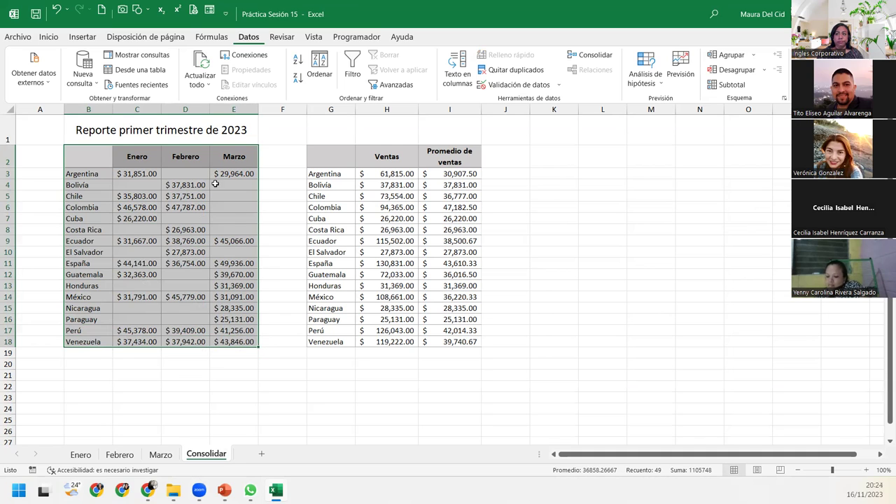
{"action": "left_click", "coordinate": [124, 163]}
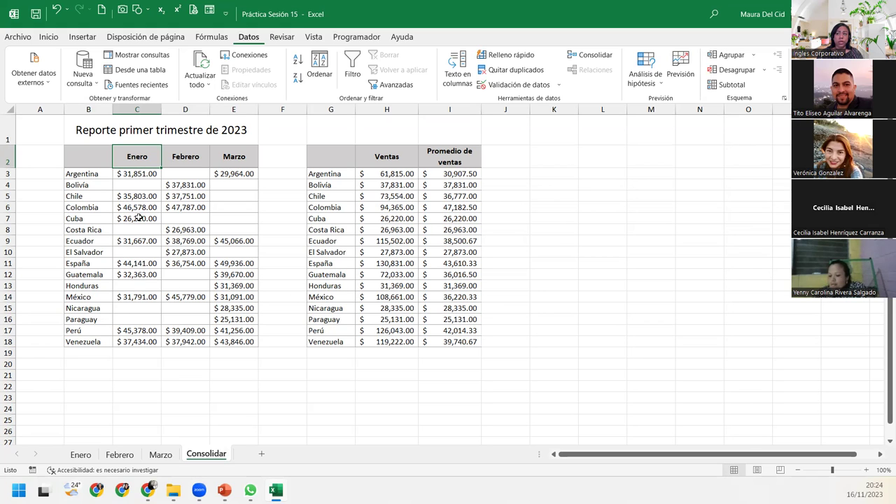
{"action": "mouse_move", "coordinate": [336, 150]}
{"action": "left_mouse_down"}
{"action": "mouse_move", "coordinate": [436, 293]}
{"action": "mouse_move", "coordinate": [439, 342]}
{"action": "left_mouse_up"}
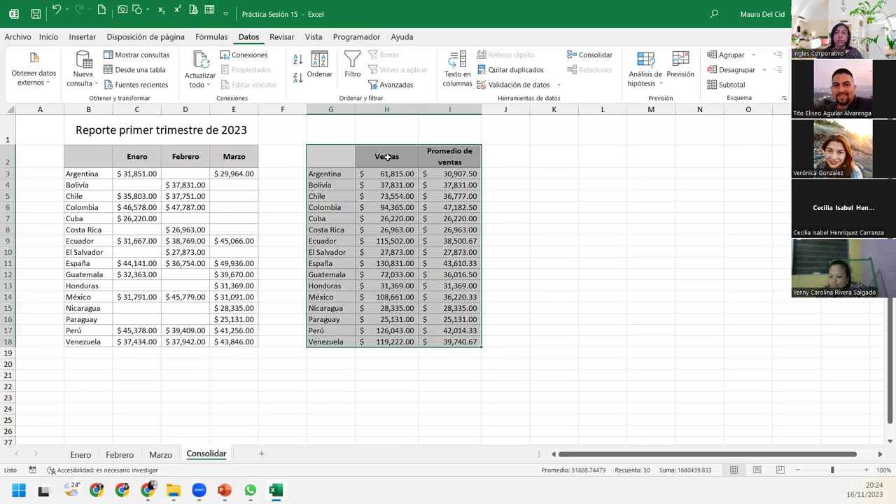
{"action": "left_click", "coordinate": [387, 157]}
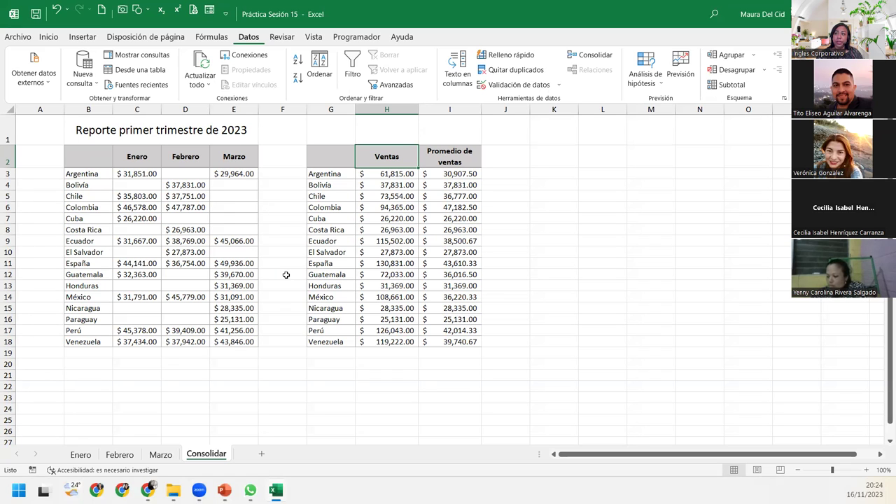
{"action": "left_click", "coordinate": [125, 155]}
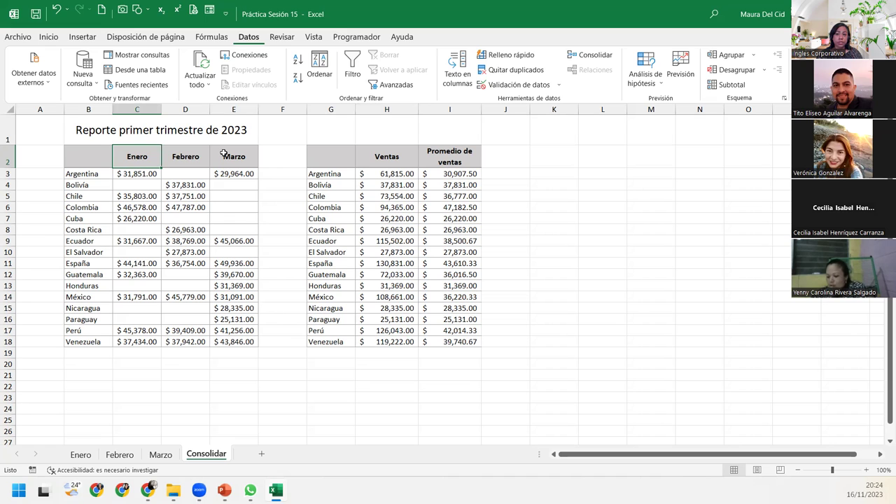
{"action": "mouse_move", "coordinate": [329, 154]}
{"action": "left_mouse_down"}
{"action": "mouse_move", "coordinate": [385, 281]}
{"action": "mouse_move", "coordinate": [385, 341]}
{"action": "left_mouse_up"}
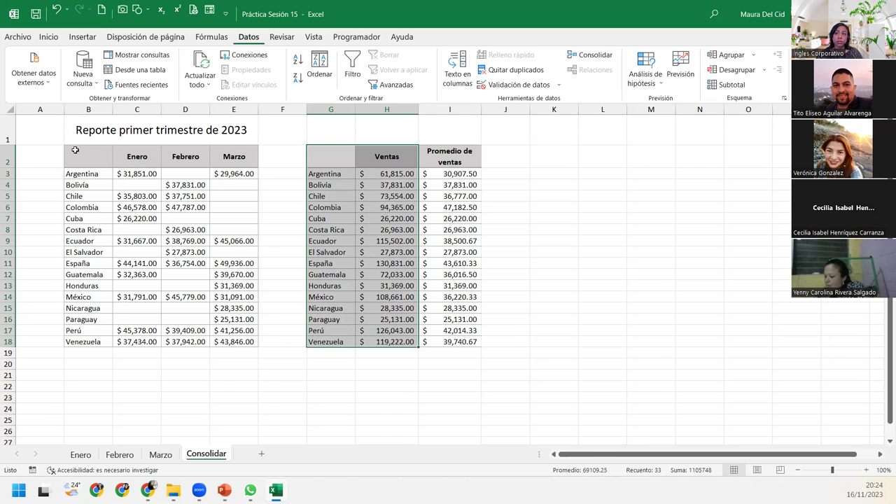
{"action": "left_click_drag", "start_coordinate": [73, 152], "coordinate": [236, 343]}
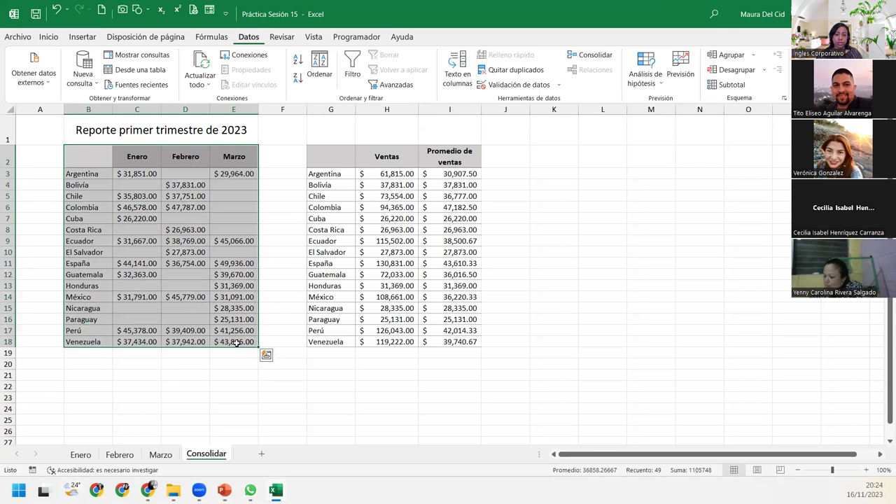
{"action": "left_click", "coordinate": [138, 161]}
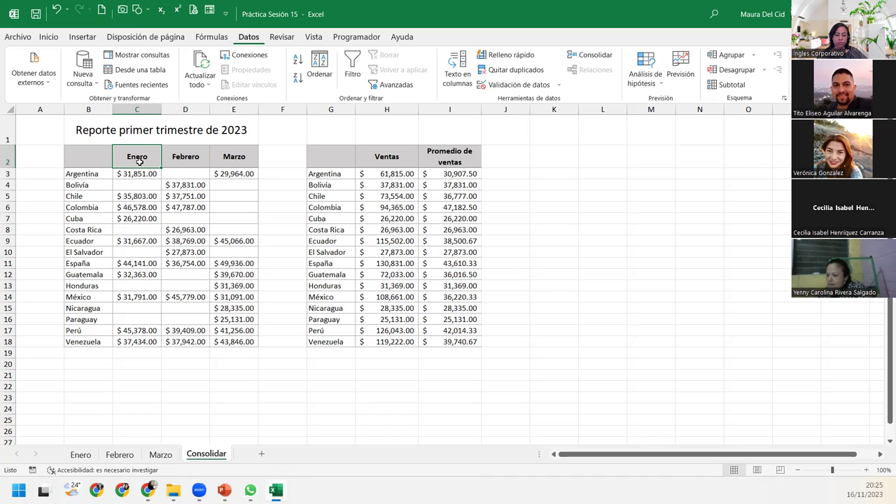
{"action": "left_click", "coordinate": [316, 155]}
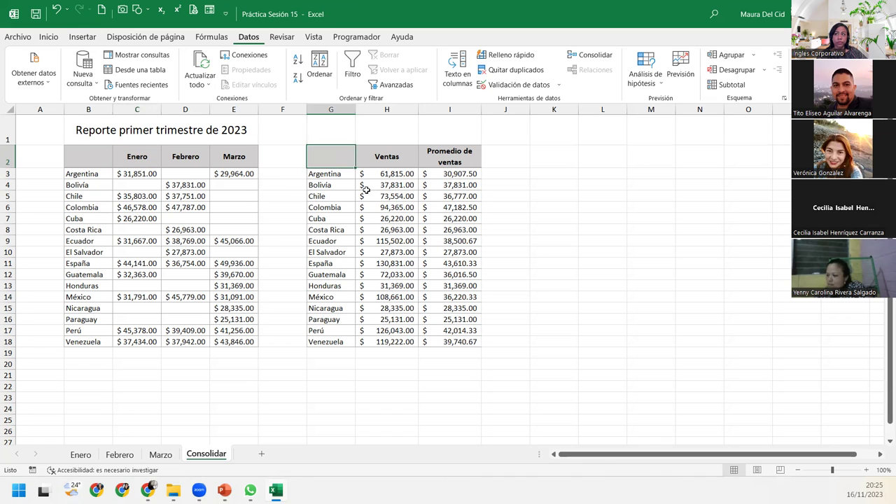
{"action": "left_click_drag", "start_coordinate": [366, 189], "coordinate": [386, 342]}
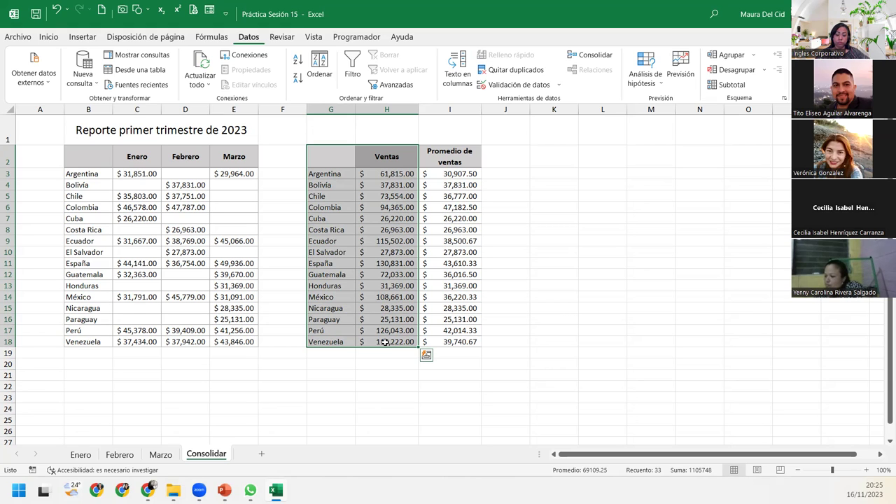
{"action": "left_click", "coordinate": [189, 208]}
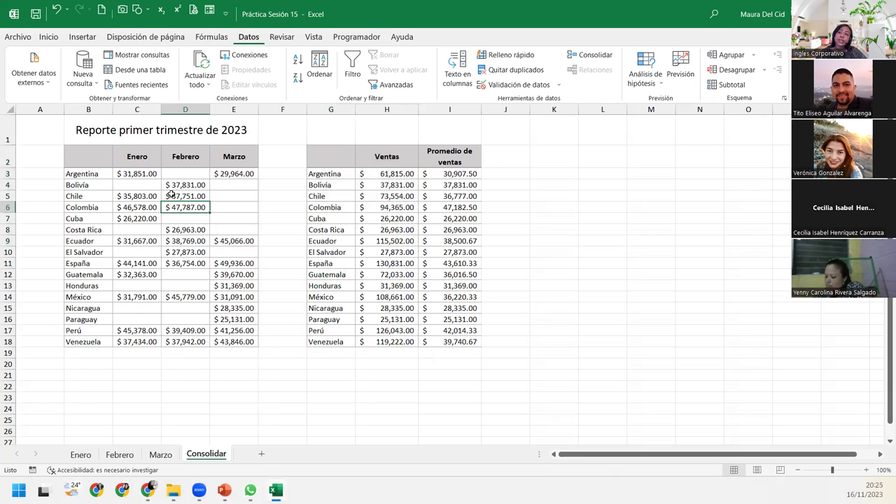
{"action": "left_click", "coordinate": [127, 110]}
{"action": "left_click", "coordinate": [185, 109]}
{"action": "left_click", "coordinate": [224, 109]}
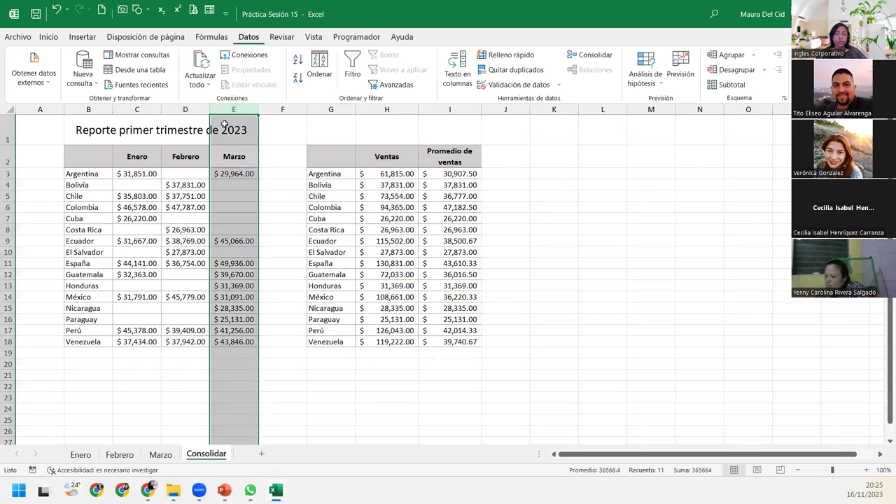
{"action": "left_click", "coordinate": [149, 168]}
{"action": "left_click", "coordinate": [143, 163]}
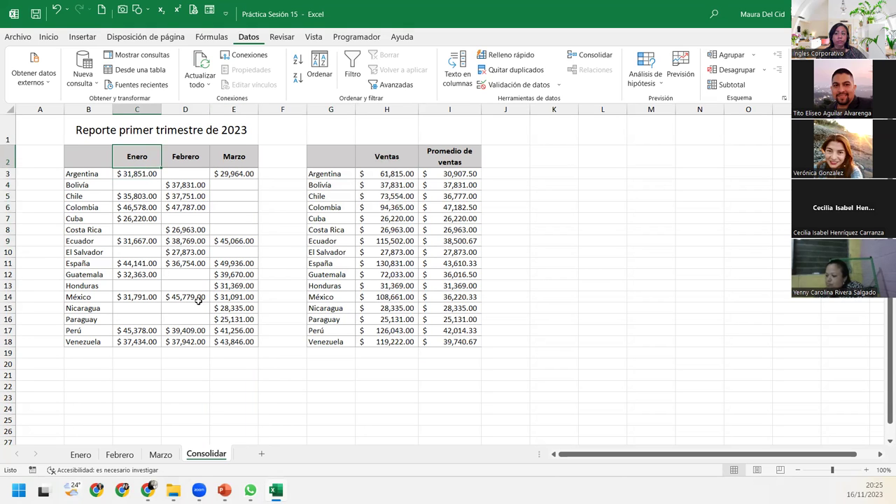
{"action": "left_click_drag", "start_coordinate": [126, 172], "coordinate": [186, 160]}
{"action": "left_click", "coordinate": [191, 176]}
{"action": "key", "text": "Tab"}
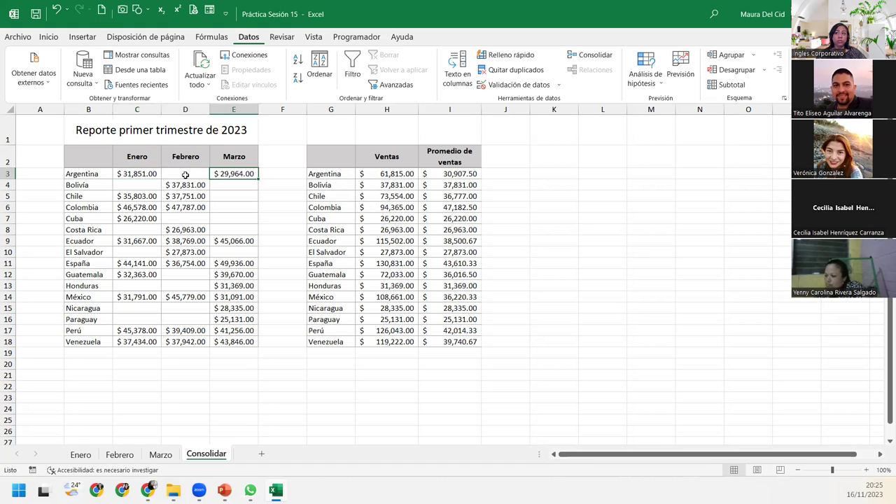
{"action": "left_click", "coordinate": [157, 175]}
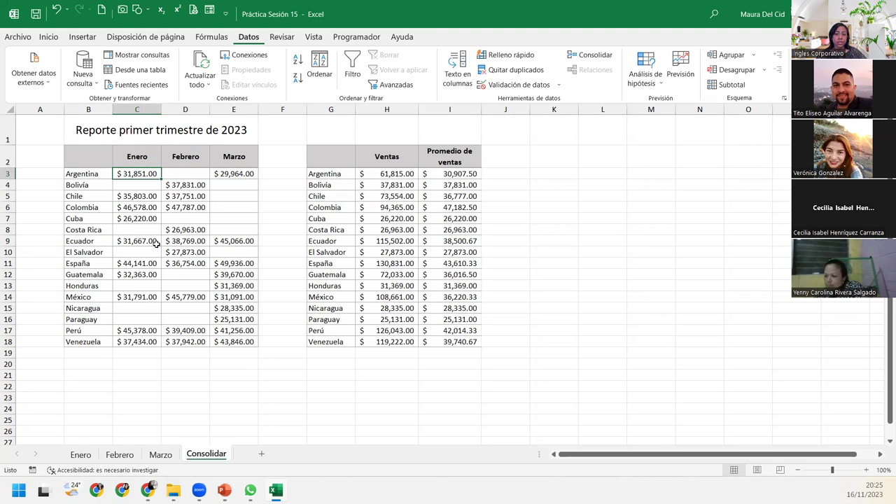
{"action": "left_click_drag", "start_coordinate": [110, 156], "coordinate": [224, 346]}
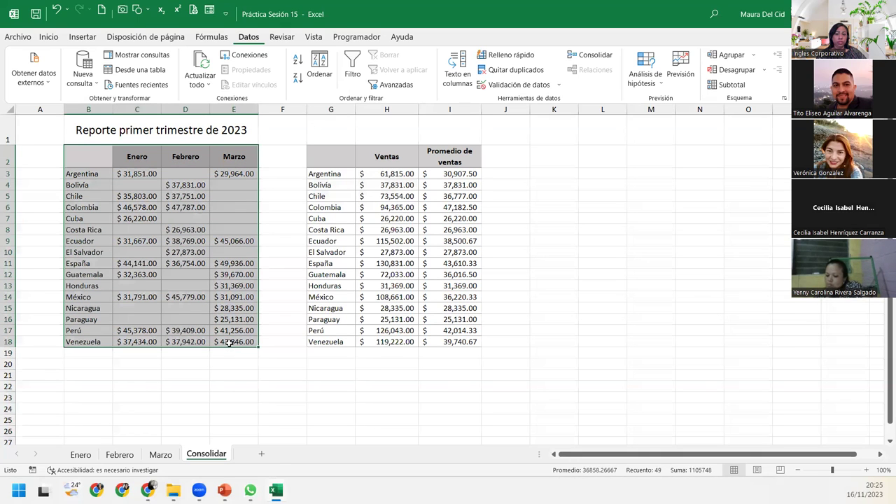
{"action": "left_click", "coordinate": [363, 165]}
{"action": "left_click_drag", "start_coordinate": [363, 166], "coordinate": [383, 341]}
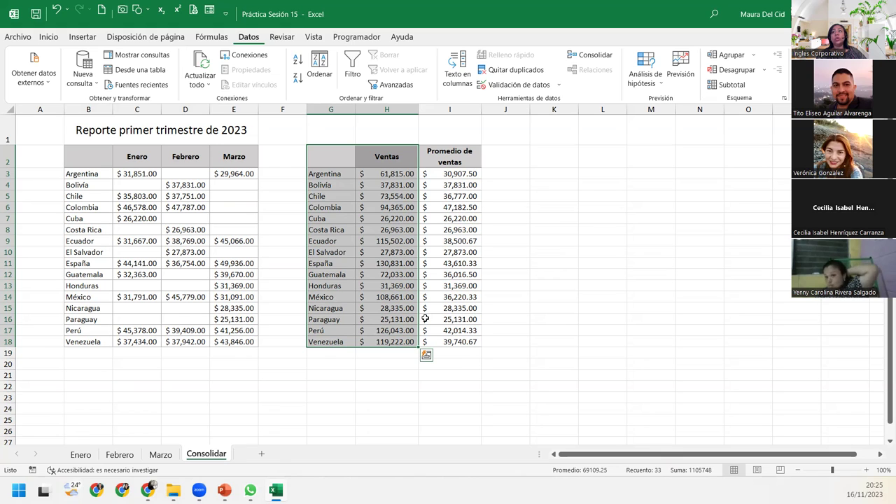
{"action": "left_click", "coordinate": [387, 155]}
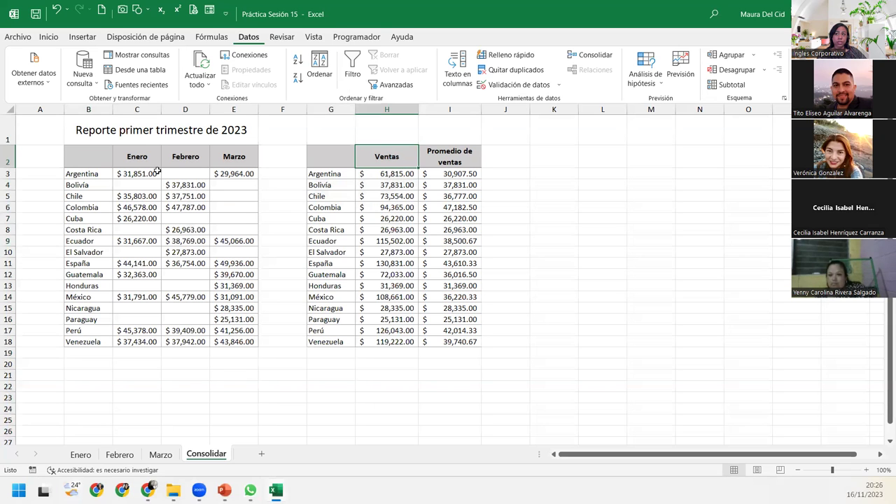
{"action": "left_click_drag", "start_coordinate": [103, 156], "coordinate": [238, 338]}
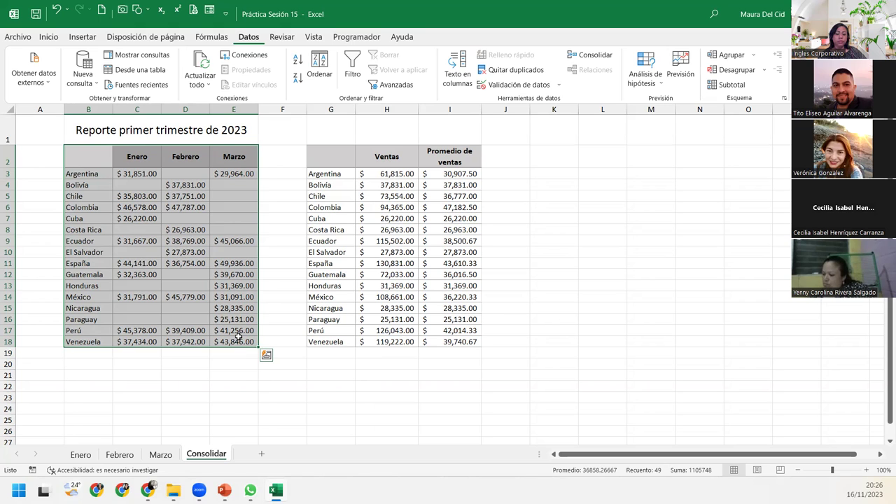
{"action": "left_click", "coordinate": [354, 167]}
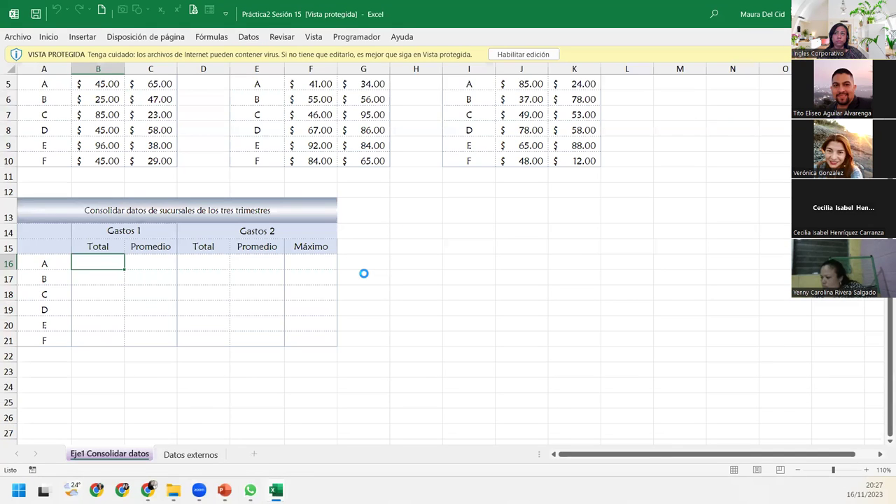
{"action": "left_click", "coordinate": [523, 54]}
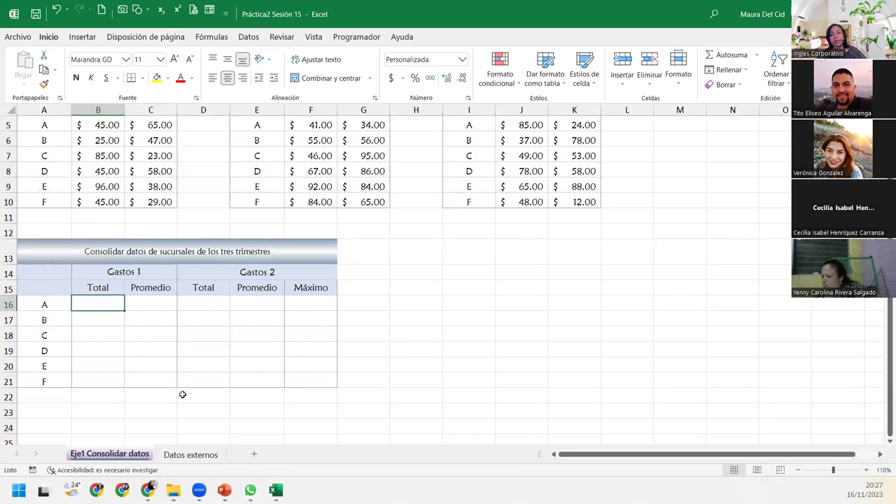
{"action": "scroll", "coordinate": [232, 344], "scroll_direction": "up", "scroll_amount": 2}
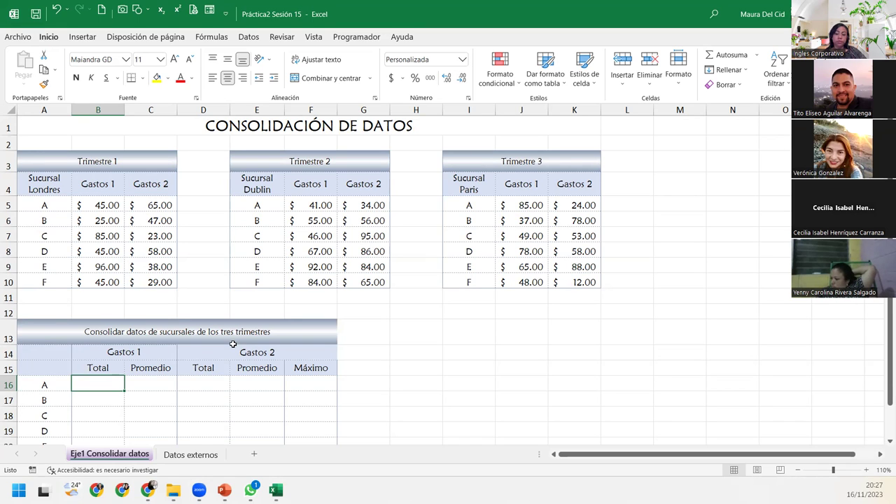
{"action": "scroll", "coordinate": [302, 314], "scroll_direction": "down", "scroll_amount": 1}
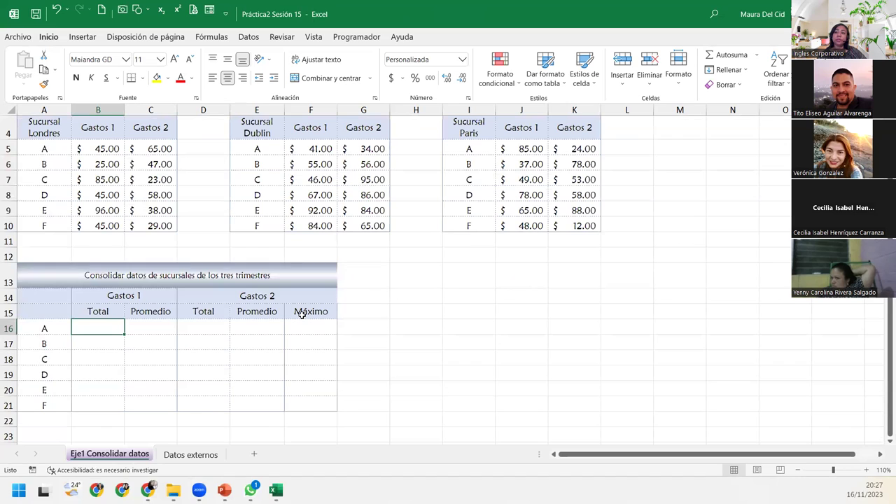
{"action": "scroll", "coordinate": [300, 311], "scroll_direction": "up", "scroll_amount": 1}
{"action": "left_click", "coordinate": [95, 171]}
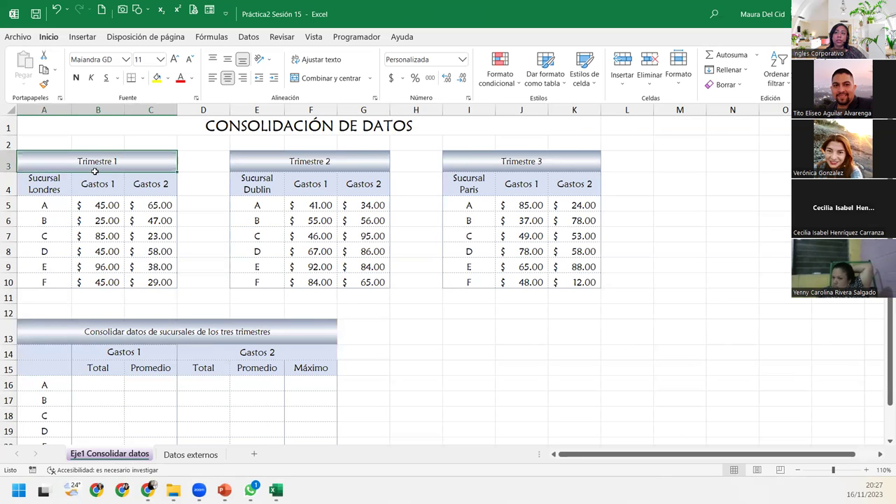
{"action": "left_click_drag", "start_coordinate": [94, 170], "coordinate": [98, 280]}
{"action": "left_click_drag", "start_coordinate": [330, 158], "coordinate": [356, 278]}
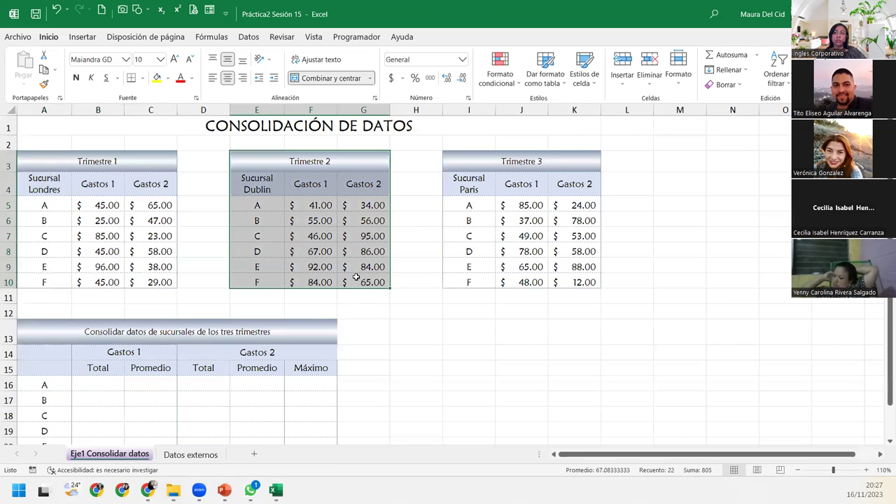
{"action": "left_click_drag", "start_coordinate": [499, 164], "coordinate": [513, 275]}
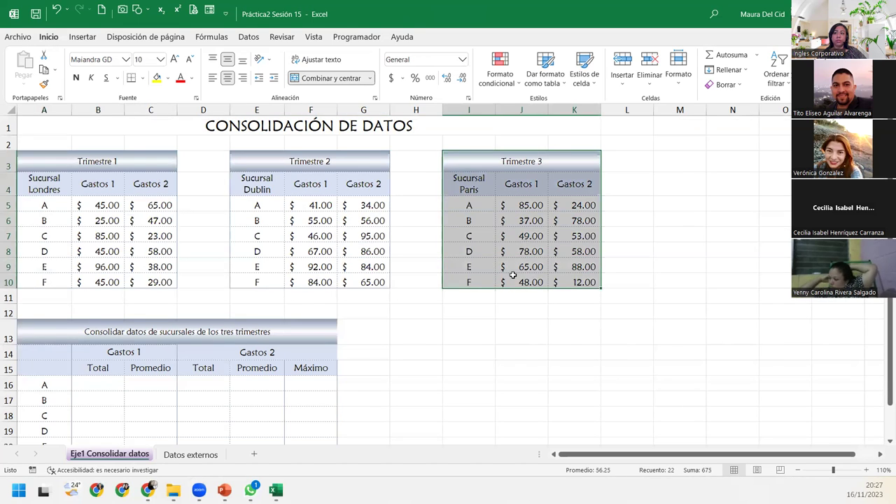
{"action": "left_click", "coordinate": [112, 384]}
{"action": "scroll", "coordinate": [107, 385], "scroll_direction": "down", "scroll_amount": 2}
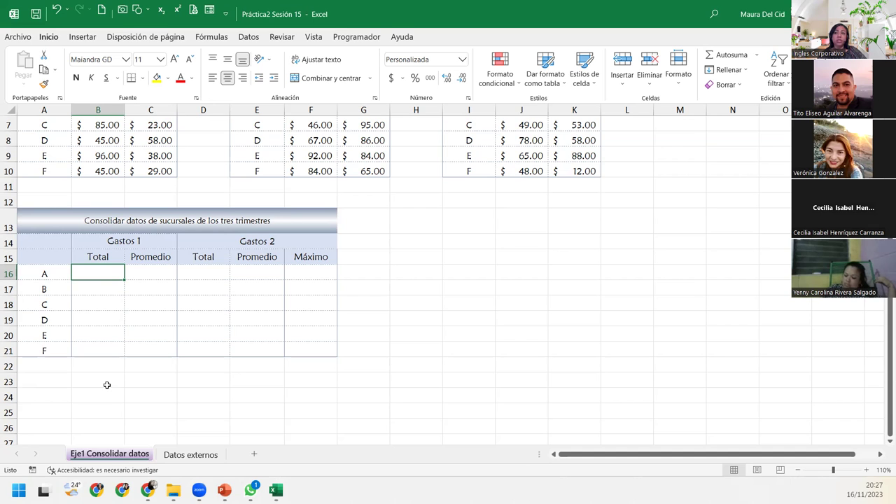
{"action": "scroll", "coordinate": [102, 368], "scroll_direction": "up", "scroll_amount": 2}
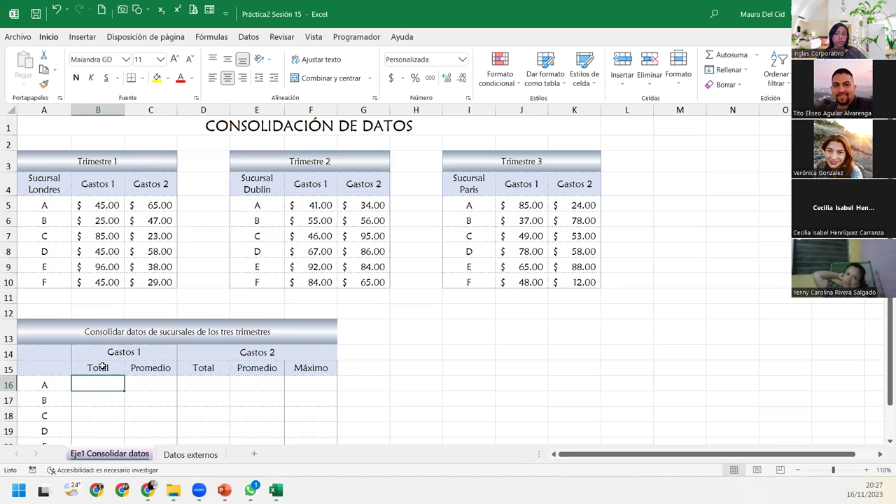
{"action": "scroll", "coordinate": [121, 285], "scroll_direction": "down", "scroll_amount": 2}
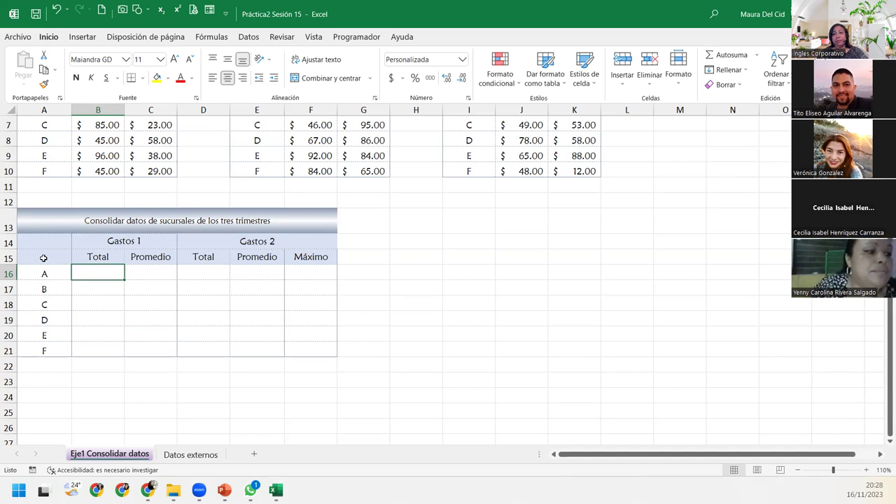
{"action": "left_click_drag", "start_coordinate": [45, 274], "coordinate": [44, 351]}
{"action": "scroll", "coordinate": [56, 332], "scroll_direction": "up", "scroll_amount": 2}
{"action": "scroll", "coordinate": [272, 316], "scroll_direction": "down", "scroll_amount": 1}
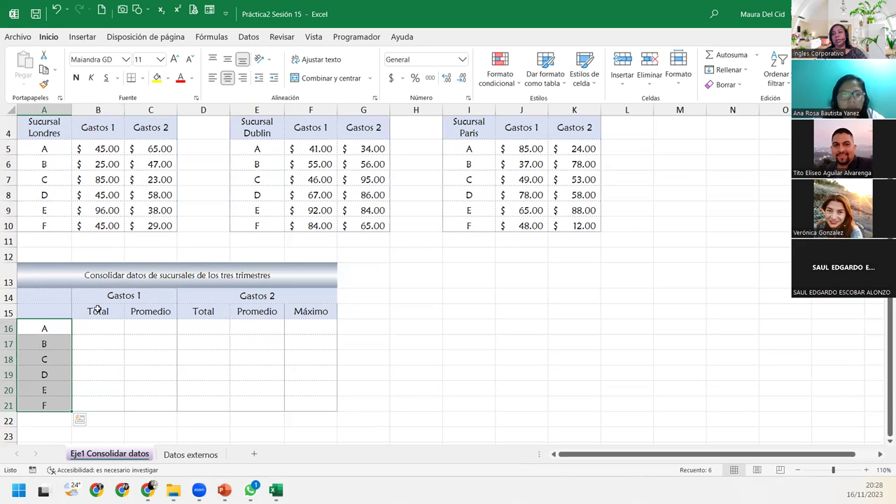
{"action": "left_click_drag", "start_coordinate": [110, 296], "coordinate": [124, 404]}
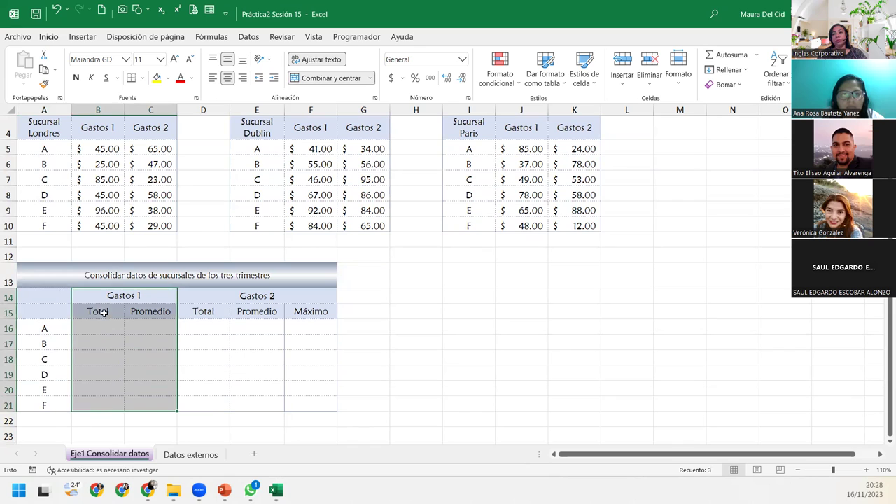
{"action": "left_click", "coordinate": [87, 322]}
{"action": "left_click", "coordinate": [140, 322]}
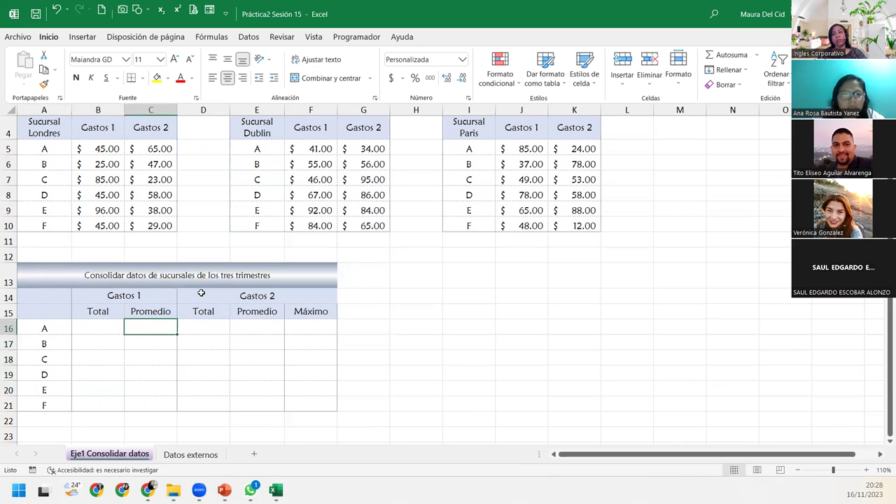
{"action": "left_click", "coordinate": [201, 292]}
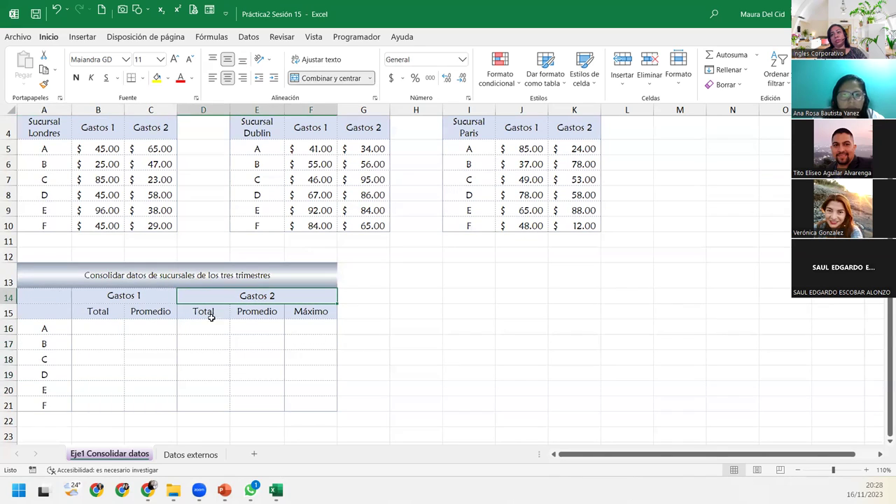
{"action": "left_click", "coordinate": [212, 324]}
{"action": "left_click", "coordinate": [254, 323]}
{"action": "left_click", "coordinate": [306, 322]}
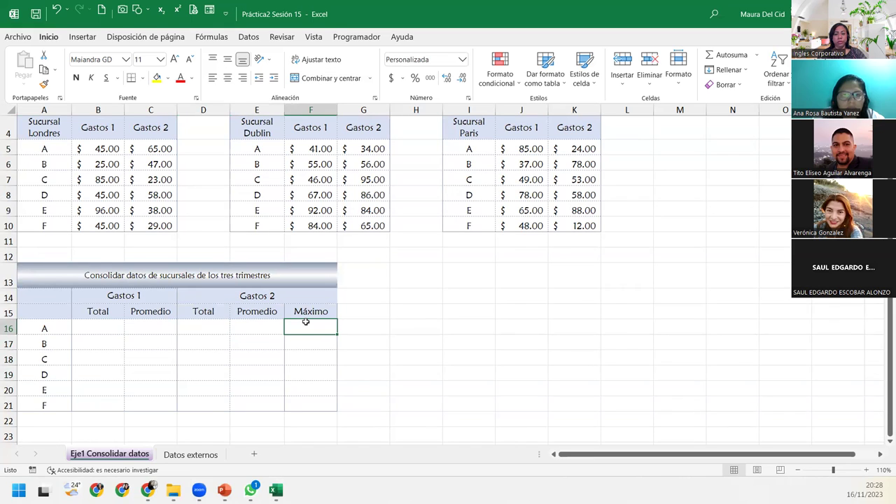
{"action": "left_click", "coordinate": [93, 326]}
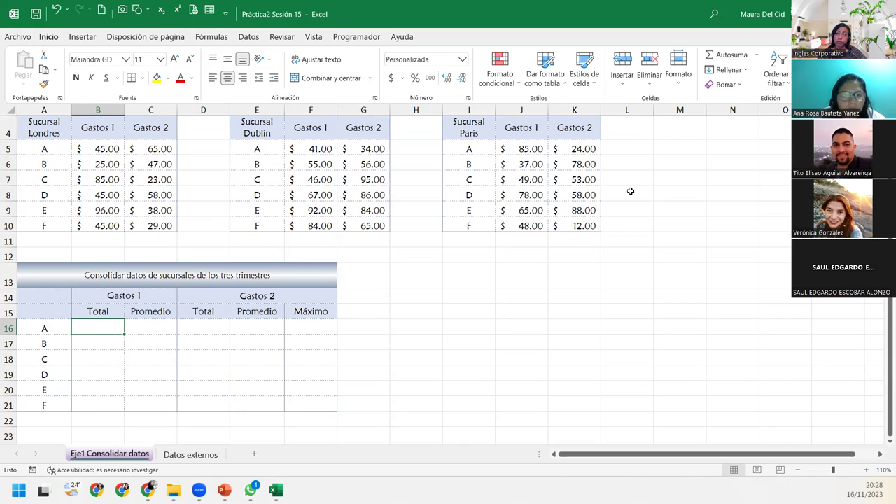
Step: Open Datos > Consolidar and switch the function from Máx. to Suma
{"action": "left_click", "coordinate": [249, 37]}
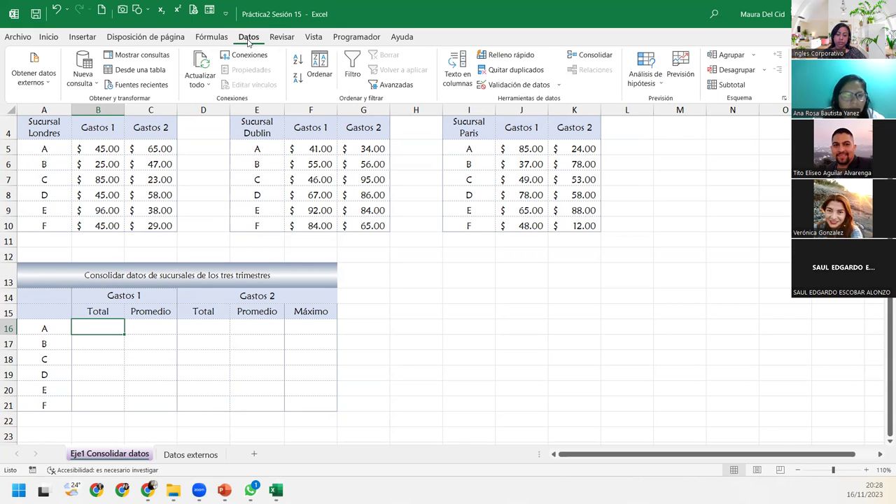
{"action": "left_click", "coordinate": [595, 56]}
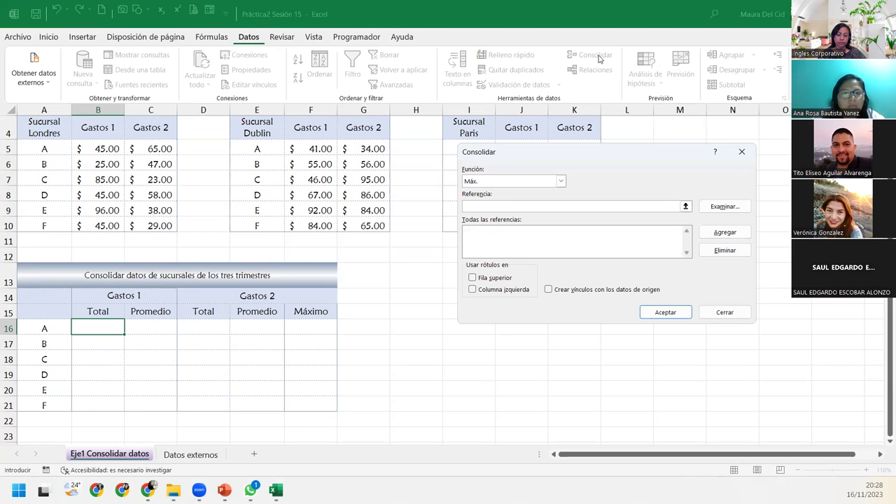
{"action": "left_click", "coordinate": [506, 182]}
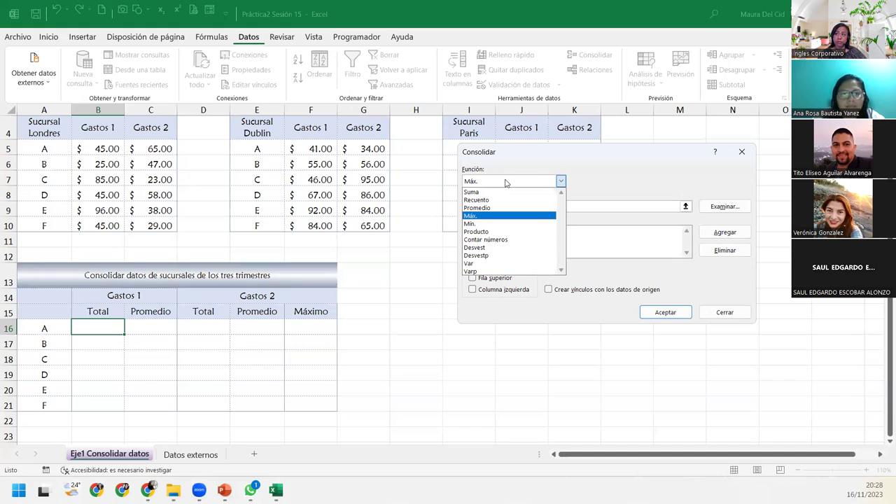
{"action": "left_click", "coordinate": [492, 195]}
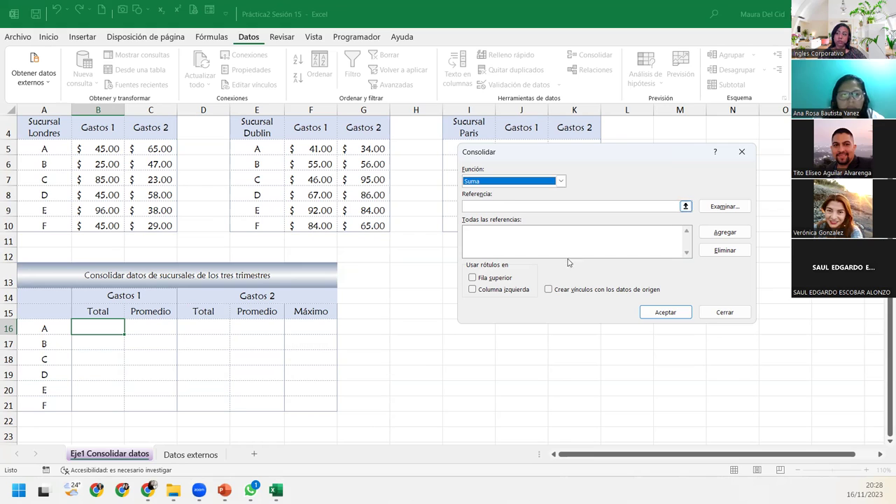
Step: Add references B5:B10, F5:F10 and J5:J10, then check the reference list
{"action": "left_click", "coordinate": [551, 206]}
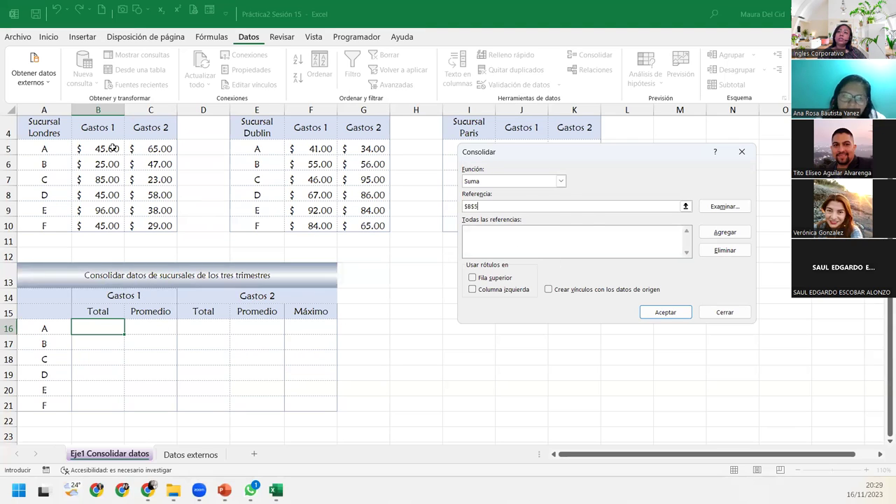
{"action": "left_click_drag", "start_coordinate": [109, 148], "coordinate": [106, 226]}
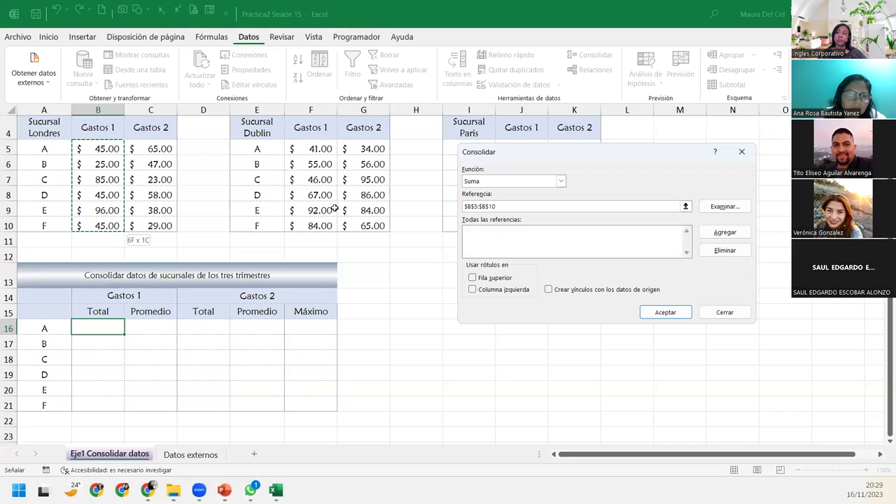
{"action": "left_click", "coordinate": [723, 232]}
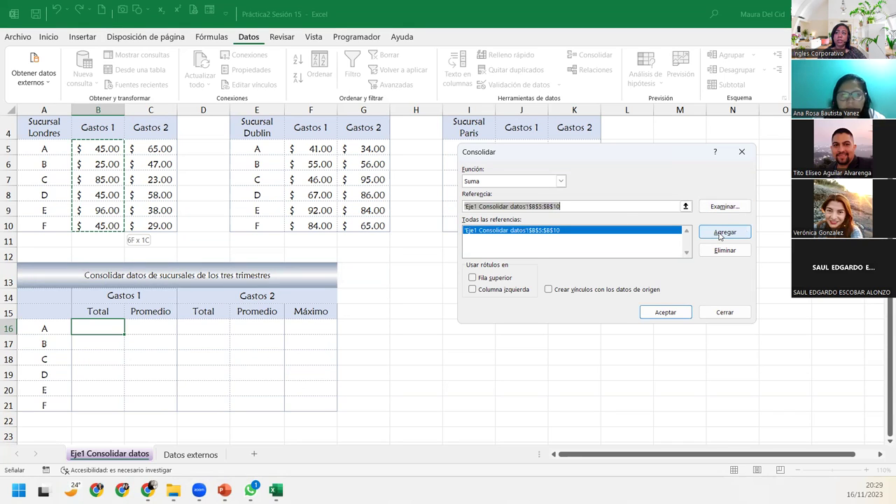
{"action": "left_click_drag", "start_coordinate": [298, 148], "coordinate": [313, 224]}
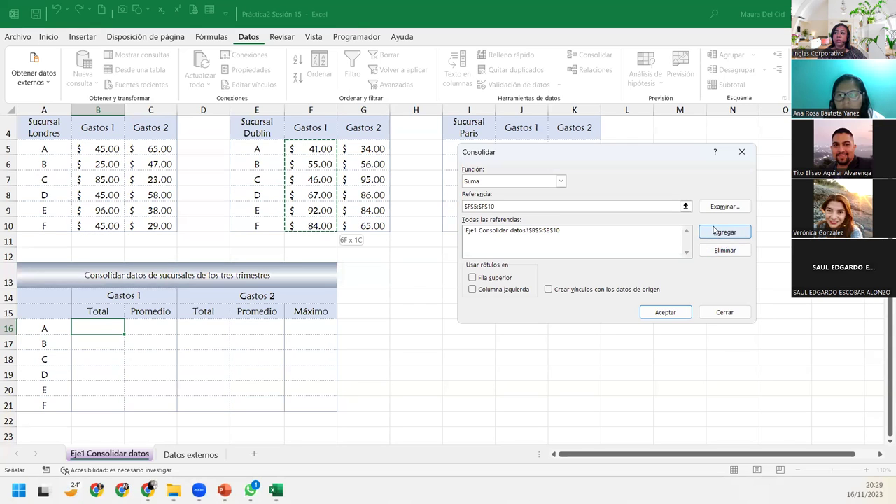
{"action": "left_click", "coordinate": [719, 231]}
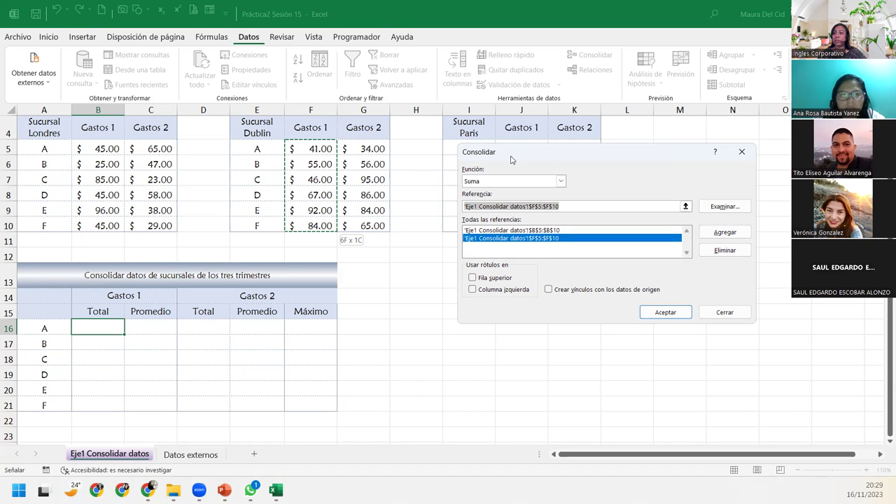
{"action": "left_click_drag", "start_coordinate": [511, 160], "coordinate": [418, 256]}
{"action": "left_click_drag", "start_coordinate": [521, 147], "coordinate": [527, 220]}
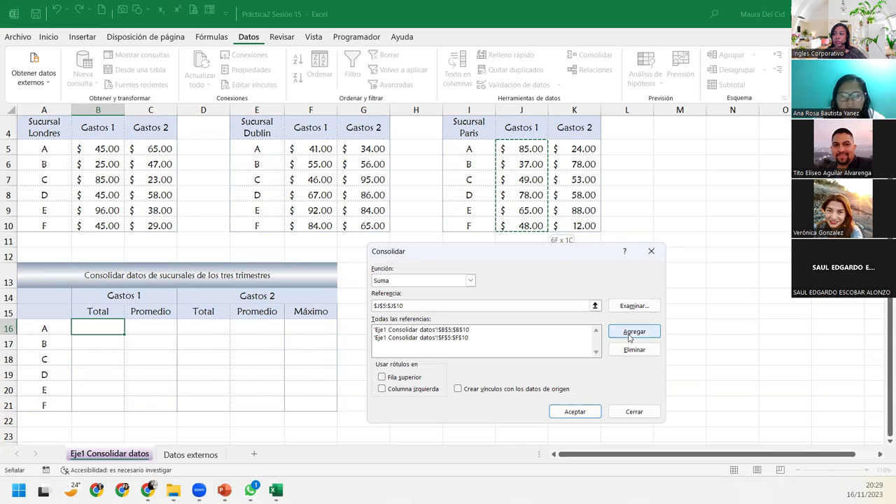
{"action": "left_click", "coordinate": [629, 337]}
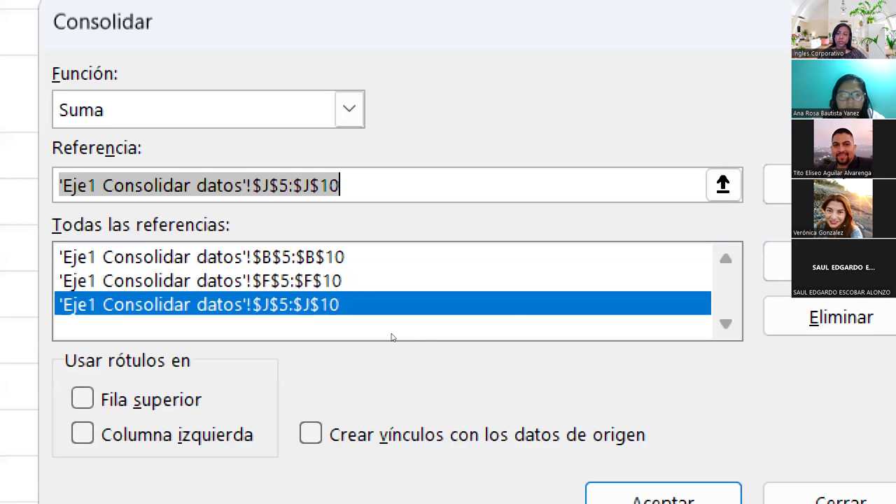
{"action": "key", "text": "Up"}
{"action": "key", "text": "Up"}
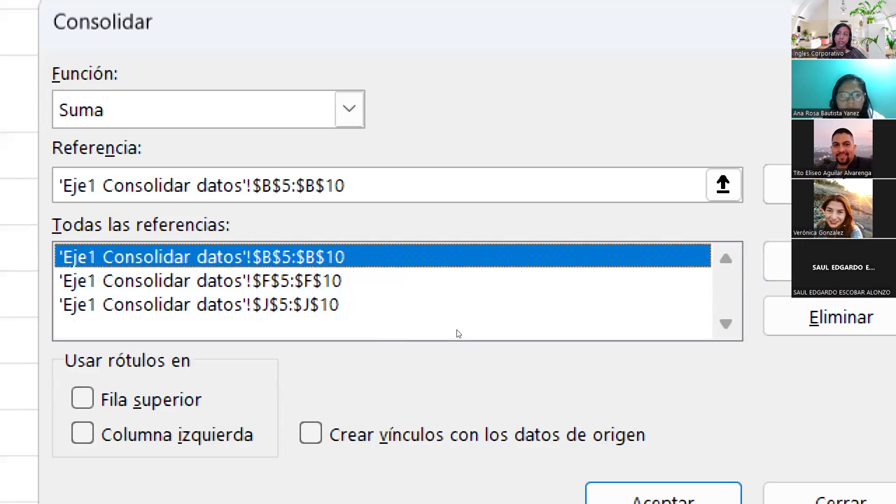
{"action": "key", "text": "Down"}
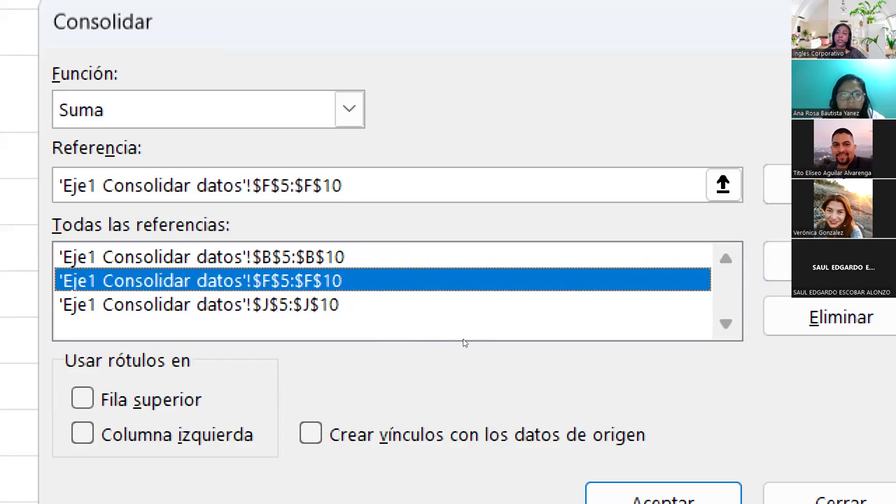
{"action": "key", "text": "Down"}
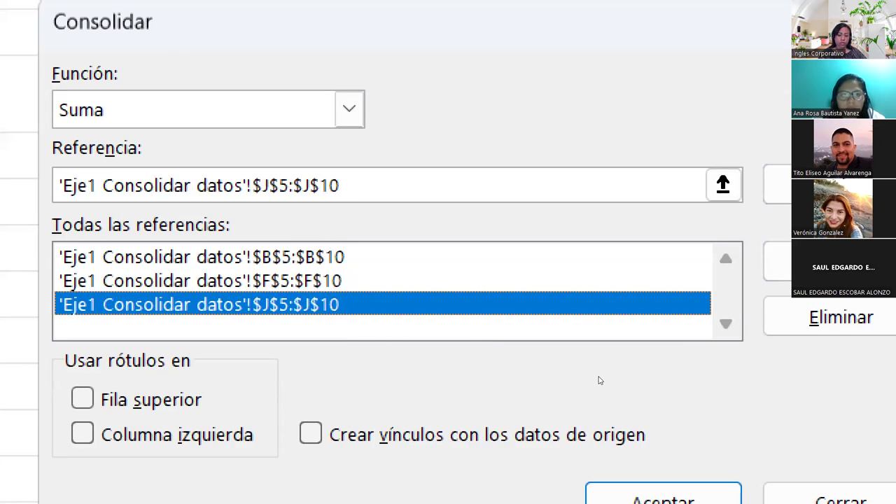
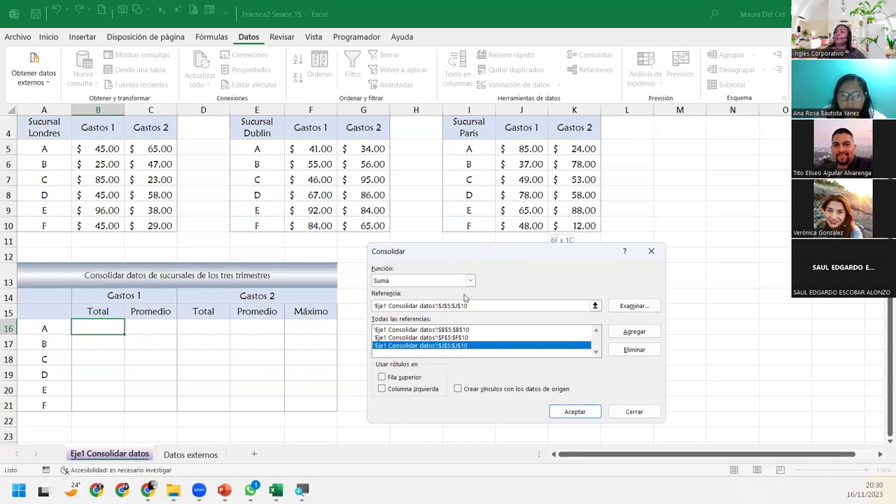
Step: Apply the Suma consolidation of the three Gastos 1 ranges and verify product A's 171 total using B5, F5 and J5
{"action": "left_click", "coordinate": [576, 413]}
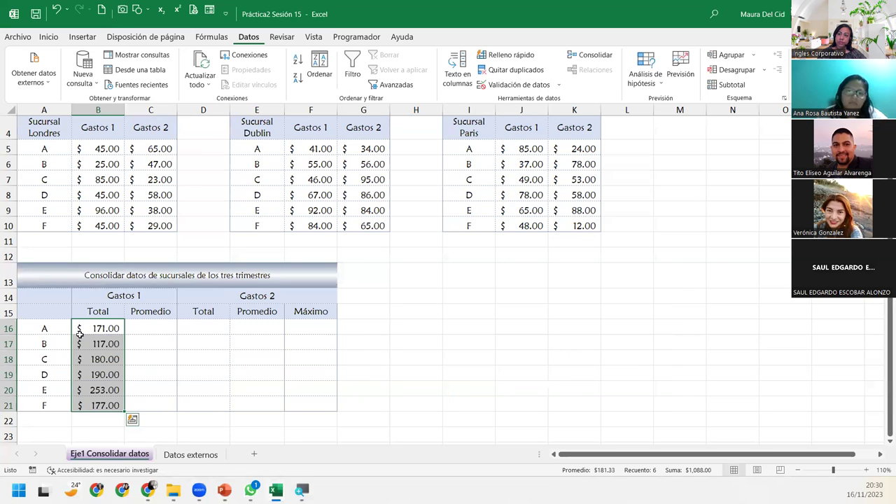
{"action": "left_click", "coordinate": [88, 327]}
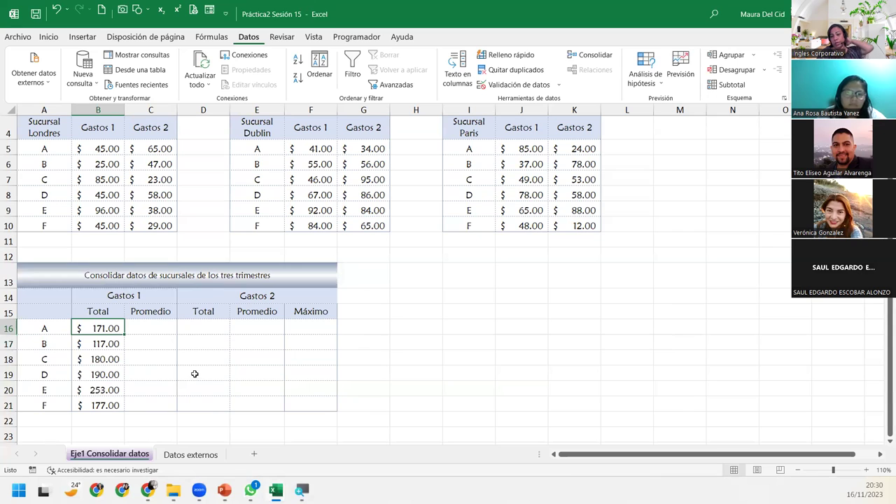
{"action": "left_click", "coordinate": [104, 146]}
{"action": "left_click", "coordinate": [310, 151], "text": "ctrl"}
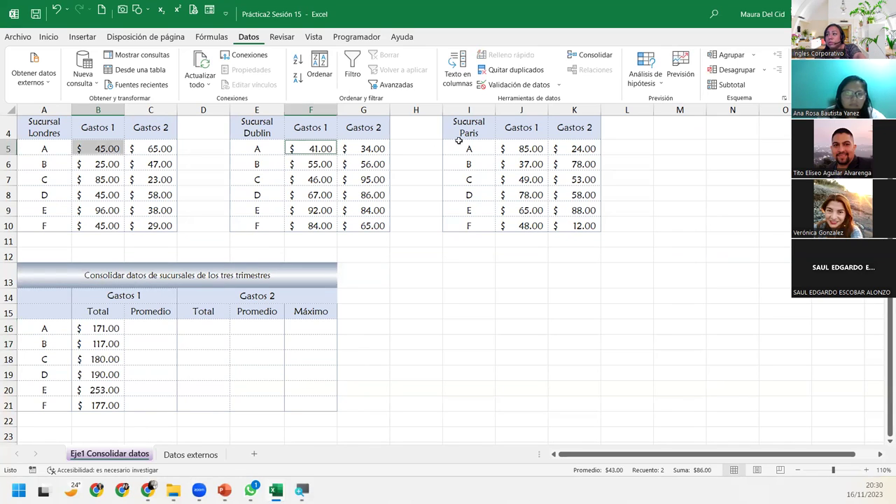
{"action": "left_click", "coordinate": [518, 147], "text": "ctrl"}
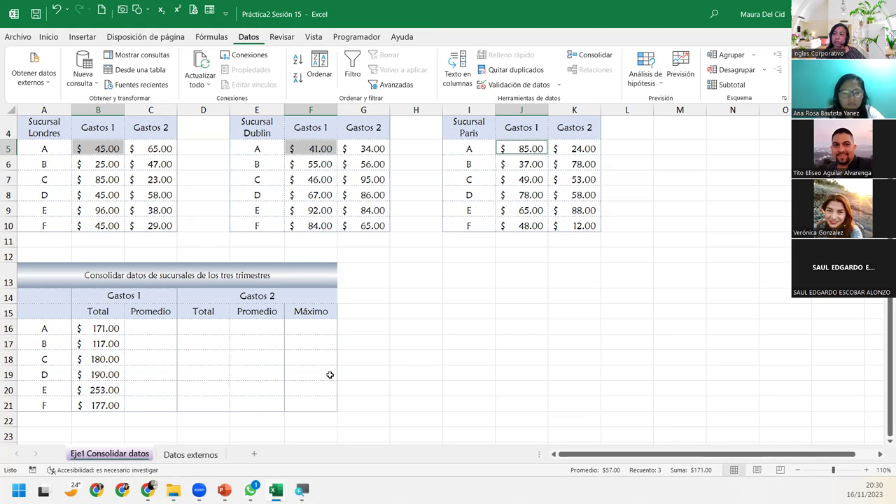
{"action": "left_click", "coordinate": [100, 329]}
{"action": "left_click", "coordinate": [128, 329]}
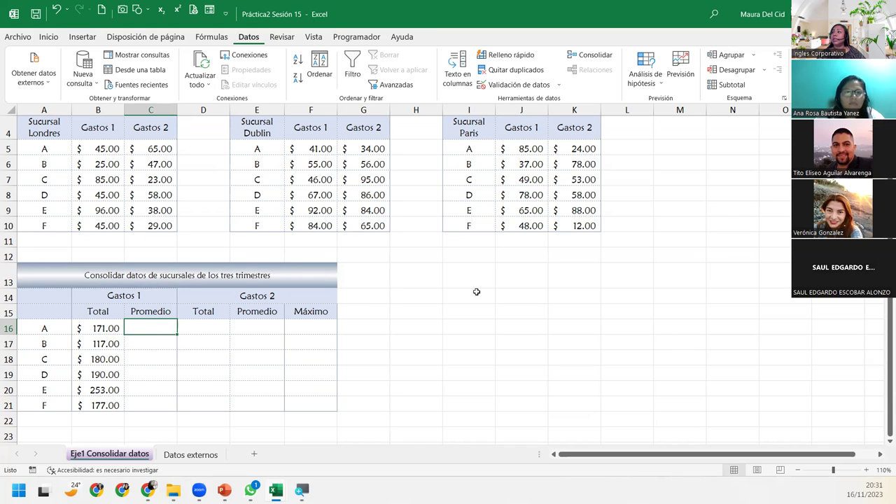
Step: Re-run the Gastos 1 consolidation into C16 with Promedio, giving averages from $57.00 to $59.00
{"action": "left_click", "coordinate": [588, 55]}
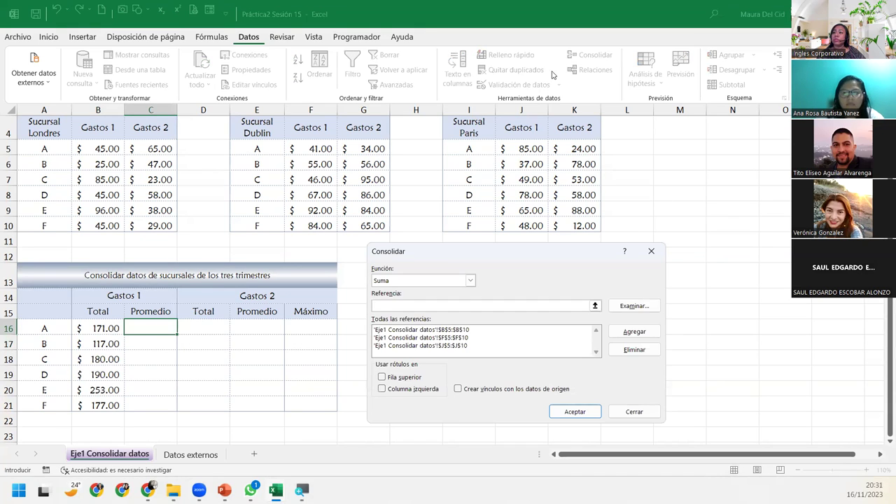
{"action": "left_click", "coordinate": [406, 280]}
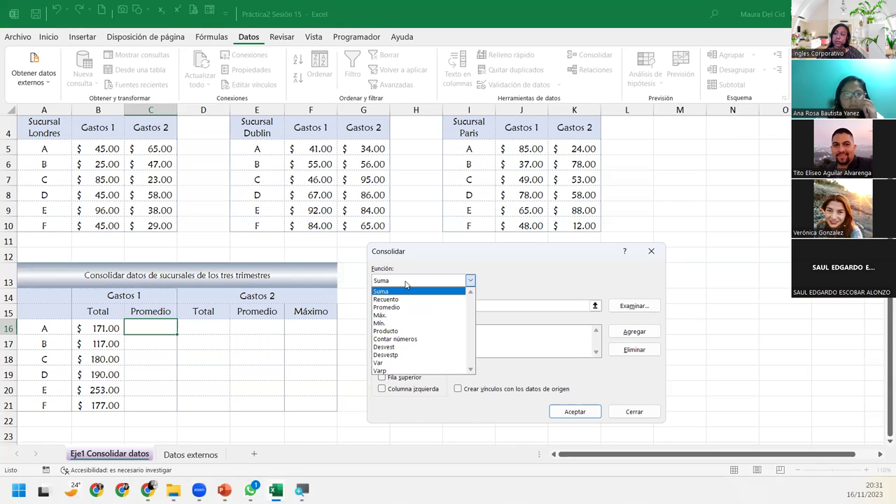
{"action": "left_click", "coordinate": [406, 306]}
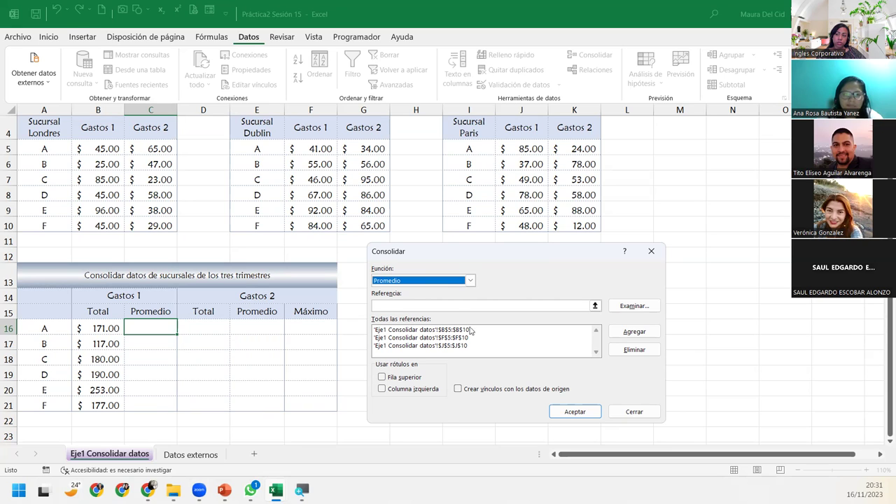
{"action": "left_click", "coordinate": [564, 413]}
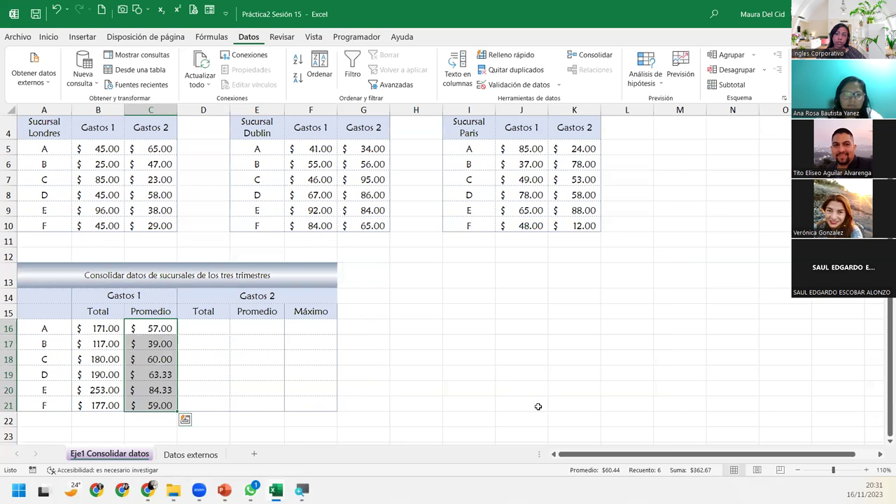
{"action": "left_click", "coordinate": [131, 327]}
{"action": "left_click", "coordinate": [205, 327]}
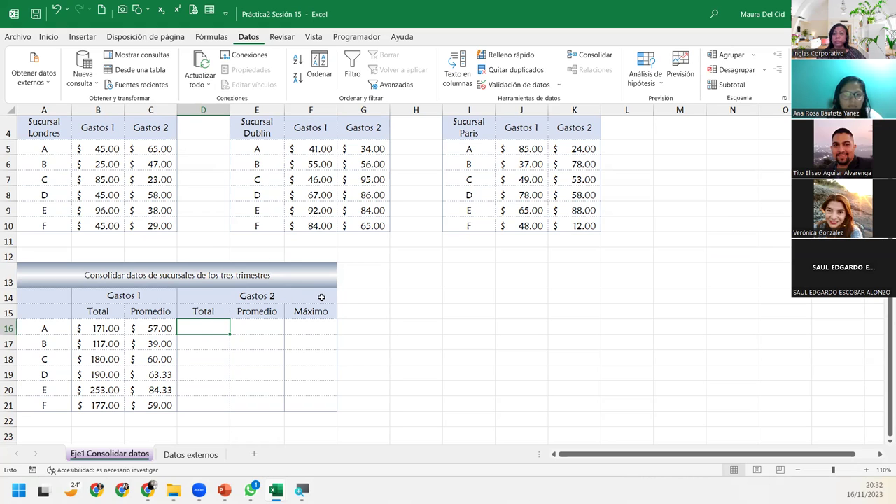
Step: Reopen Consolidar for D16 and remove the Londres, Dublin and Paris Gastos 1 source references
{"action": "left_click", "coordinate": [603, 58]}
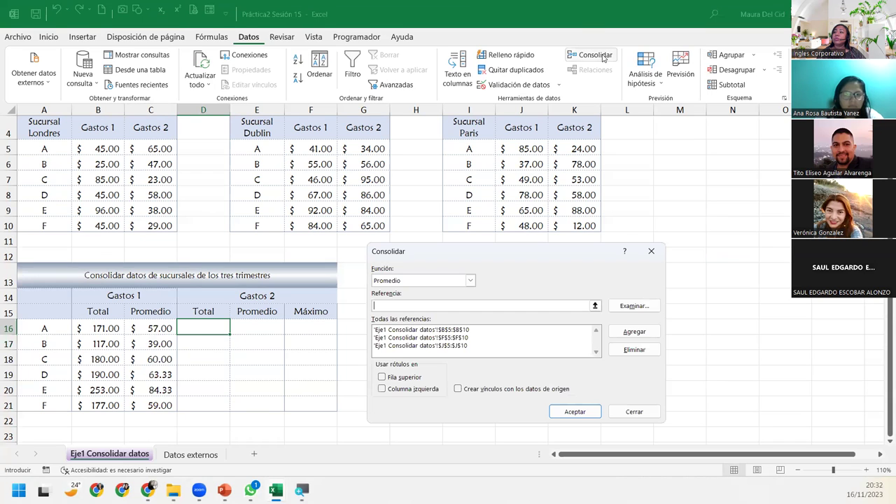
{"action": "left_click_drag", "start_coordinate": [442, 250], "coordinate": [355, 207]}
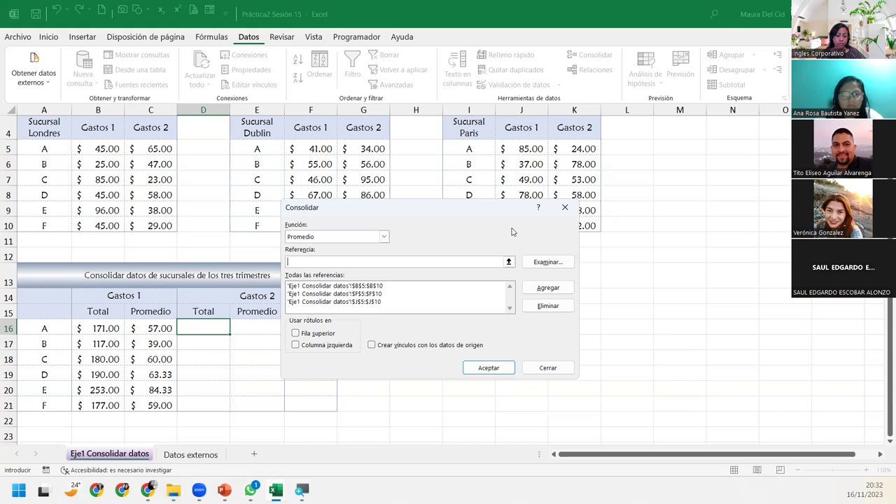
{"action": "left_click", "coordinate": [366, 287]}
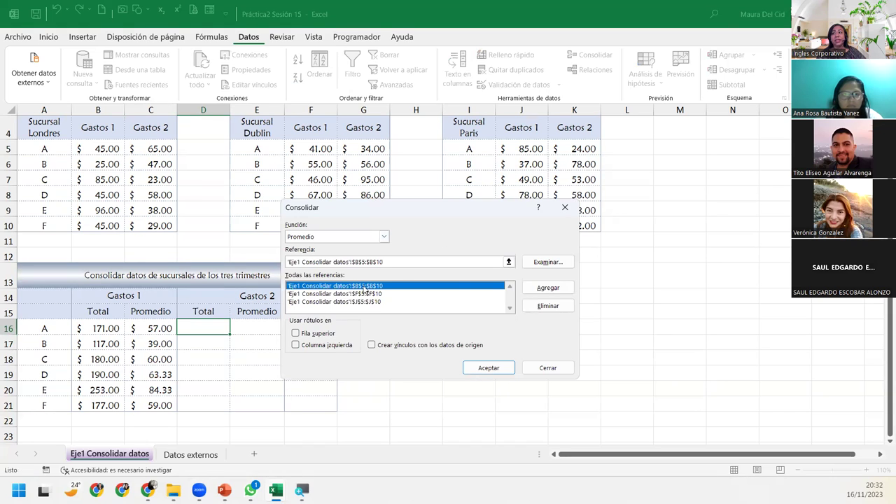
{"action": "left_click", "coordinate": [377, 294]}
{"action": "left_click", "coordinate": [376, 301]}
{"action": "left_click", "coordinate": [378, 295]}
{"action": "left_click", "coordinate": [376, 288]}
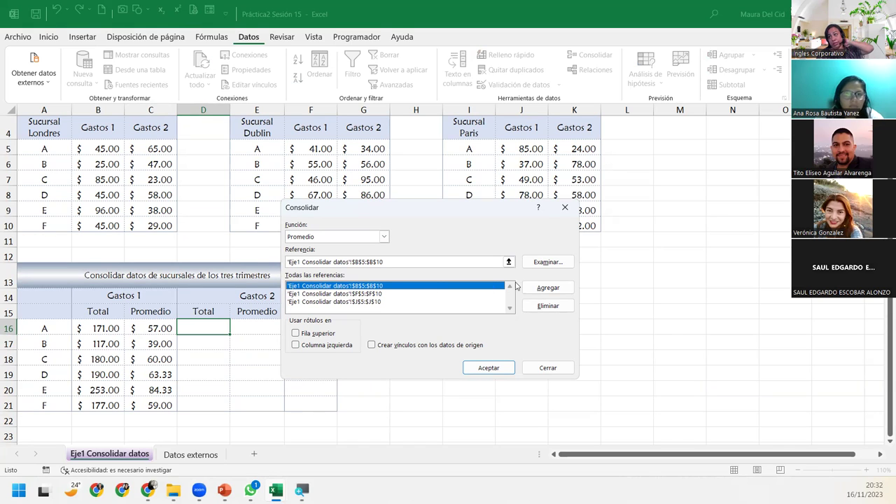
{"action": "left_click", "coordinate": [549, 306]}
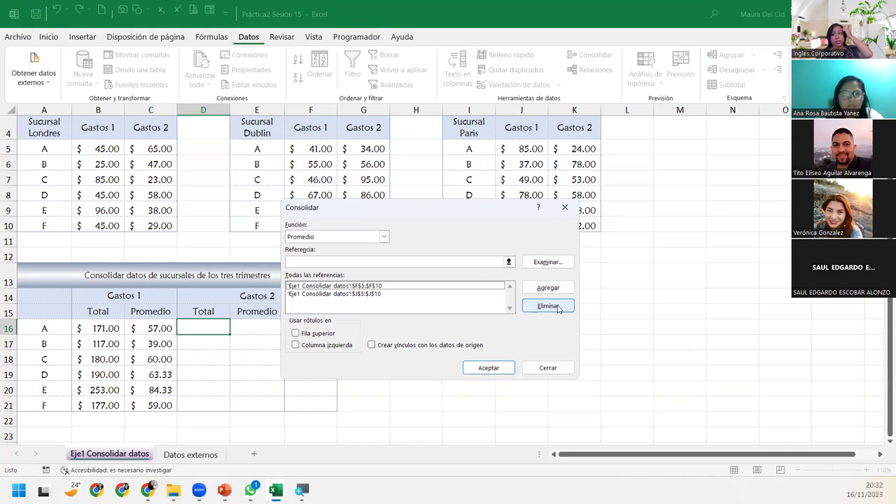
{"action": "left_click", "coordinate": [407, 287]}
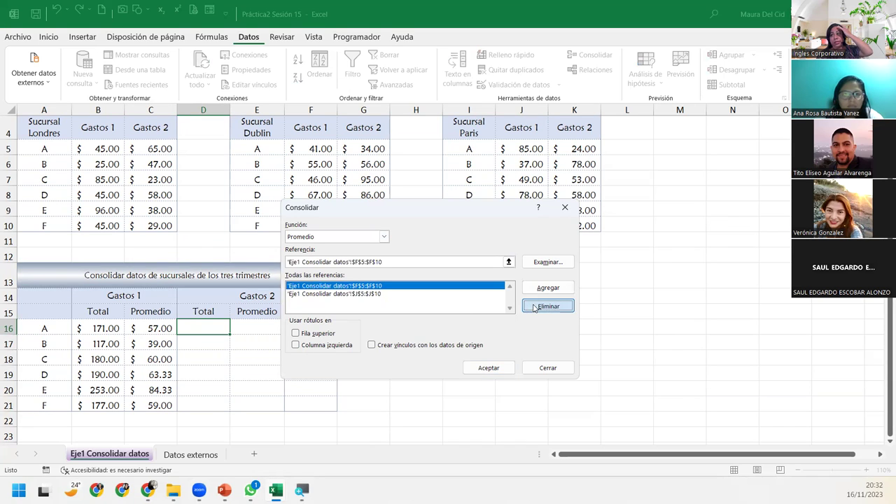
{"action": "left_click", "coordinate": [549, 306]}
{"action": "left_click", "coordinate": [374, 286]}
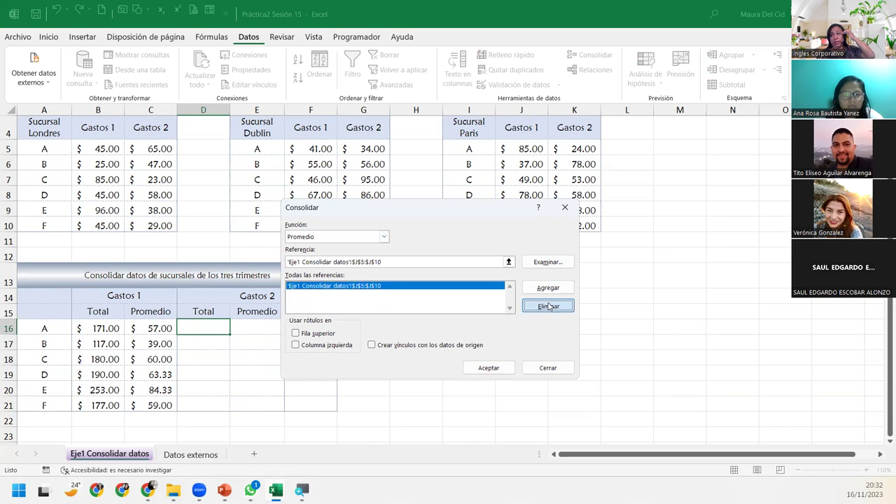
{"action": "left_click", "coordinate": [549, 306]}
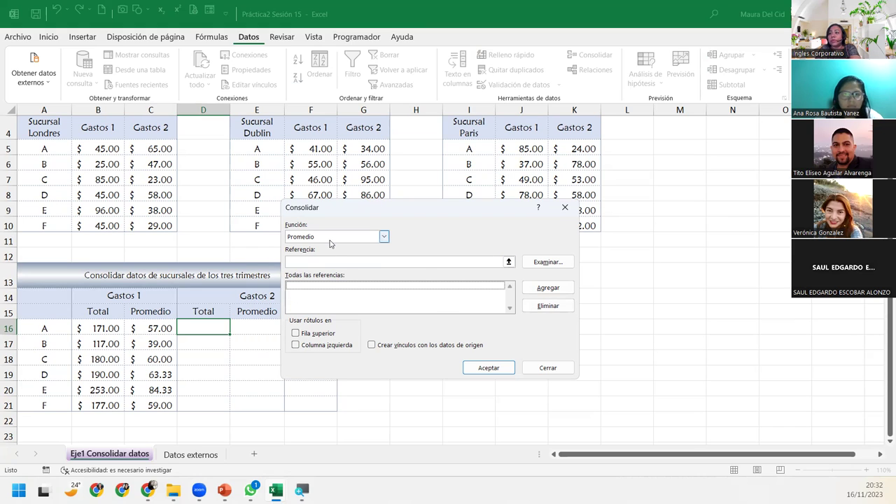
Step: Set the consolidation function back to Suma
{"action": "left_click", "coordinate": [303, 264]}
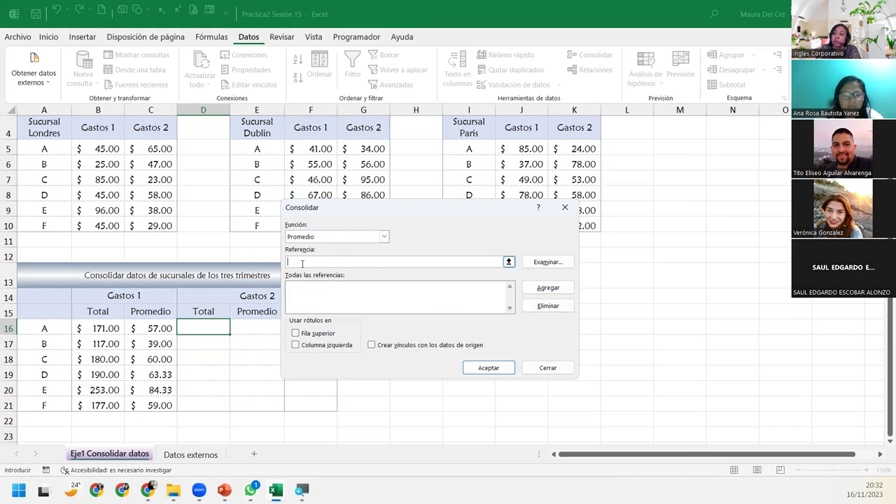
{"action": "left_click", "coordinate": [329, 236]}
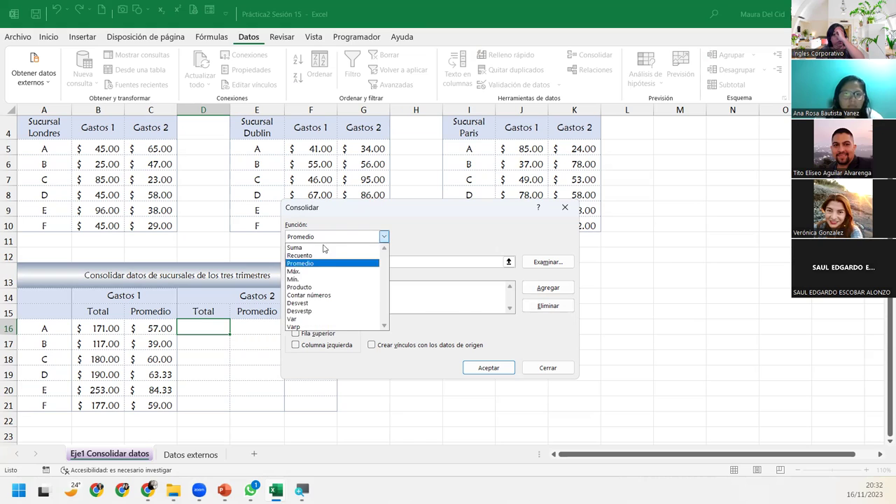
{"action": "left_click", "coordinate": [322, 248]}
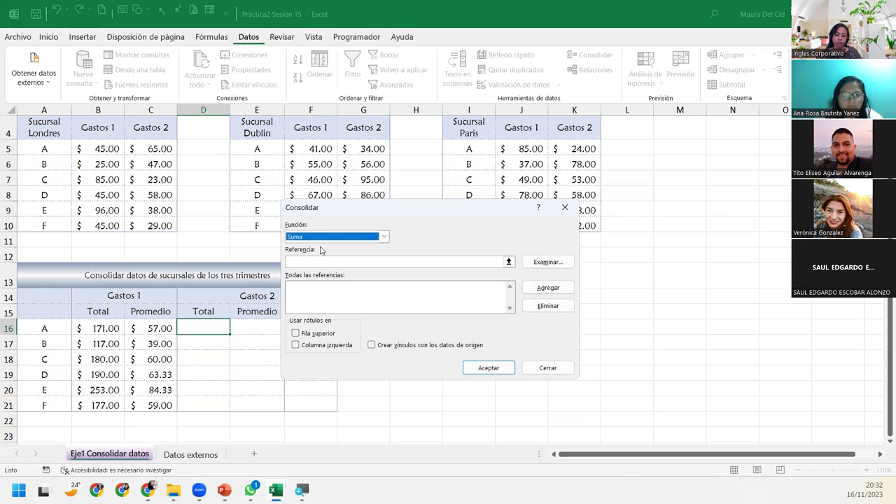
{"action": "left_click", "coordinate": [320, 261]}
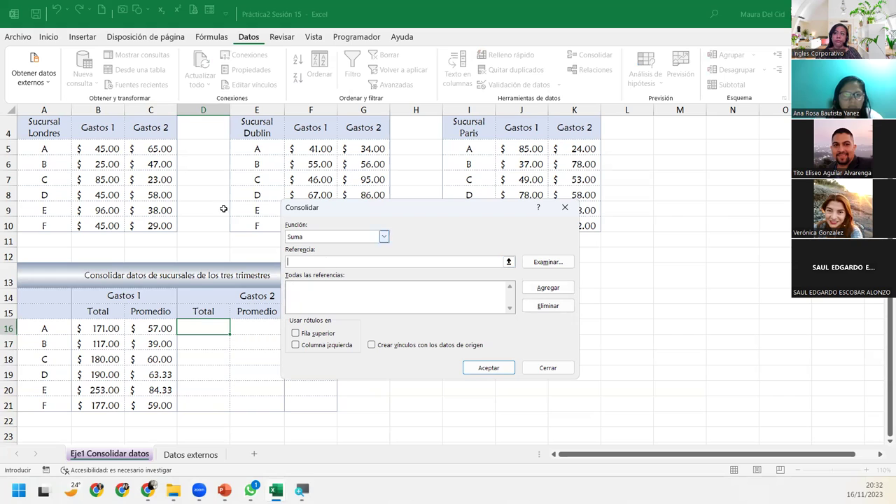
Step: Add the Gastos 2 ranges C5:C10, G5:G10 and K5:K10 as consolidation sources
{"action": "left_click_drag", "start_coordinate": [163, 147], "coordinate": [154, 230]}
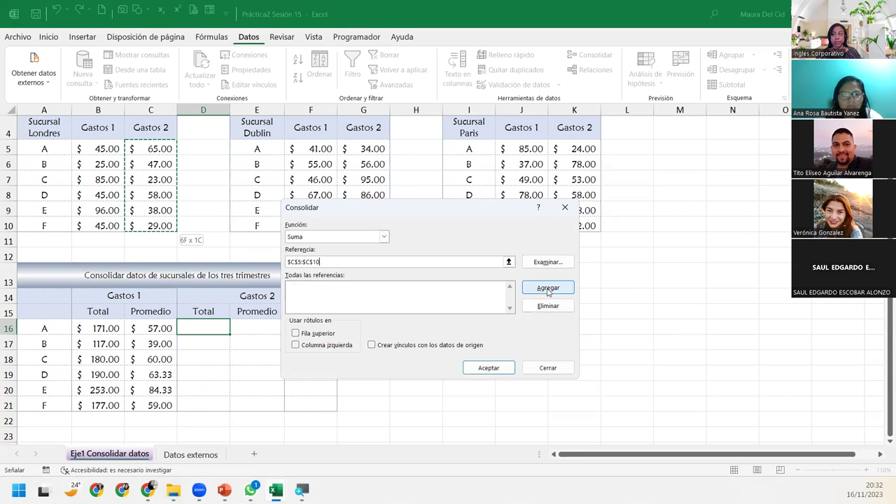
{"action": "left_click", "coordinate": [549, 287]}
{"action": "left_click_drag", "start_coordinate": [367, 147], "coordinate": [367, 224]}
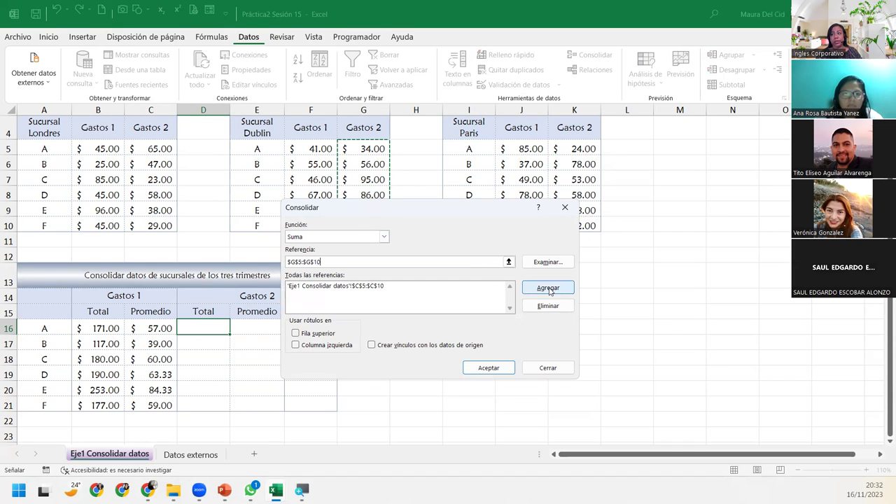
{"action": "left_click", "coordinate": [550, 289]}
{"action": "left_click", "coordinate": [567, 145]}
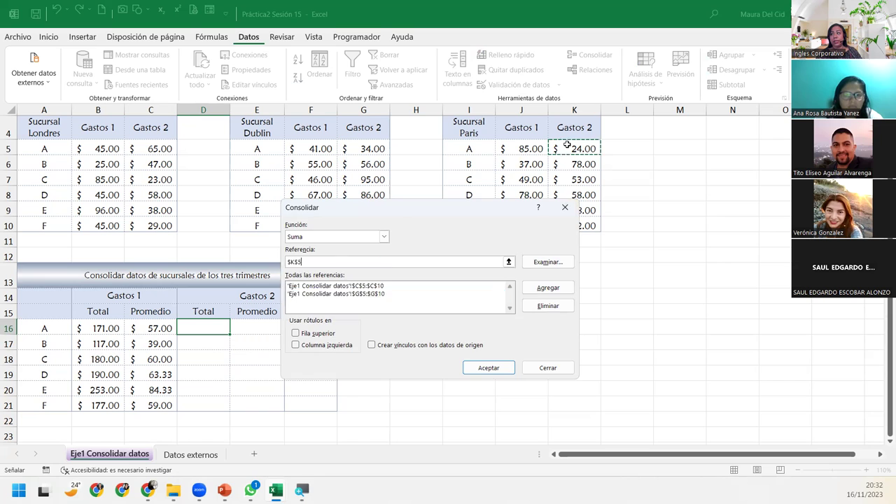
{"action": "left_click_drag", "start_coordinate": [567, 145], "coordinate": [572, 226]}
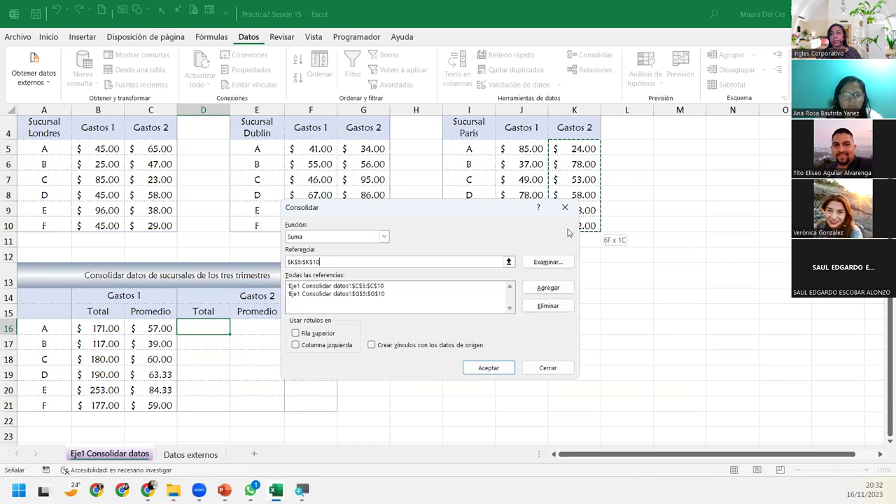
{"action": "left_click", "coordinate": [540, 293]}
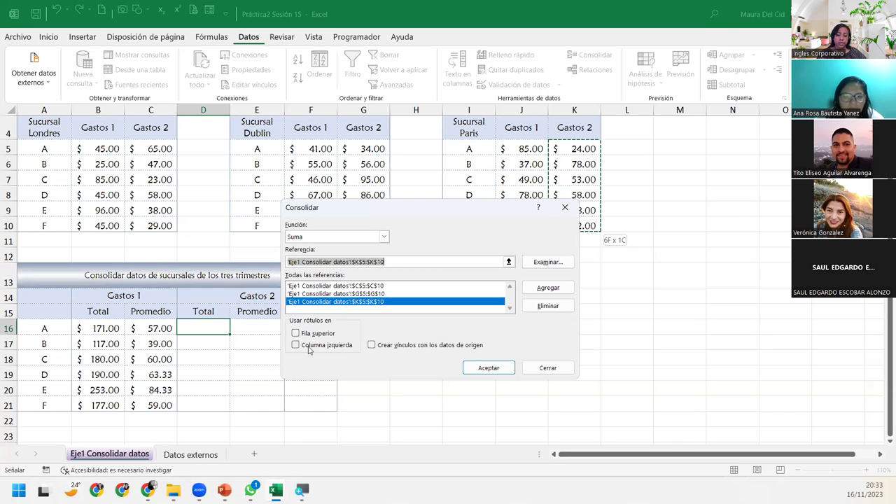
Step: Dismiss the duplicate-reference warning and run the Suma consolidation into the Gastos 2 Total column
{"action": "left_click", "coordinate": [570, 292]}
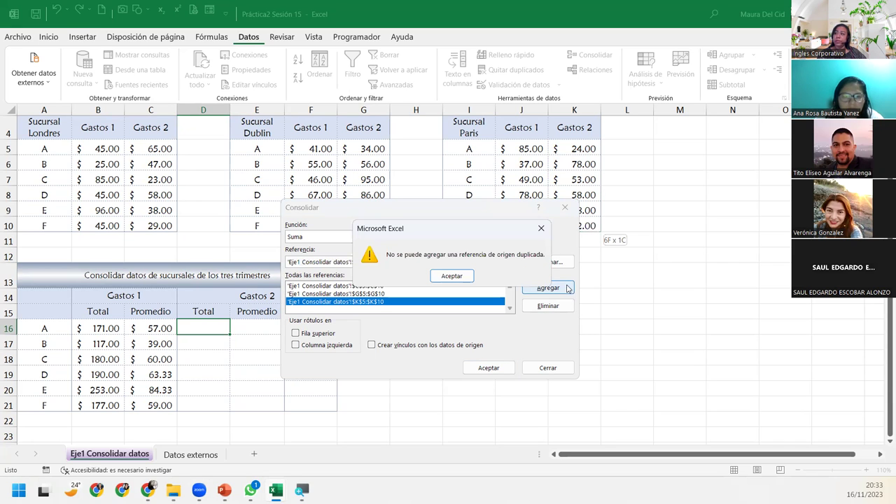
{"action": "left_click", "coordinate": [462, 278]}
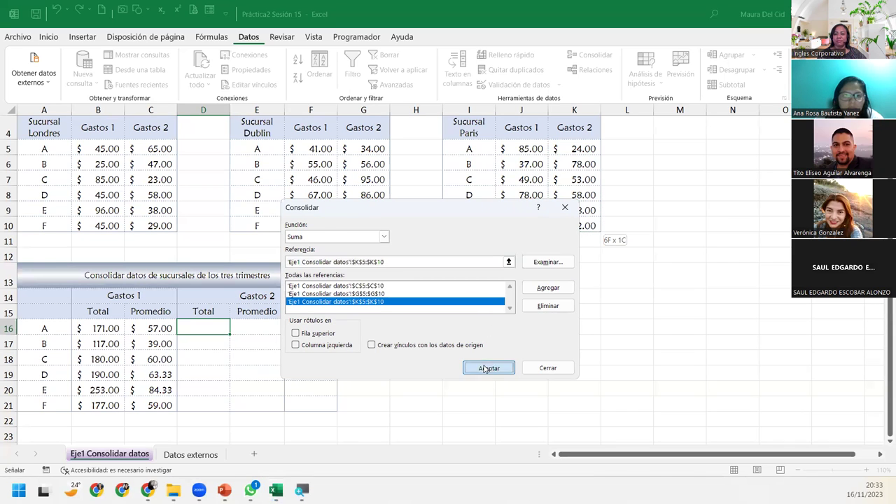
{"action": "left_click", "coordinate": [483, 367]}
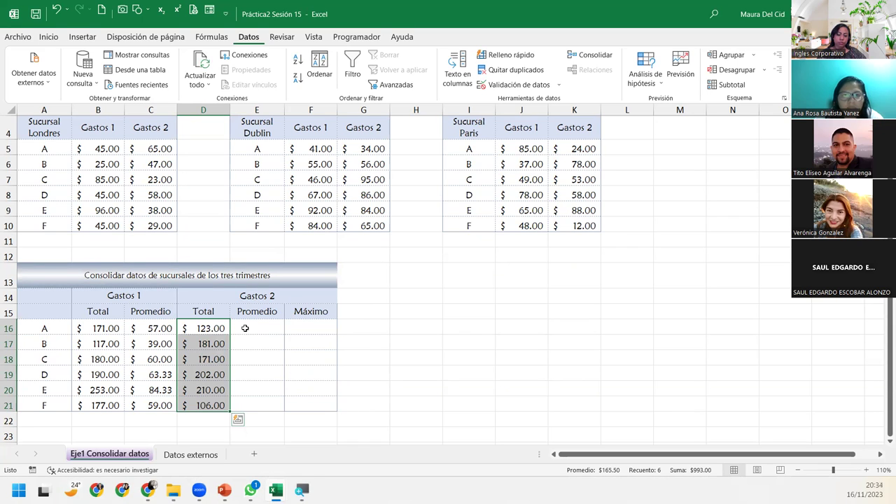
Step: Consolidate Gastos 2 with Promedio into E16:E21, giving averages from $41.00 to $35.33
{"action": "left_click", "coordinate": [246, 328]}
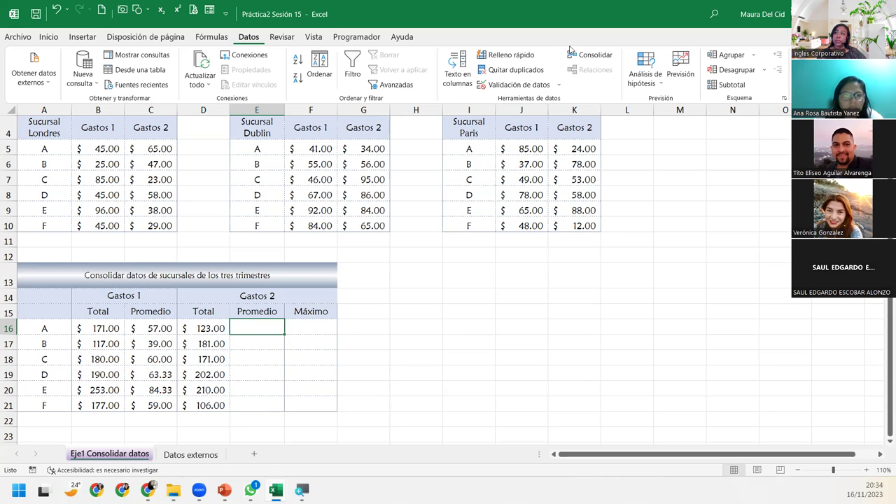
{"action": "left_click", "coordinate": [589, 56]}
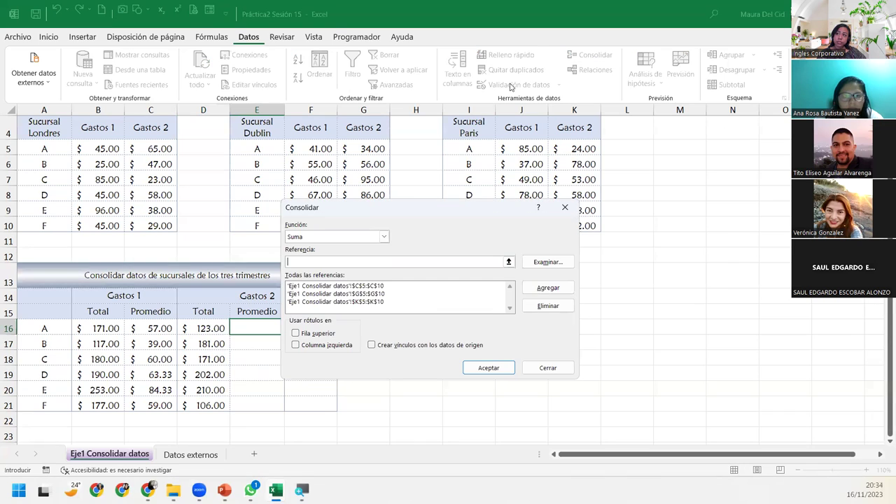
{"action": "left_click", "coordinate": [350, 240]}
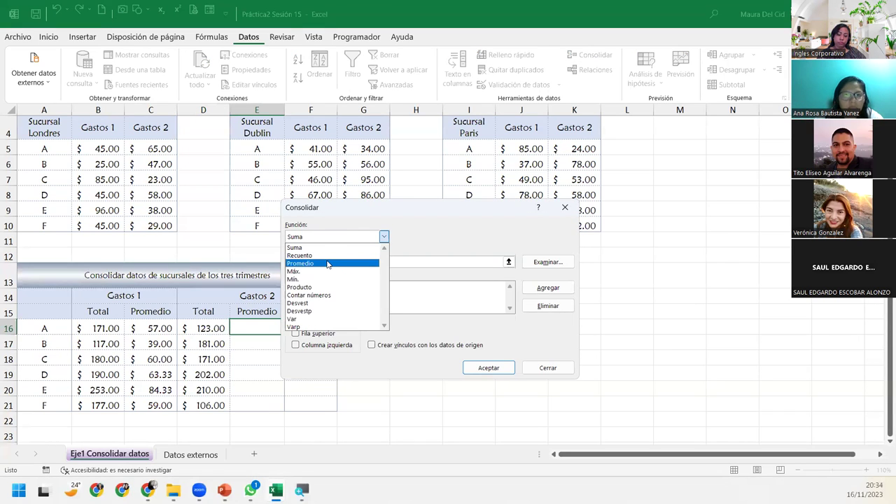
{"action": "left_click", "coordinate": [328, 264]}
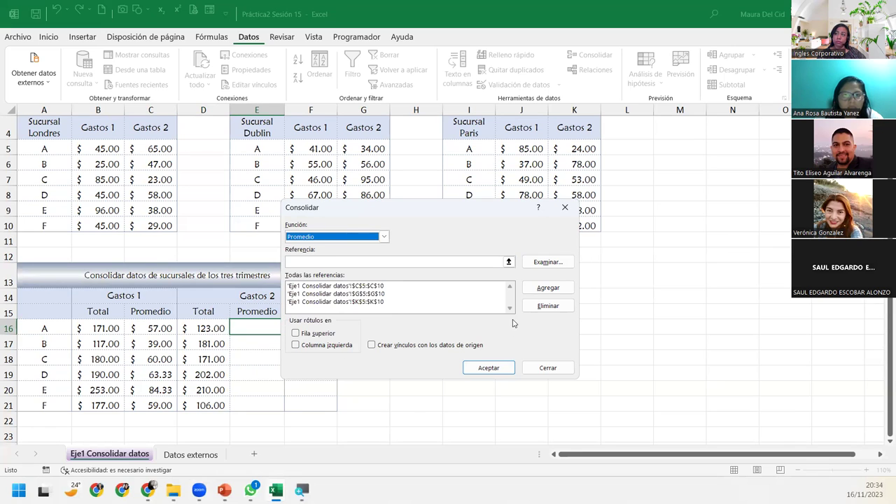
{"action": "left_click", "coordinate": [488, 371]}
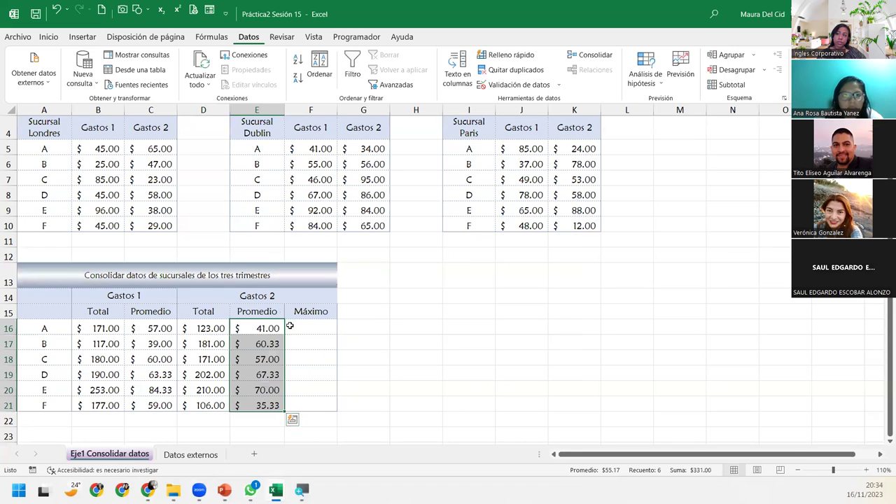
{"action": "left_click", "coordinate": [304, 328]}
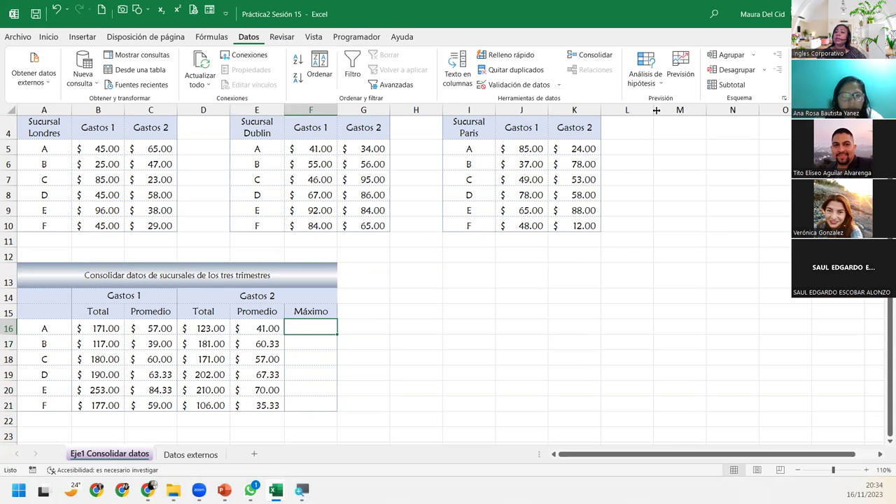
Step: Consolidate Gastos 2 with Máx. into F16:F21, giving maximums 65, 78, 95, 86, 88 and 65
{"action": "left_click", "coordinate": [589, 54]}
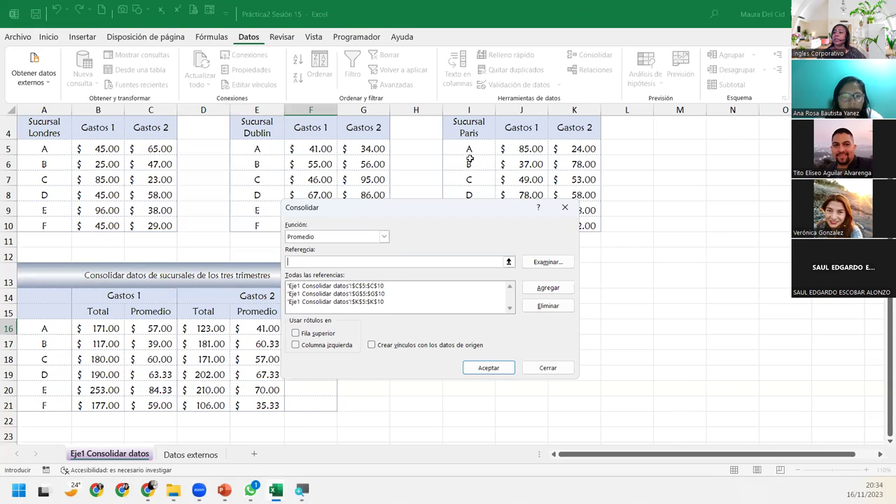
{"action": "left_click", "coordinate": [383, 236]}
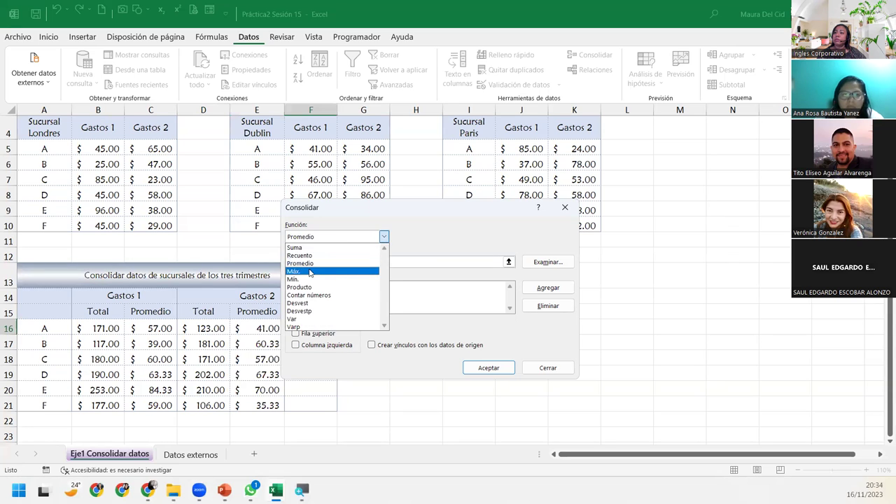
{"action": "left_click", "coordinate": [309, 271]}
{"action": "left_click", "coordinate": [468, 365]}
{"action": "left_click", "coordinate": [375, 332]}
{"action": "left_click", "coordinate": [308, 311]}
{"action": "left_click", "coordinate": [316, 329]}
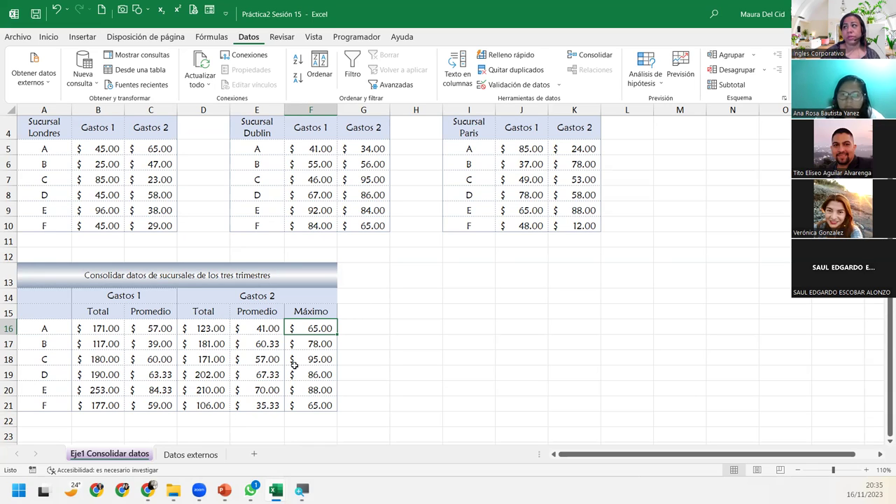
Step: Go to the empty Datos externos sheet, then bring up the Masferrer branch workbook
{"action": "left_click", "coordinate": [185, 457]}
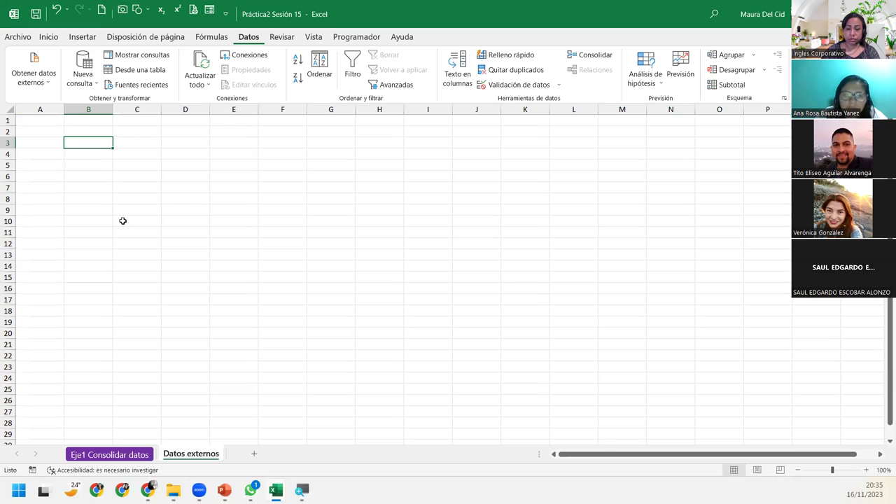
{"action": "left_click", "coordinate": [86, 130]}
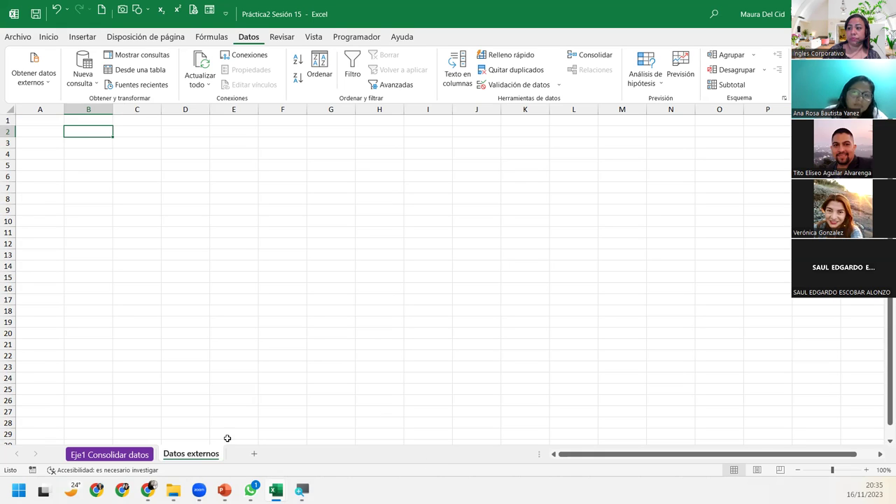
{"action": "left_click", "coordinate": [188, 481]}
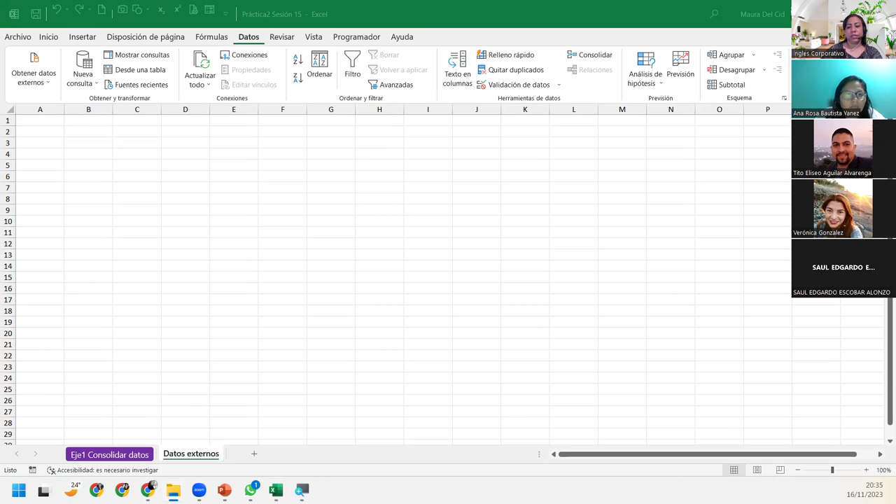
{"action": "left_click", "coordinate": [88, 131]}
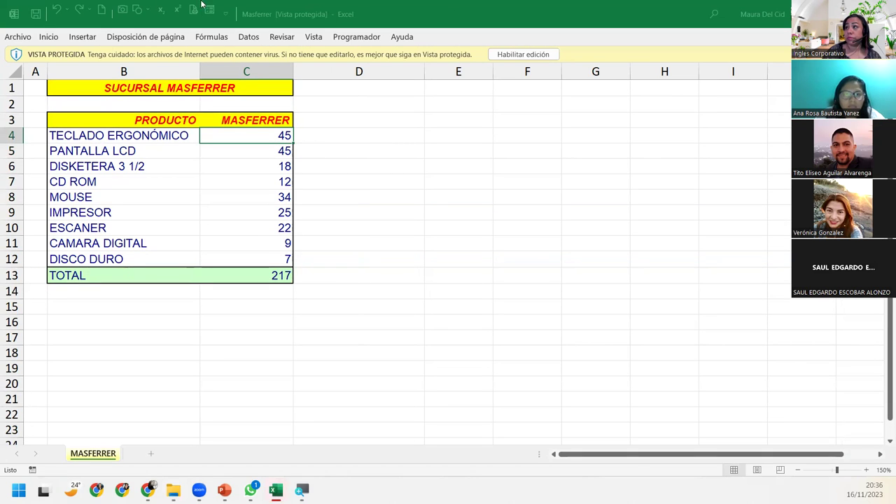
Step: Enable editing in the Masferrer workbook and return to Práctica2 Sesión 15
{"action": "left_click", "coordinate": [527, 54]}
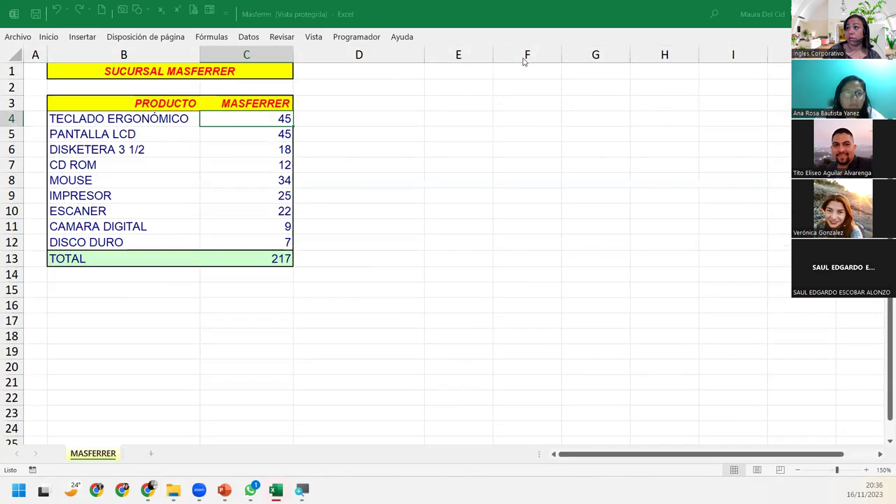
{"action": "mouse_move", "coordinate": [275, 489]}
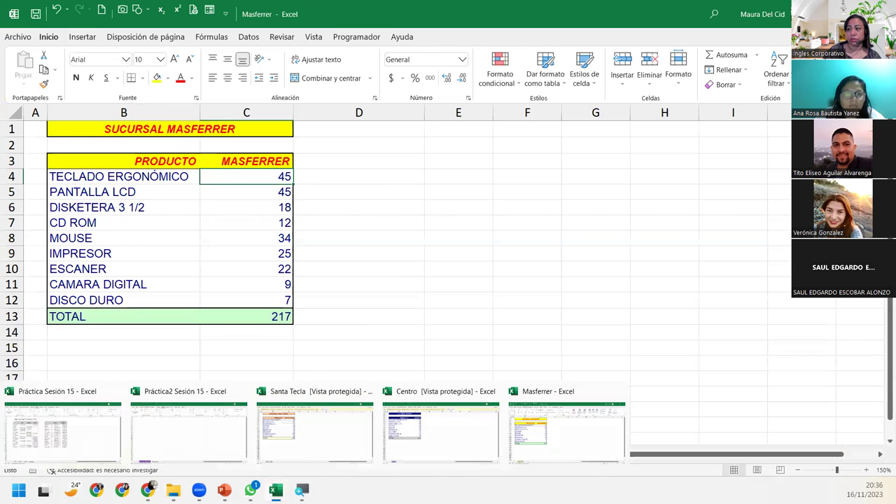
{"action": "left_click", "coordinate": [158, 433]}
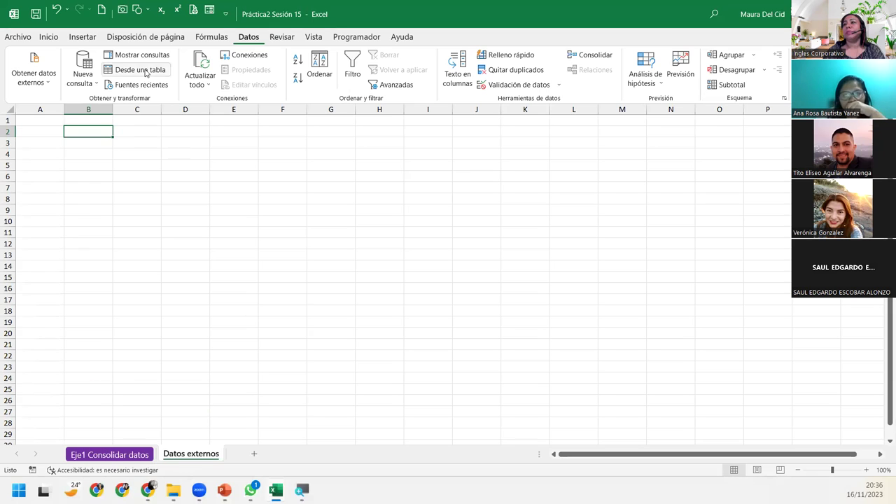
Step: Try picking a Masferrer range in Consolidar, then close the dialog without adding a reference
{"action": "left_click", "coordinate": [594, 55]}
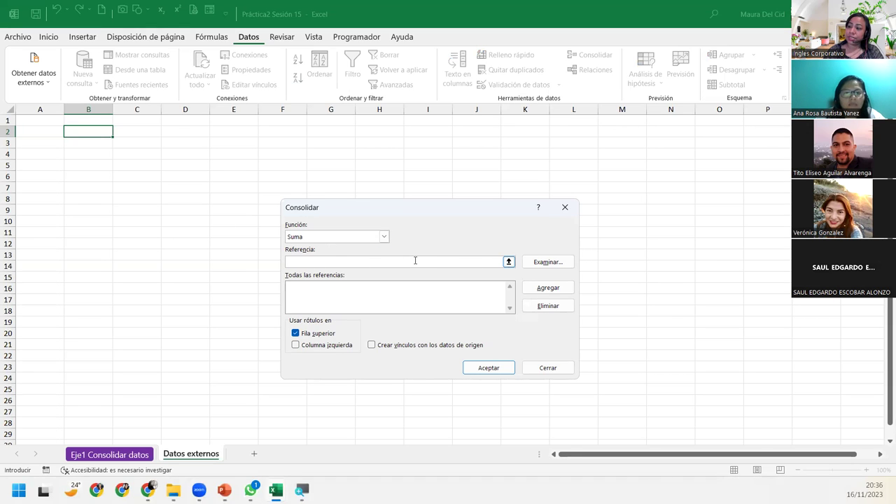
{"action": "mouse_move", "coordinate": [275, 491]}
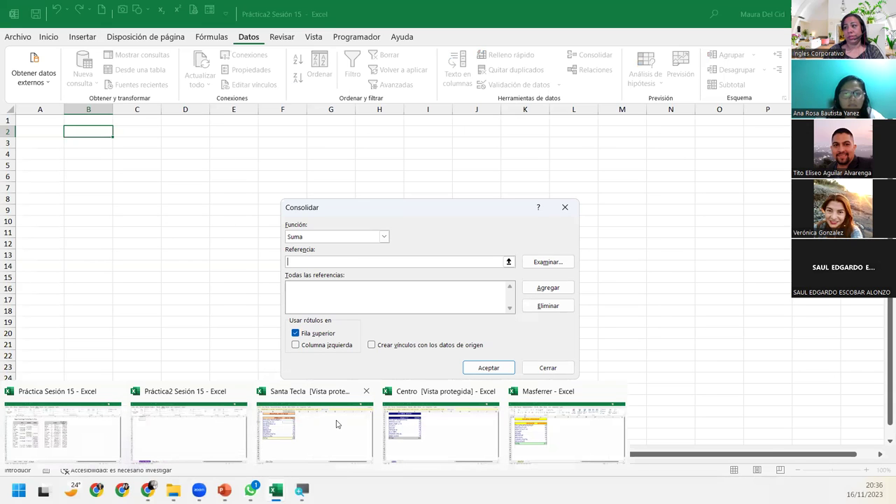
{"action": "left_click", "coordinate": [337, 420]}
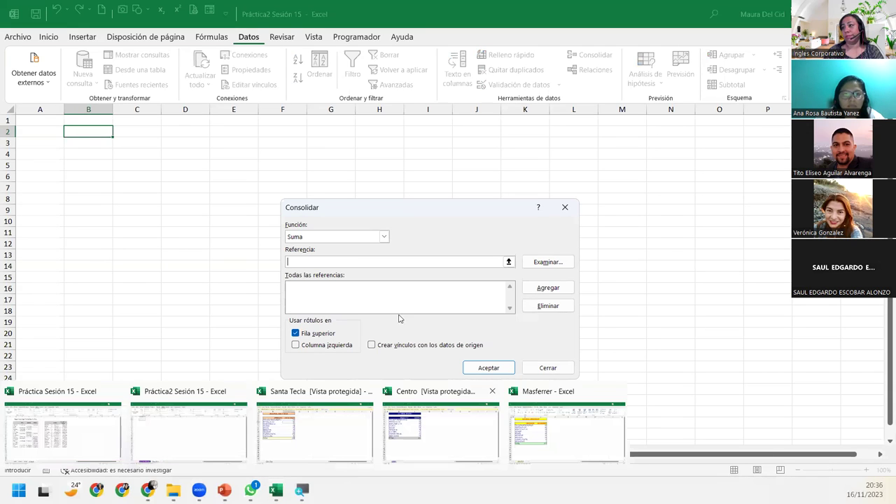
{"action": "left_click", "coordinate": [546, 262]}
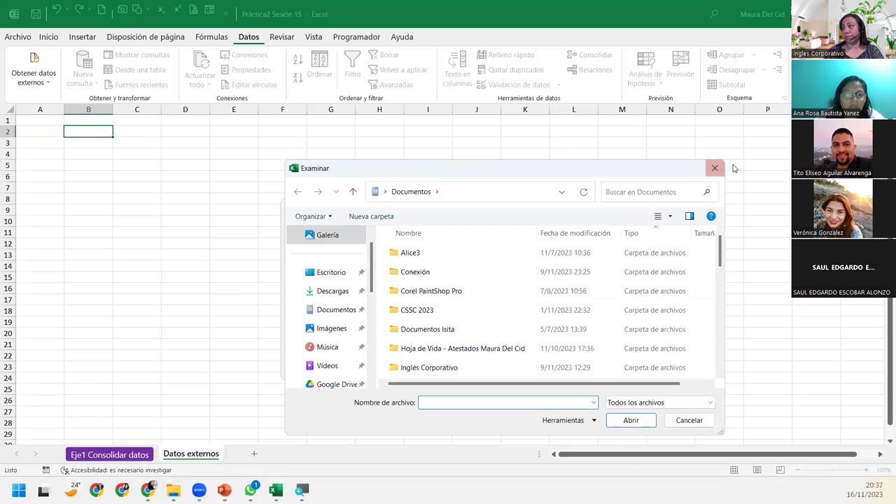
{"action": "left_click", "coordinate": [716, 169]}
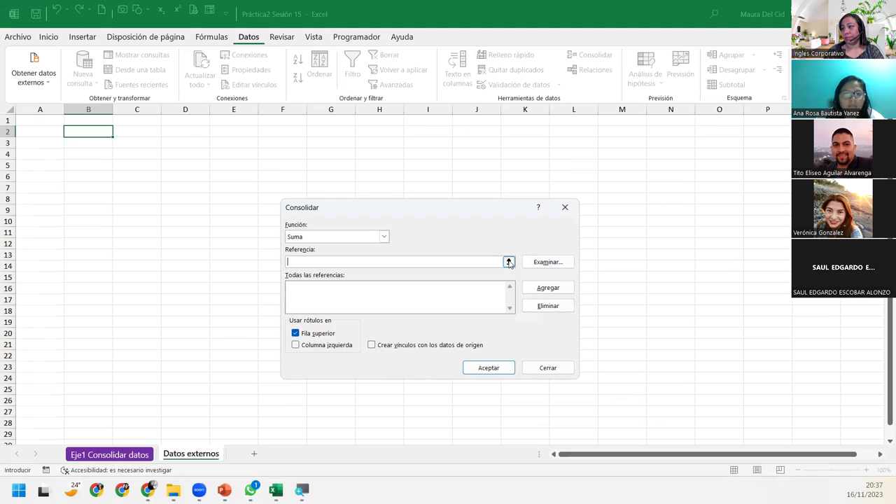
{"action": "left_click", "coordinate": [508, 261]}
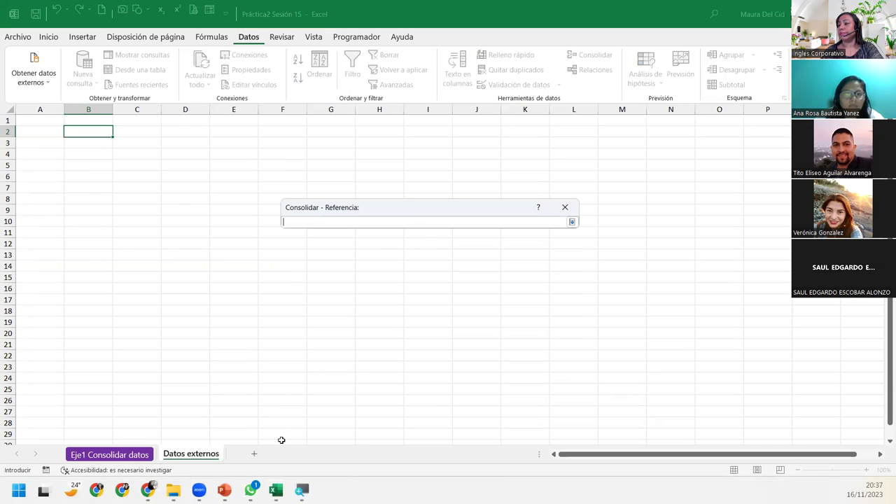
{"action": "mouse_move", "coordinate": [275, 489]}
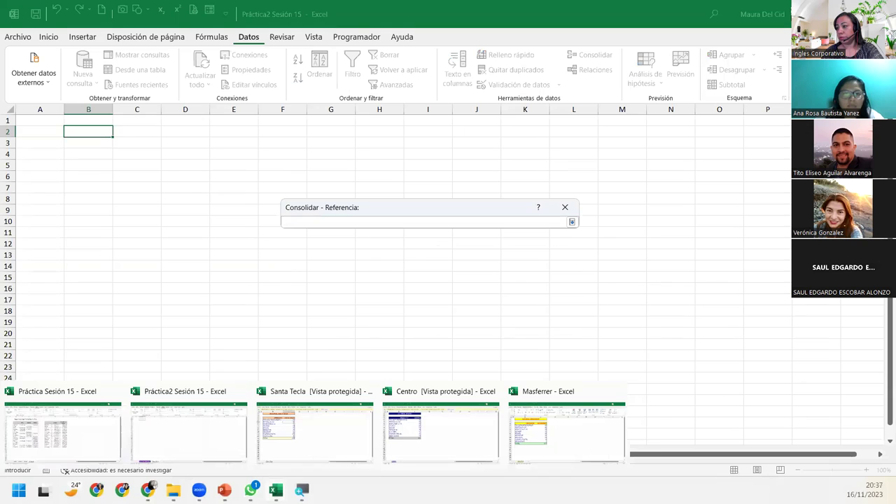
{"action": "left_click", "coordinate": [284, 486]}
{"action": "left_click", "coordinate": [302, 437]}
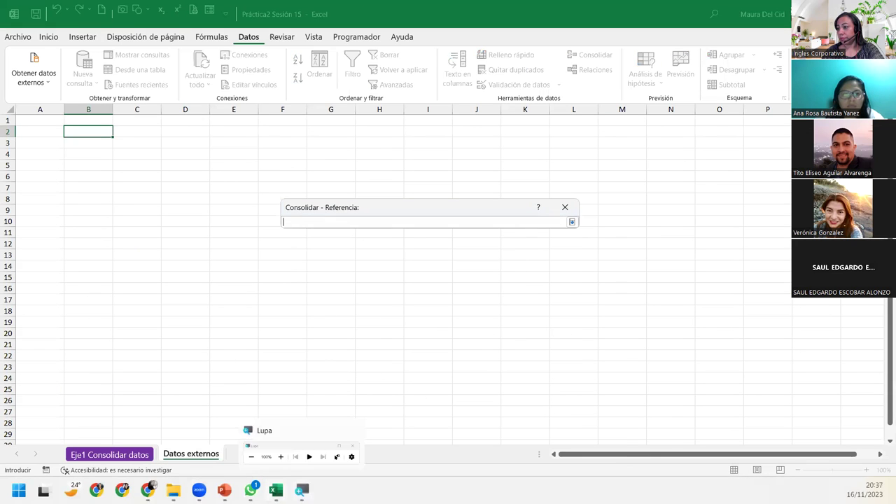
{"action": "left_click", "coordinate": [302, 489]}
{"action": "left_click", "coordinate": [393, 438]}
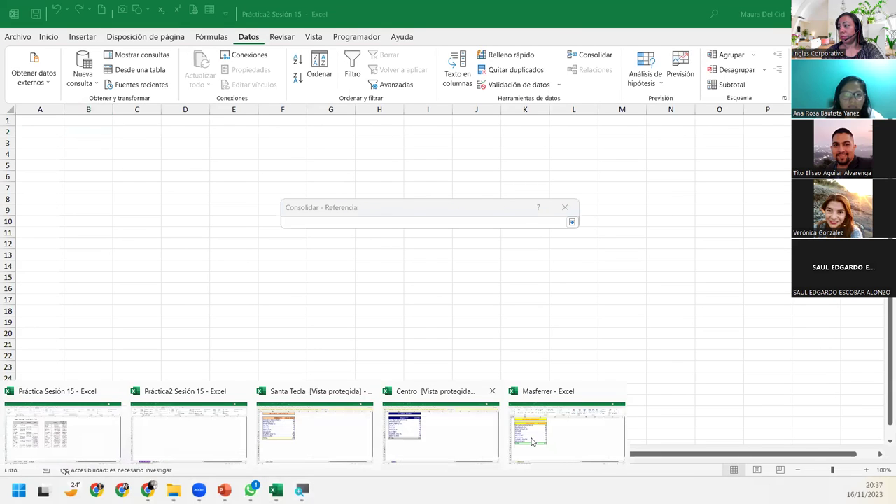
{"action": "left_click", "coordinate": [532, 438]}
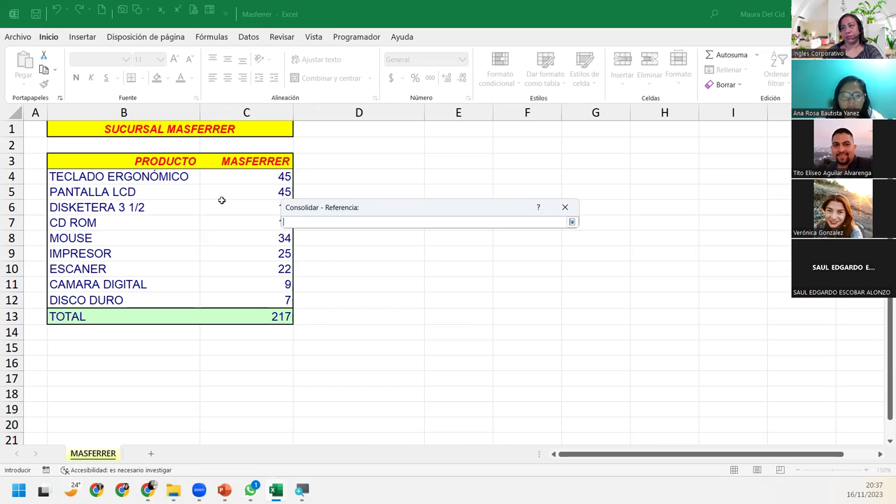
{"action": "left_click", "coordinate": [565, 208]}
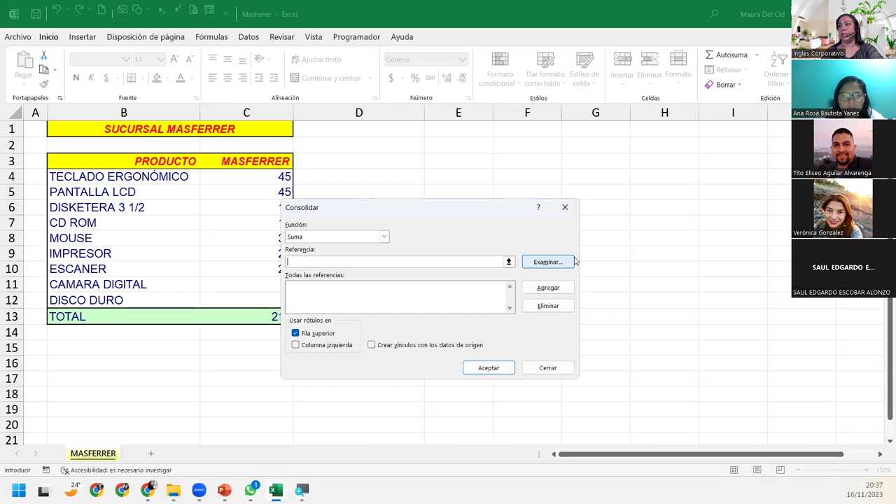
{"action": "left_click", "coordinate": [565, 207]}
{"action": "mouse_move", "coordinate": [275, 490]}
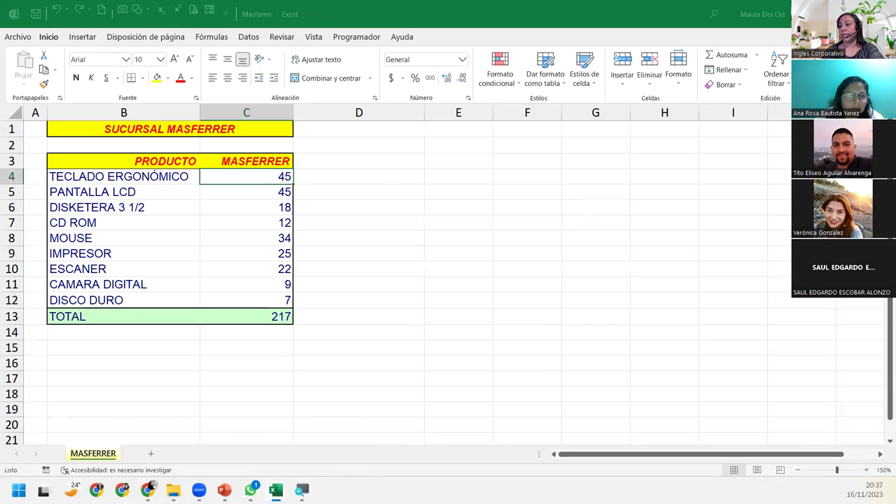
Step: Enable editing in the Centro and Santa Tecla workbooks, then return to Práctica2 Sesión 15
{"action": "left_click", "coordinate": [408, 420]}
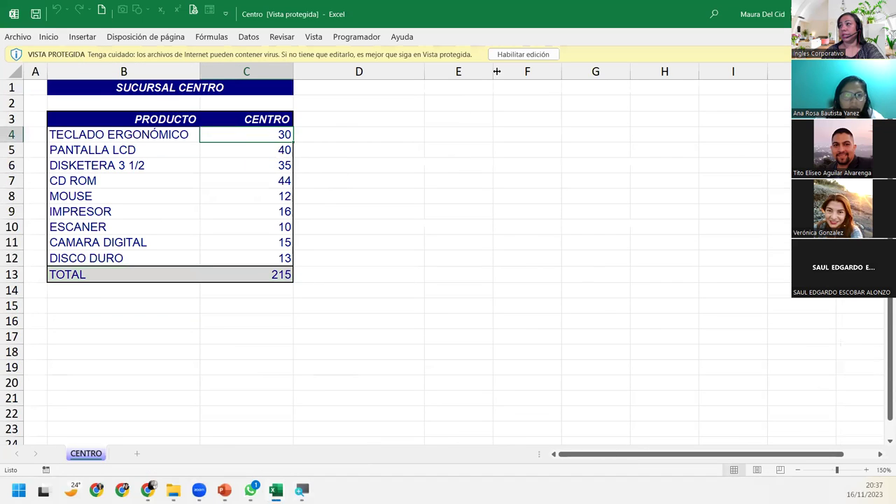
{"action": "left_click", "coordinate": [518, 56]}
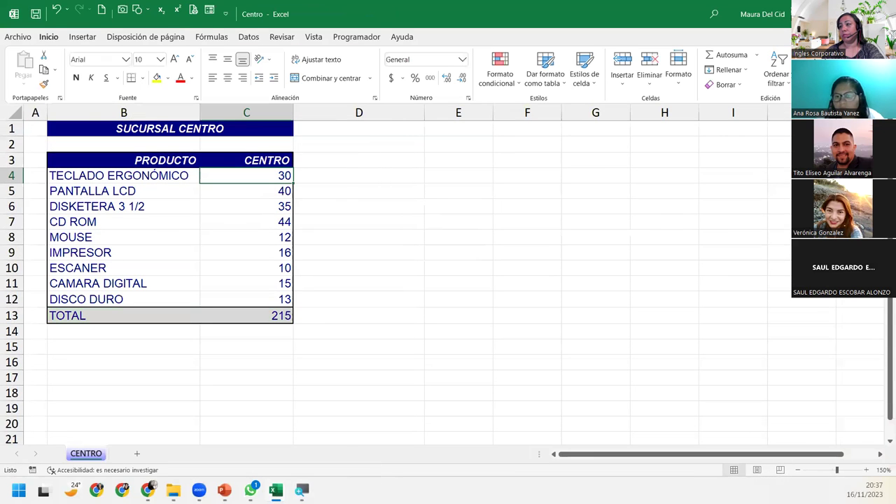
{"action": "mouse_move", "coordinate": [275, 490]}
{"action": "left_click", "coordinate": [313, 430]}
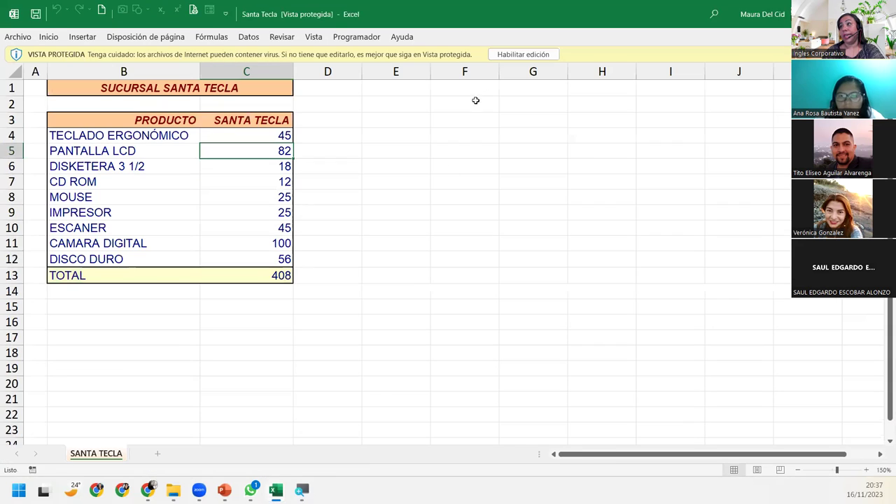
{"action": "left_click", "coordinate": [525, 54]}
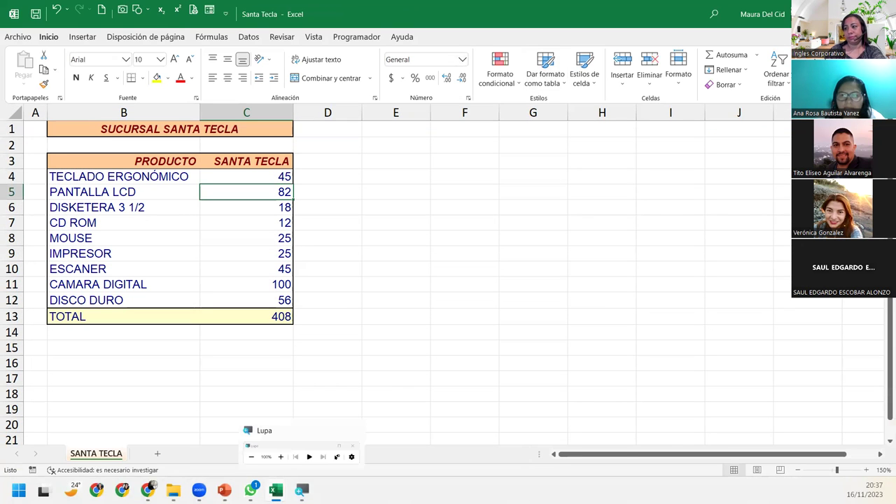
{"action": "left_click", "coordinate": [226, 445]}
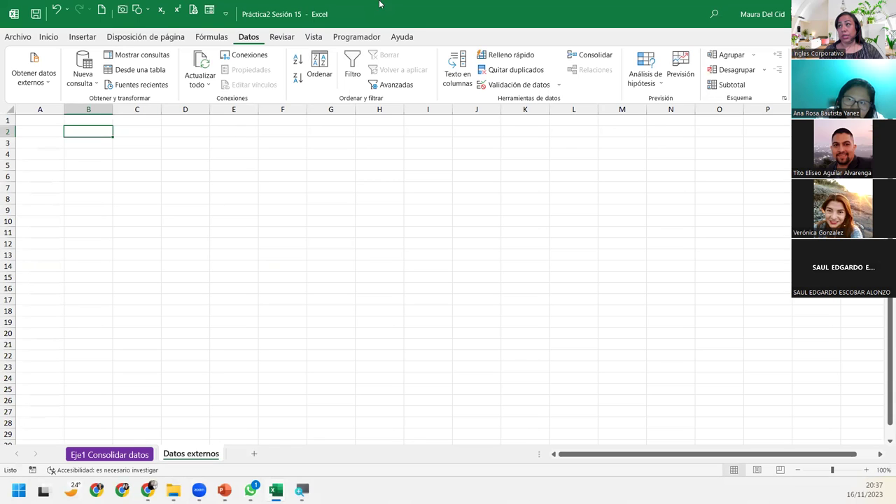
Step: Add Santa Tecla's B3:C13 as the first Suma consolidation source and clear the Referencia box
{"action": "left_click", "coordinate": [587, 56]}
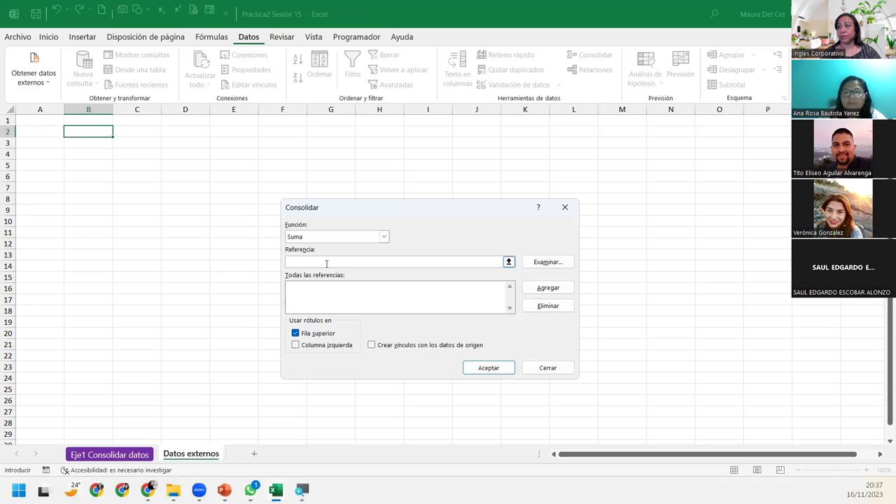
{"action": "mouse_move", "coordinate": [276, 490]}
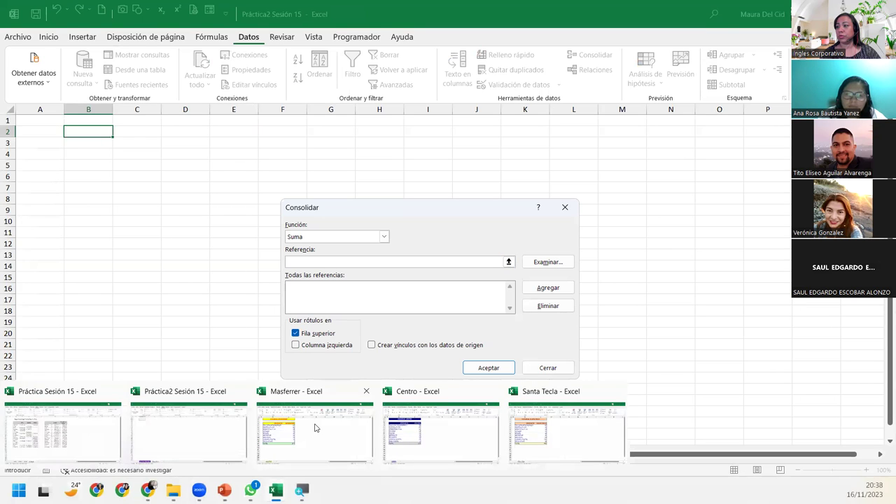
{"action": "left_click", "coordinate": [569, 426]}
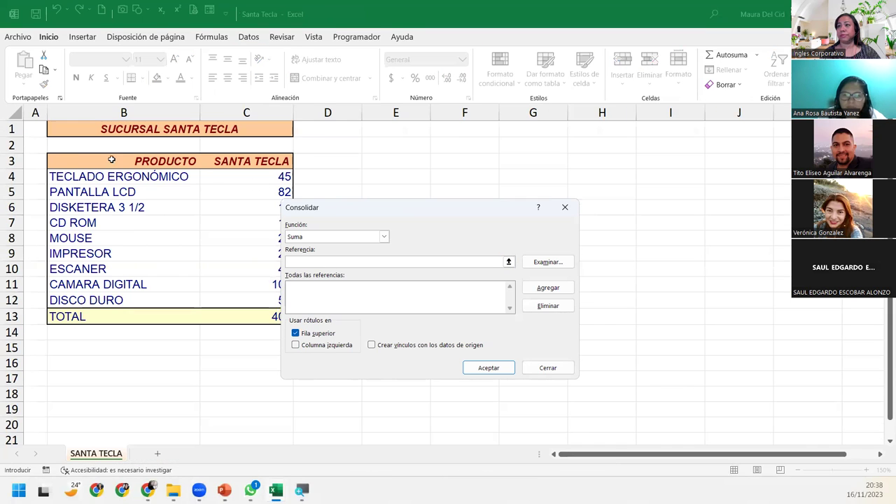
{"action": "left_click_drag", "start_coordinate": [49, 156], "coordinate": [264, 301]}
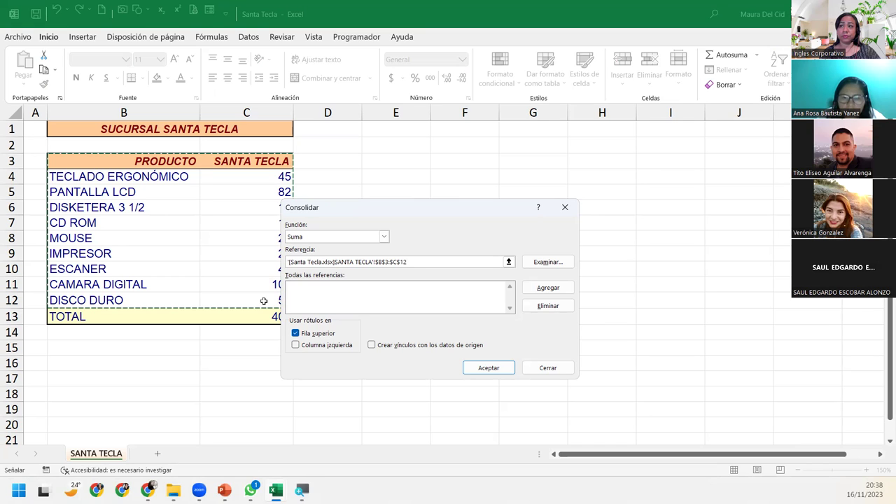
{"action": "left_click_drag", "start_coordinate": [69, 175], "coordinate": [255, 317]}
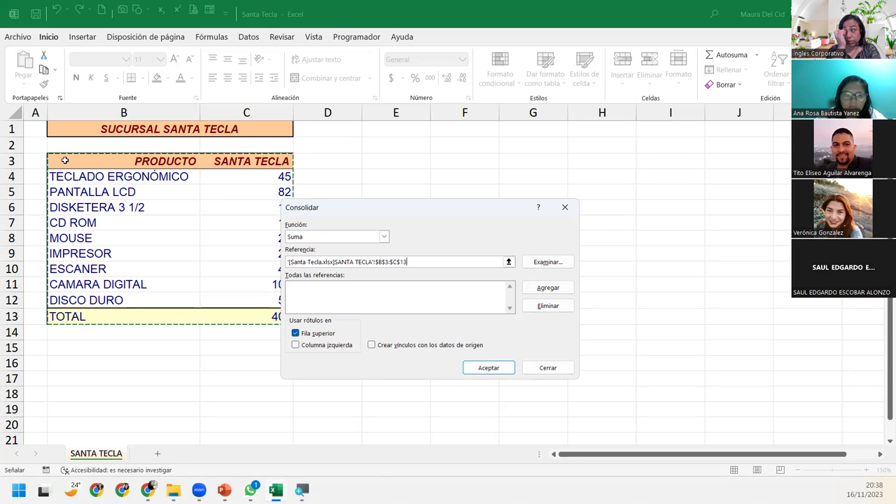
{"action": "left_click", "coordinate": [547, 287]}
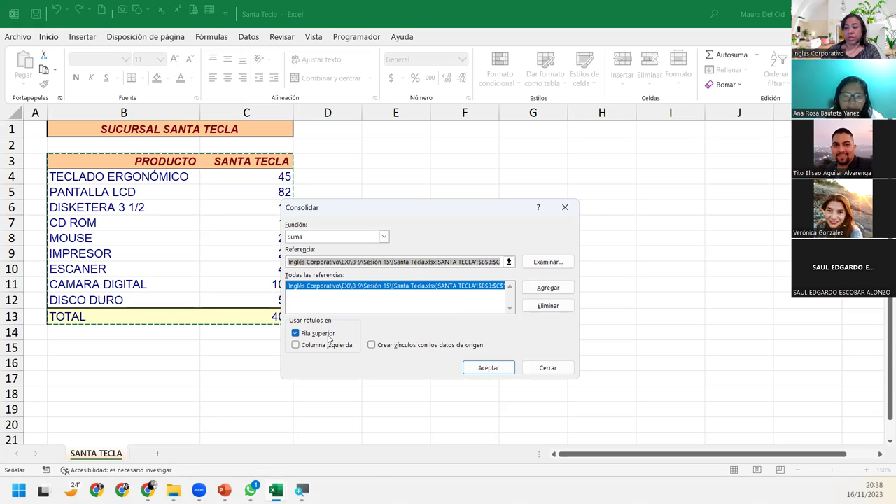
{"action": "key", "text": "BackSpace"}
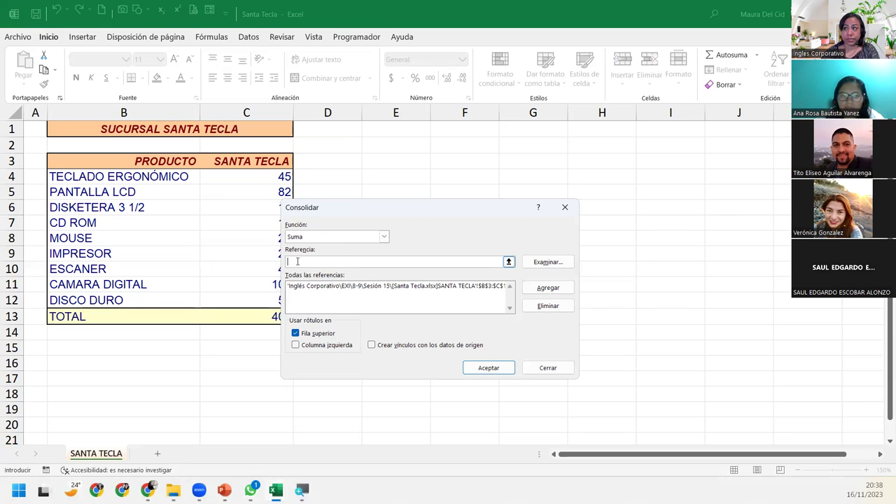
Step: Add the Centro table B3:C13 as a consolidation source
{"action": "mouse_move", "coordinate": [275, 490]}
{"action": "left_click", "coordinate": [396, 423]}
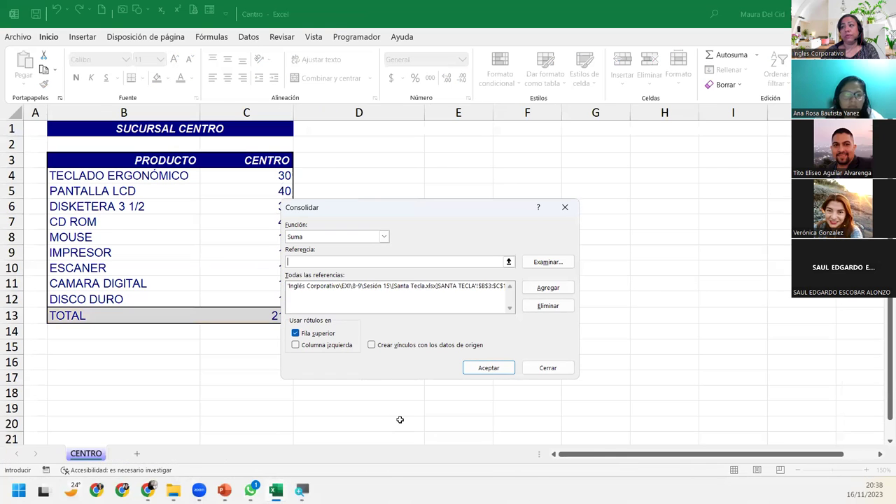
{"action": "left_click_drag", "start_coordinate": [92, 164], "coordinate": [249, 317]}
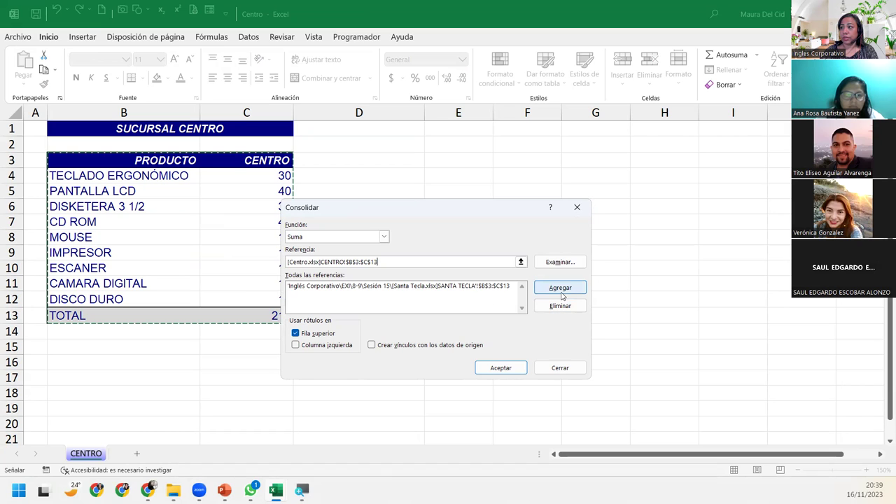
{"action": "left_click", "coordinate": [562, 297]}
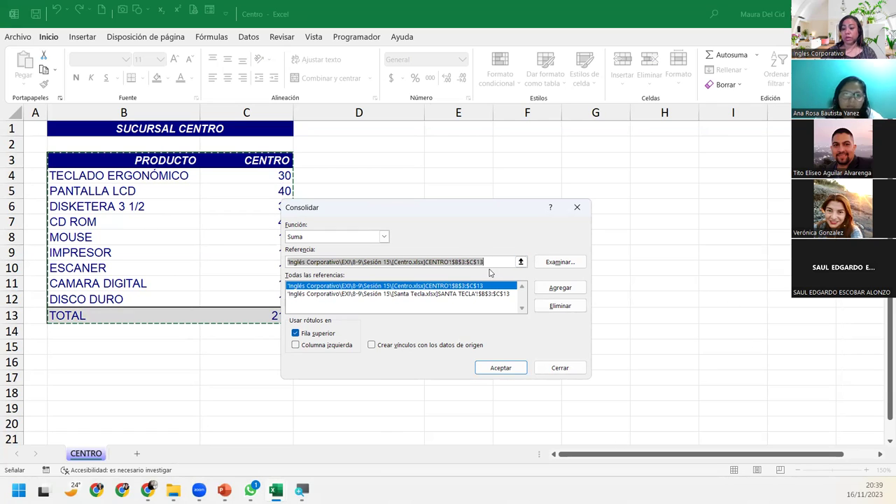
{"action": "key", "text": "Delete"}
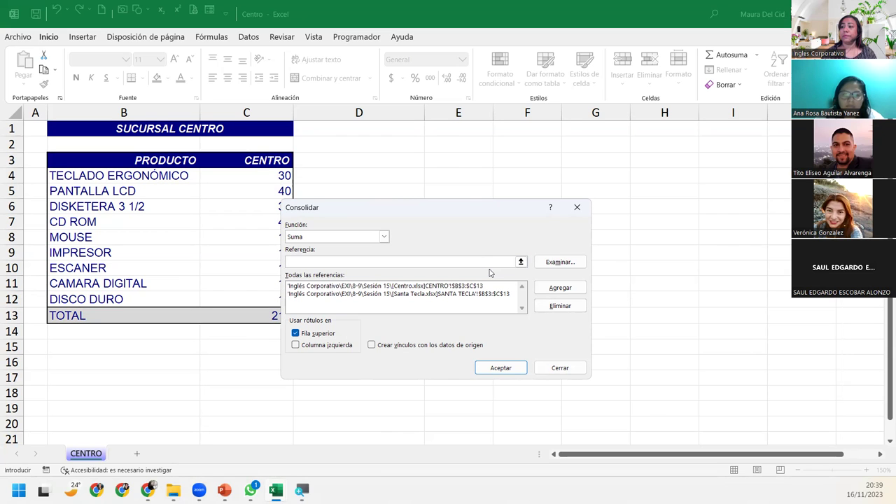
Step: Add the Masferrer B3:C13 range, tick Columna izquierda, and run the consolidation
{"action": "left_click", "coordinate": [275, 446]}
{"action": "mouse_move", "coordinate": [91, 161]}
{"action": "left_mouse_down"}
{"action": "mouse_move", "coordinate": [229, 189]}
{"action": "mouse_move", "coordinate": [280, 315]}
{"action": "left_mouse_up"}
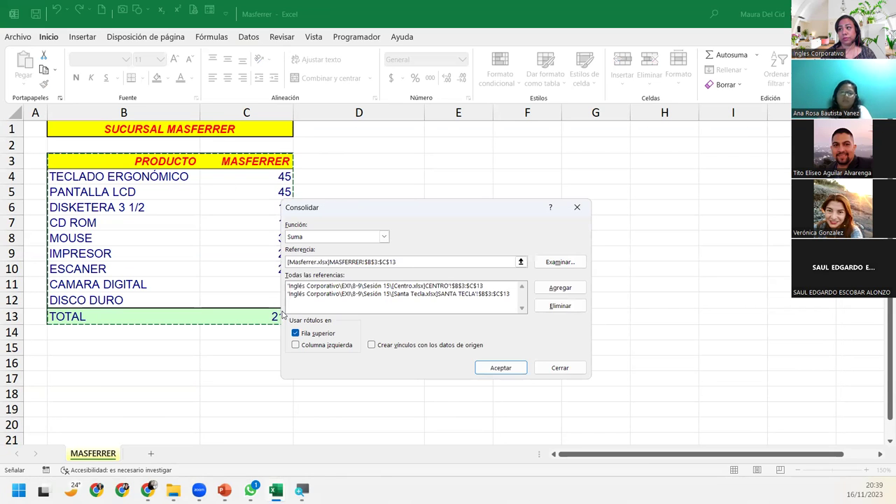
{"action": "left_click", "coordinate": [554, 287]}
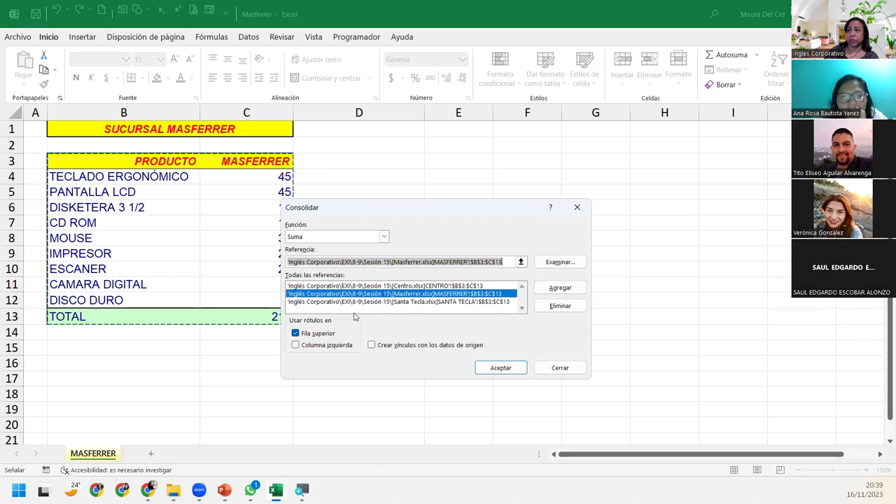
{"action": "left_click", "coordinate": [295, 346]}
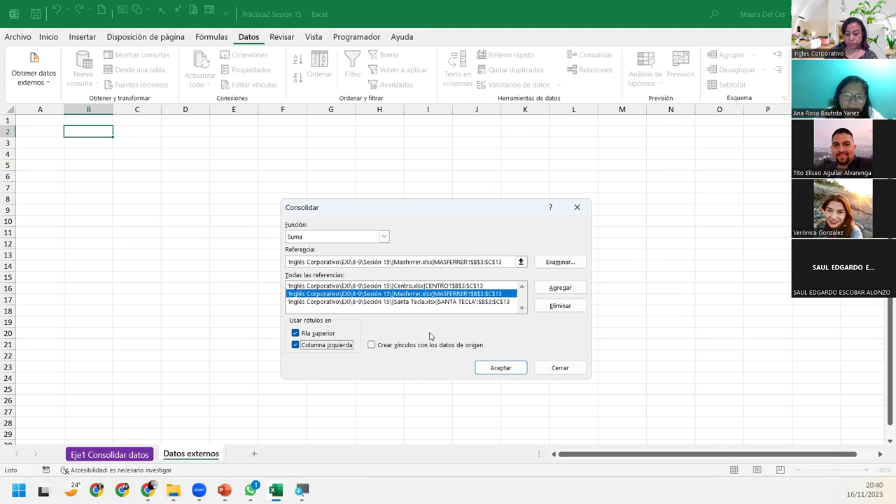
{"action": "left_click", "coordinate": [491, 369]}
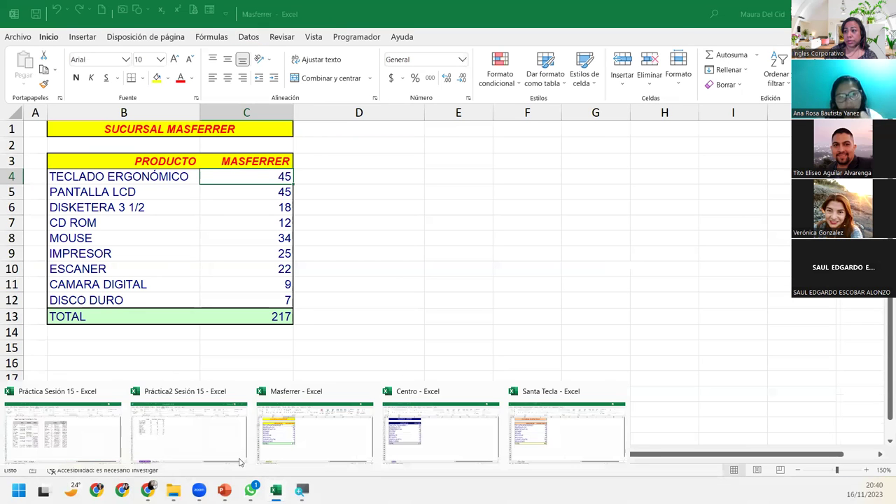
Step: Back in Práctica2 Sesión 15, widen column B to fit the product names
{"action": "mouse_move", "coordinate": [276, 491]}
{"action": "left_click", "coordinate": [210, 437]}
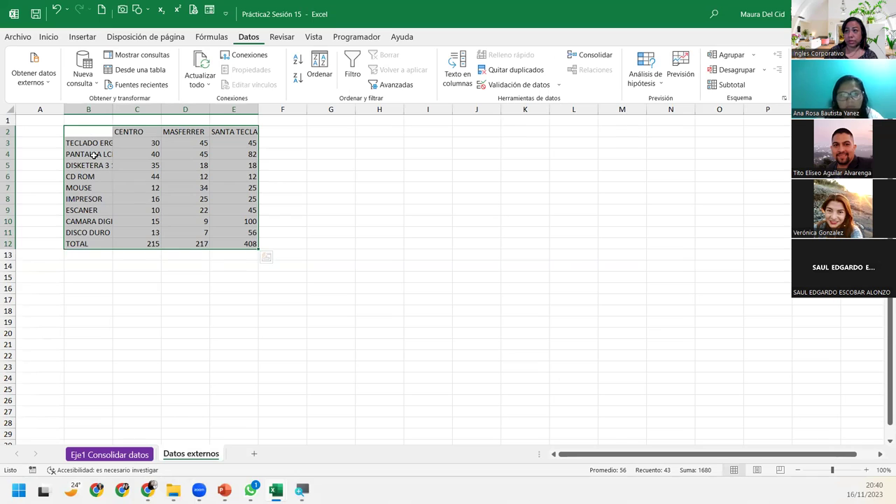
{"action": "left_click", "coordinate": [115, 109]}
{"action": "double_click", "coordinate": [112, 107]}
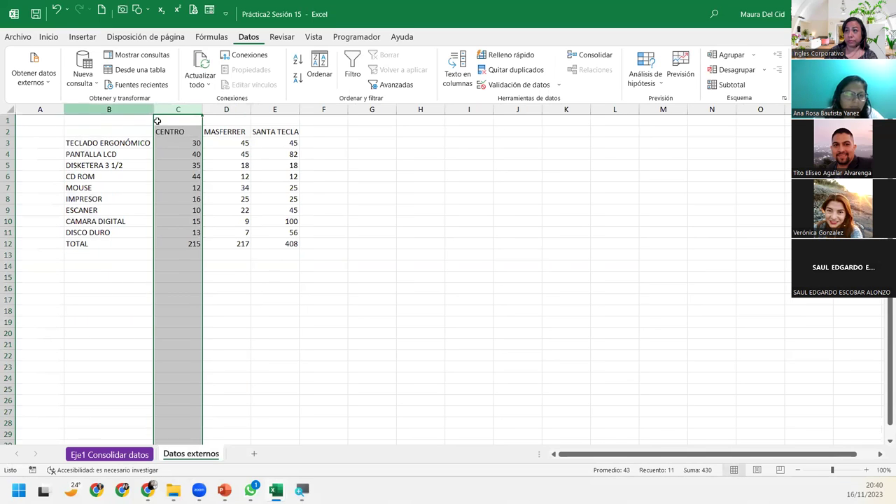
{"action": "left_click", "coordinate": [184, 154]}
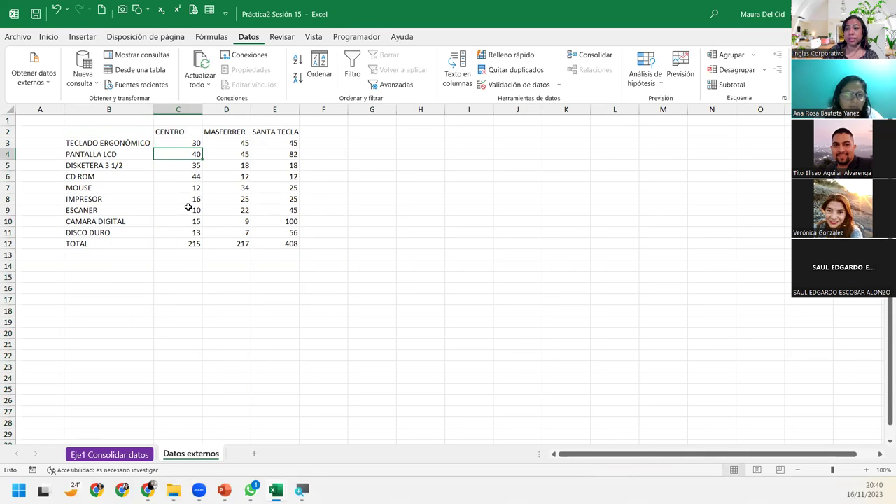
Step: Format the consolidated data B2:E12 as a table with headers
{"action": "mouse_move", "coordinate": [108, 131]}
{"action": "left_mouse_down"}
{"action": "mouse_move", "coordinate": [278, 257]}
{"action": "mouse_move", "coordinate": [281, 245]}
{"action": "left_mouse_up"}
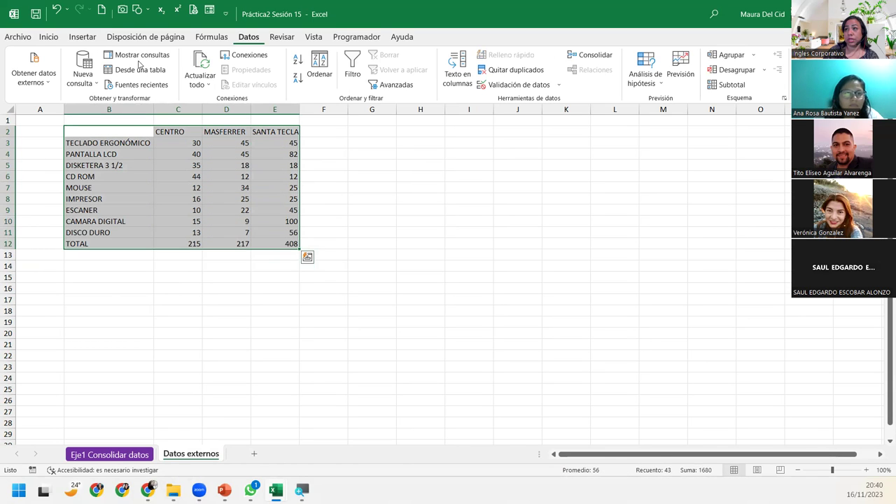
{"action": "left_click", "coordinate": [49, 36]}
{"action": "left_click", "coordinate": [536, 84]}
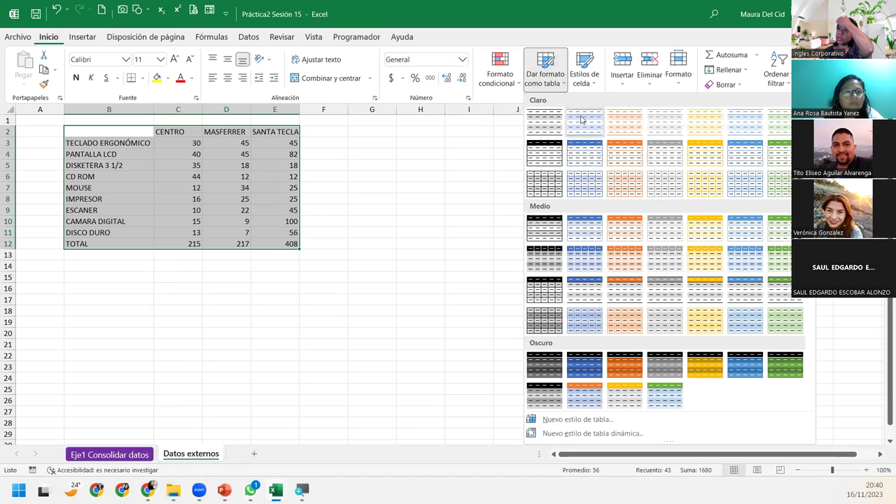
{"action": "left_click", "coordinate": [580, 119]}
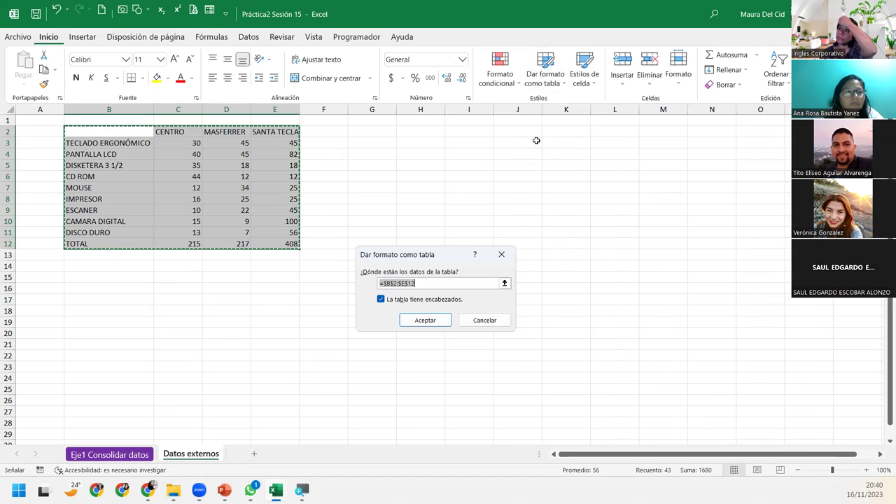
{"action": "left_click", "coordinate": [447, 320]}
Step: Hide the table's filter arrows and remove its banded rows
{"action": "left_click", "coordinate": [641, 55]}
{"action": "left_click", "coordinate": [522, 85]}
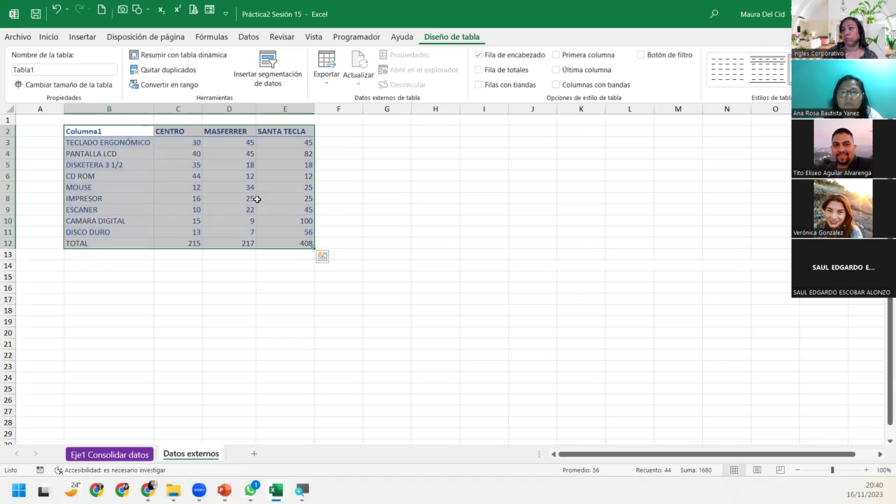
{"action": "left_click", "coordinate": [229, 210]}
{"action": "left_click", "coordinate": [122, 308]}
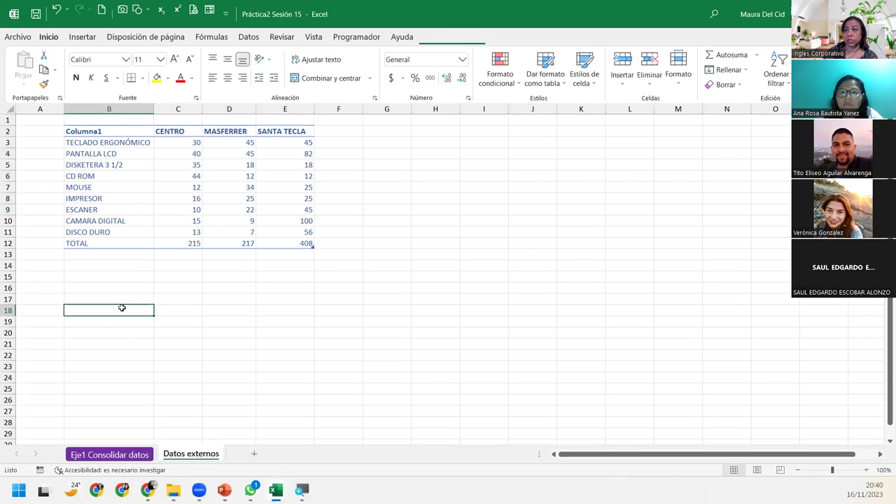
Step: Check the CENTRO, MASFERRER and SANTA TECLA headers, then select cell B20
{"action": "left_click", "coordinate": [166, 139]}
{"action": "left_click", "coordinate": [168, 132]}
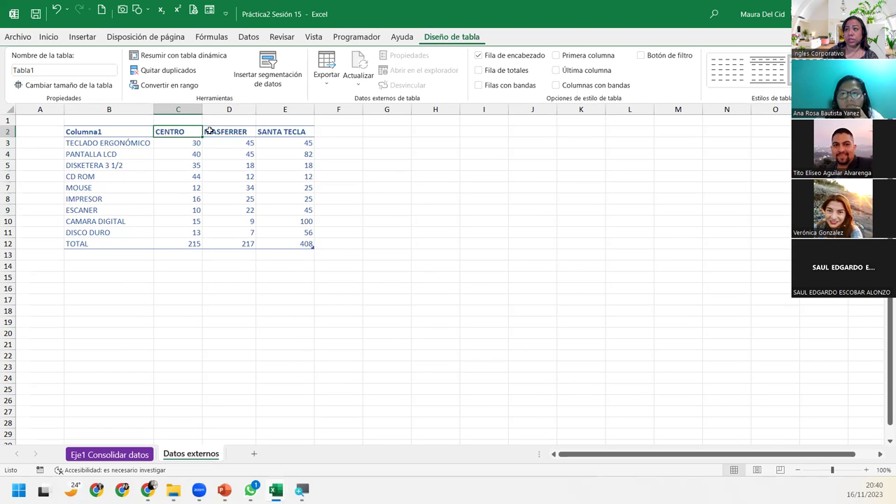
{"action": "left_click", "coordinate": [210, 132]}
{"action": "left_click", "coordinate": [284, 133]}
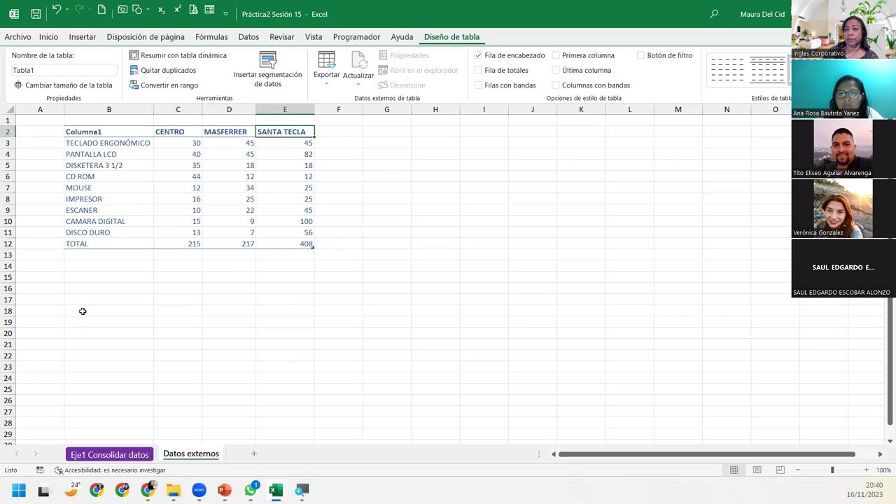
{"action": "left_click", "coordinate": [86, 335]}
{"action": "mouse_move", "coordinate": [276, 490]}
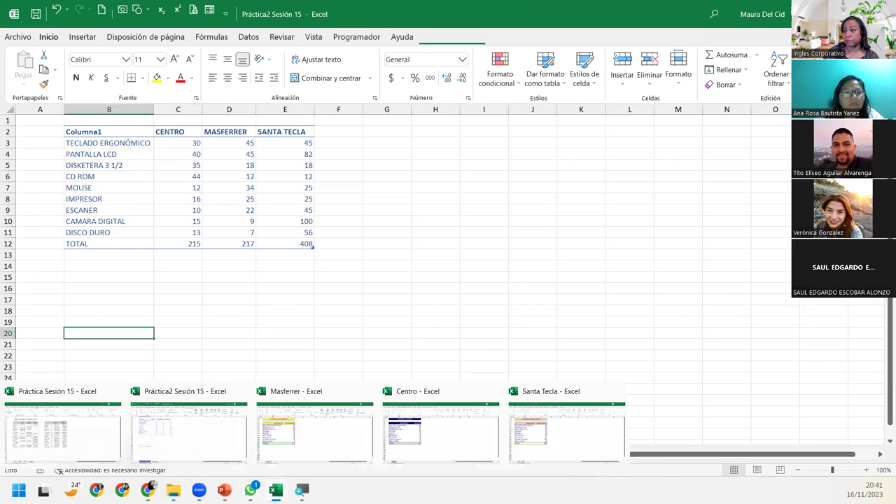
Step: Review the branch headings, then rename the Santa Tecla quantity heading to CANTIDAD
{"action": "left_click", "coordinate": [319, 459]}
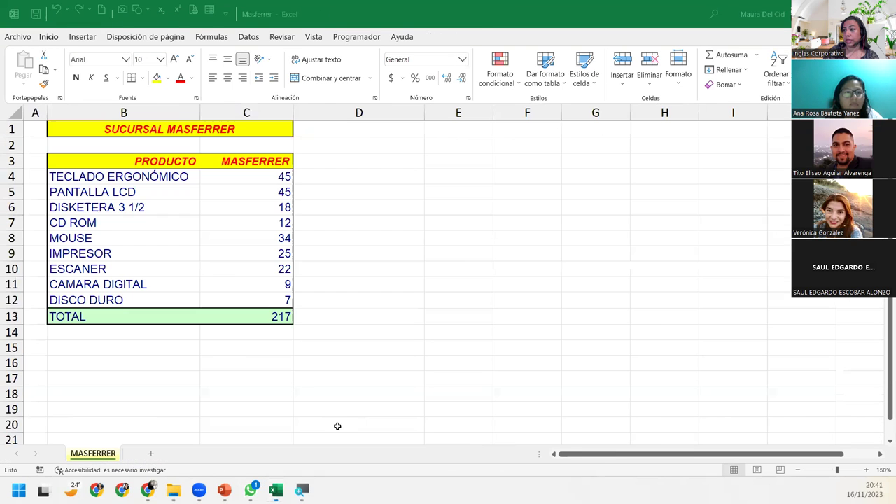
{"action": "left_click", "coordinate": [250, 162]}
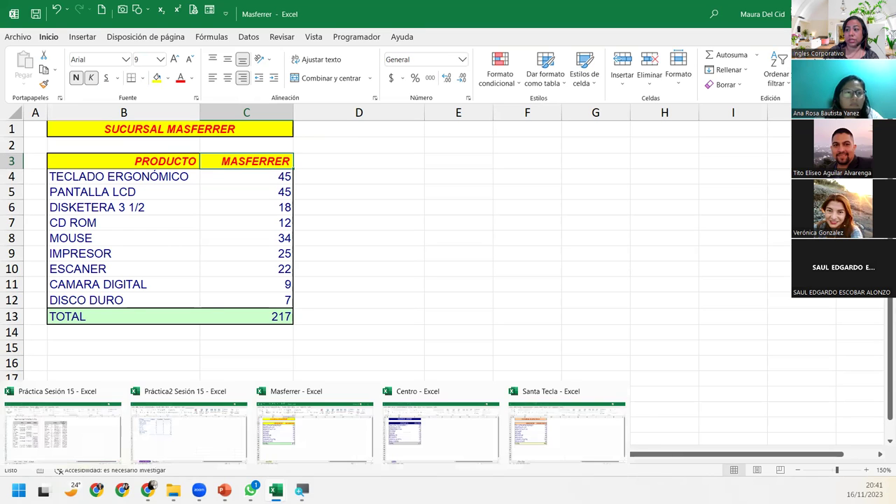
{"action": "left_click", "coordinate": [426, 418]}
{"action": "mouse_move", "coordinate": [276, 490]}
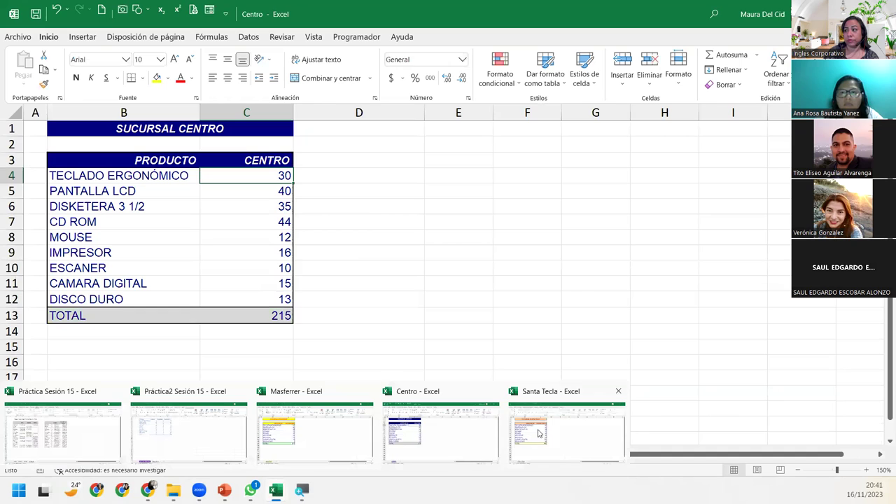
{"action": "left_click", "coordinate": [539, 432]}
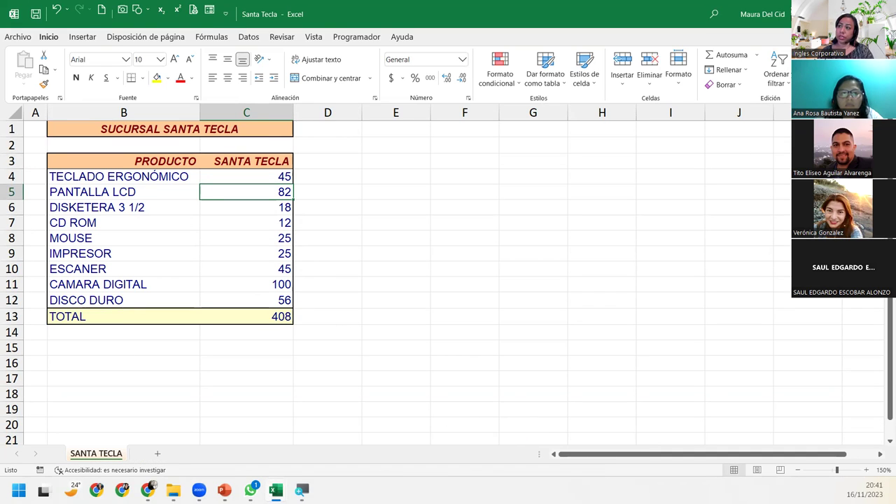
{"action": "left_click", "coordinate": [229, 165]}
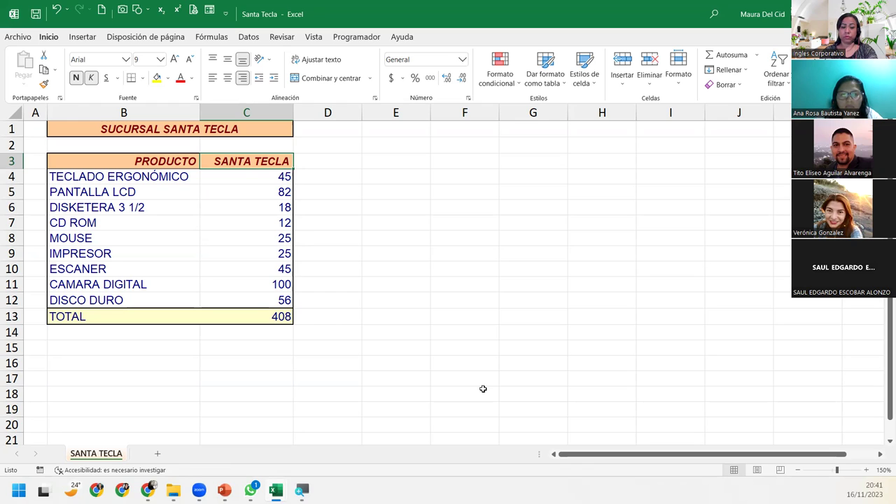
{"action": "type", "text": "Cantidad"}
{"action": "key", "text": "BackSpace"}
{"action": "key", "text": "BackSpace"}
{"action": "key", "text": "BackSpace"}
{"action": "key", "text": "BackSpace"}
{"action": "key", "text": "BackSpace"}
{"action": "key", "text": "BackSpace"}
{"action": "type", "text": "ANTIDAD"}
{"action": "key", "text": "Return"}
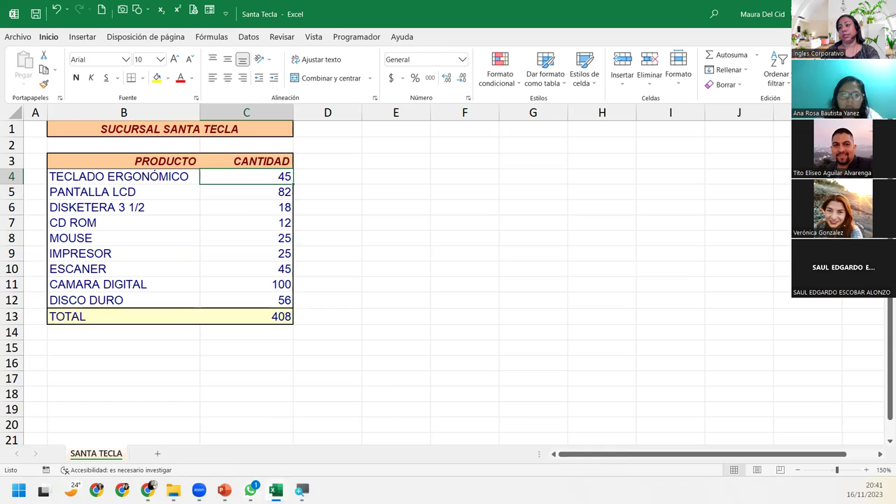
Step: Rename the Centro and Masferrer quantity headings to CANTIDAD as well
{"action": "mouse_move", "coordinate": [275, 490]}
{"action": "left_click", "coordinate": [452, 425]}
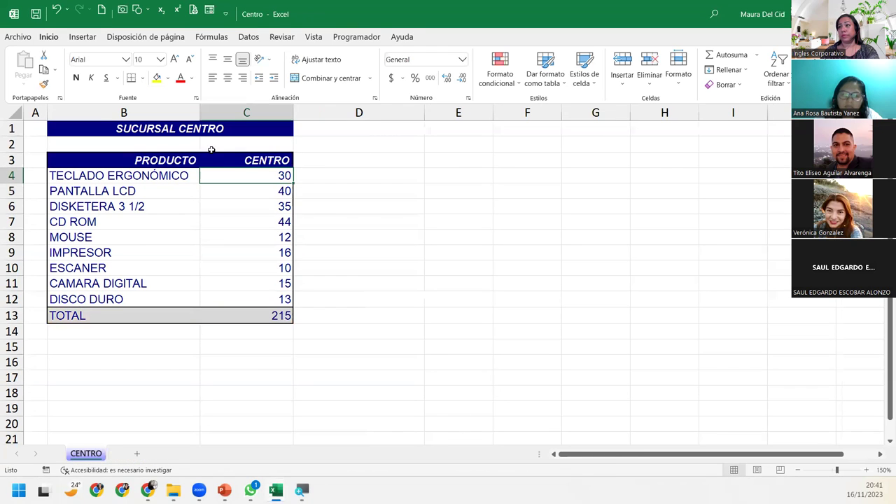
{"action": "left_click", "coordinate": [232, 161]}
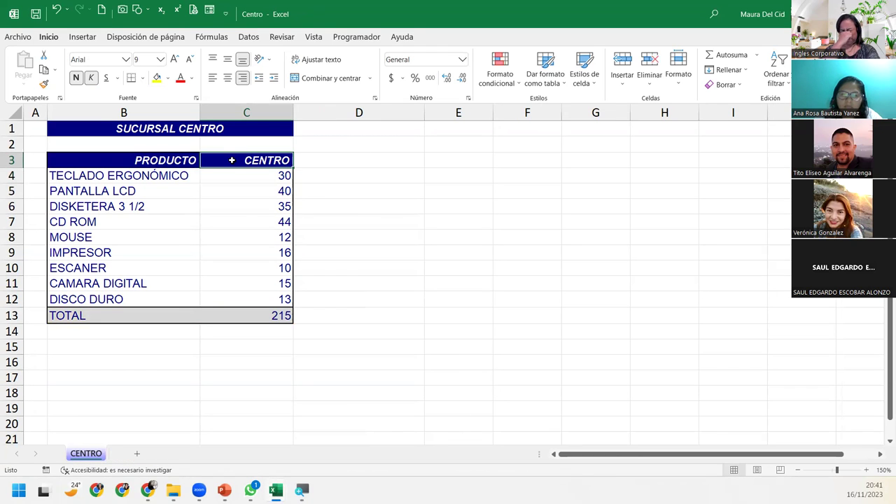
{"action": "type", "text": "CANTIDAD"}
{"action": "key", "text": "Return"}
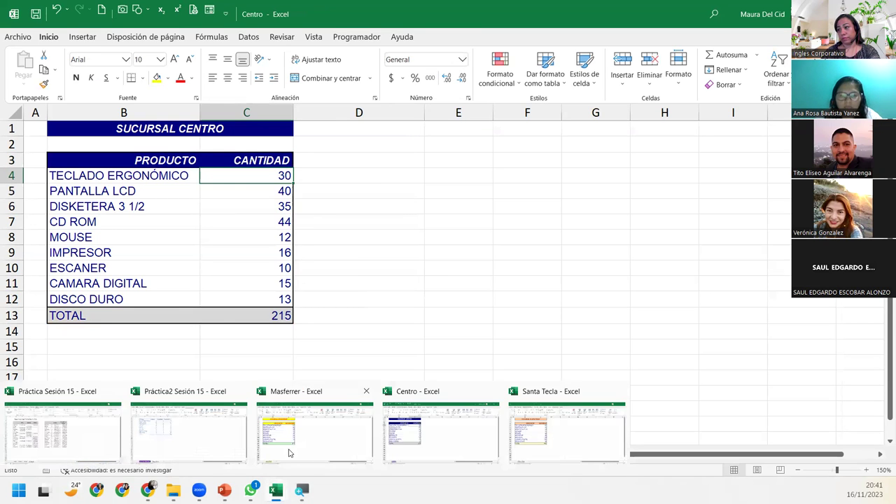
{"action": "mouse_move", "coordinate": [276, 490]}
{"action": "left_click", "coordinate": [292, 453]}
{"action": "type", "text": "CANTIDAD"}
{"action": "key", "text": "Return"}
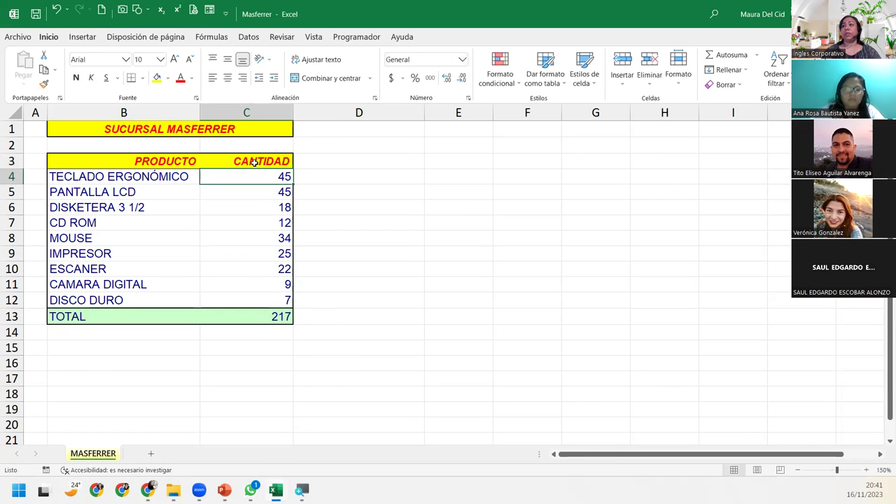
{"action": "left_click", "coordinate": [254, 163]}
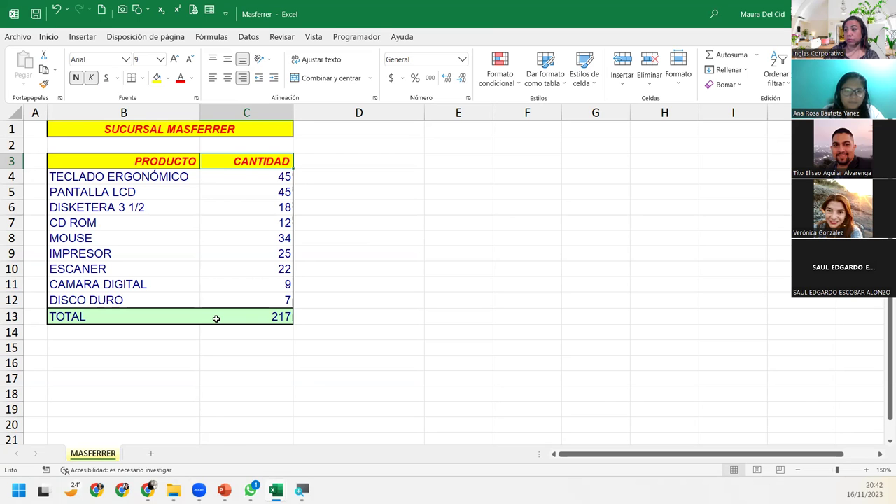
{"action": "mouse_move", "coordinate": [276, 490]}
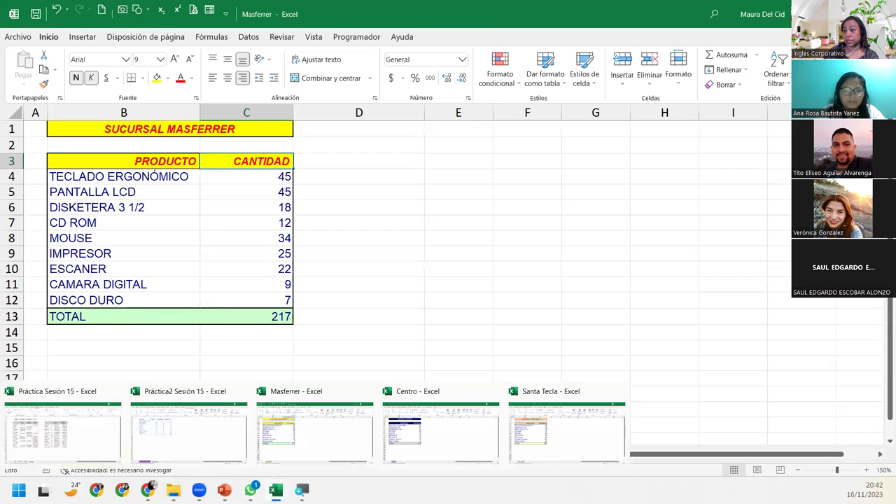
{"action": "left_click", "coordinate": [229, 439]}
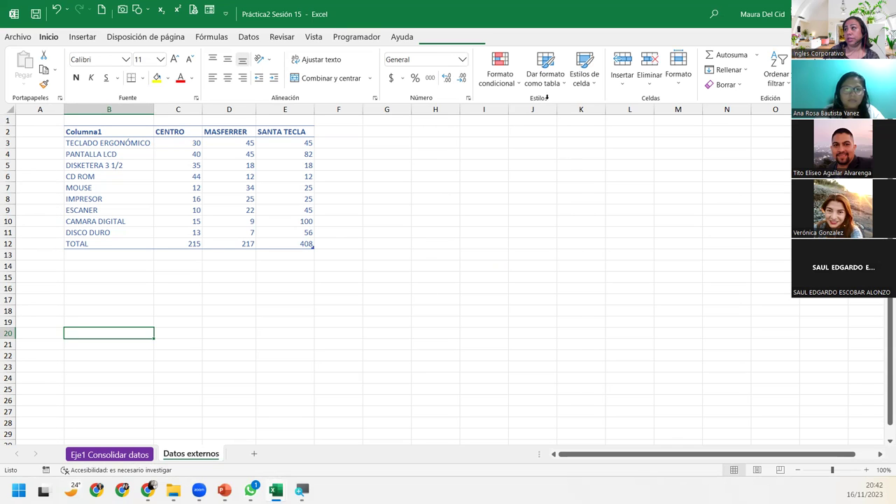
Step: Run Datos > Consolidar with the three branch ranges, producing the CANTIDAD table totalling 840
{"action": "left_click", "coordinate": [249, 36]}
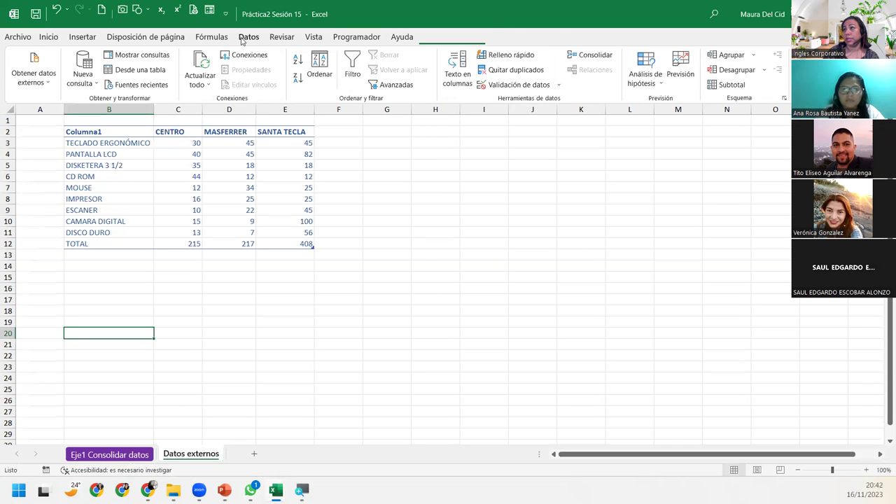
{"action": "left_click", "coordinate": [581, 55]}
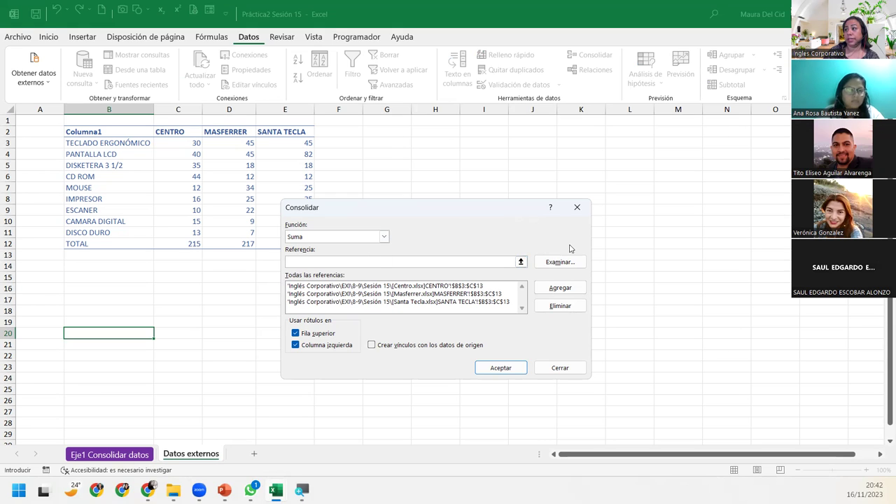
{"action": "left_click", "coordinate": [502, 368]}
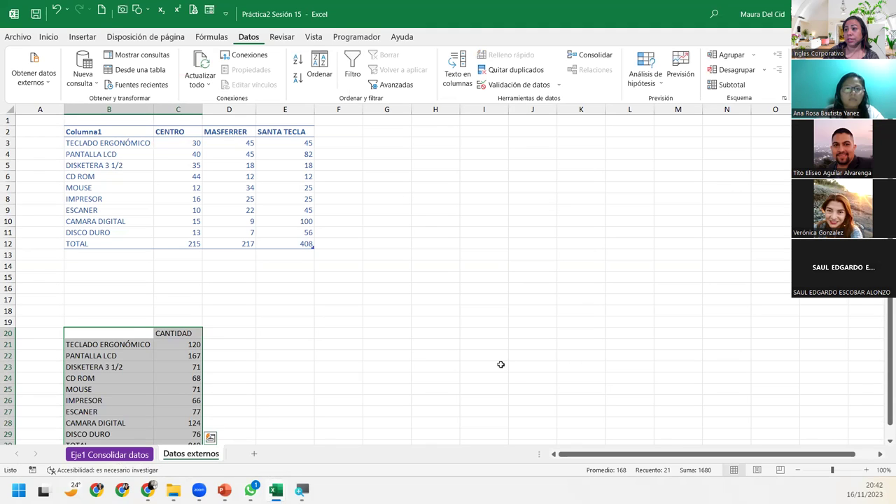
{"action": "scroll", "coordinate": [225, 358], "scroll_direction": "down", "scroll_amount": 1}
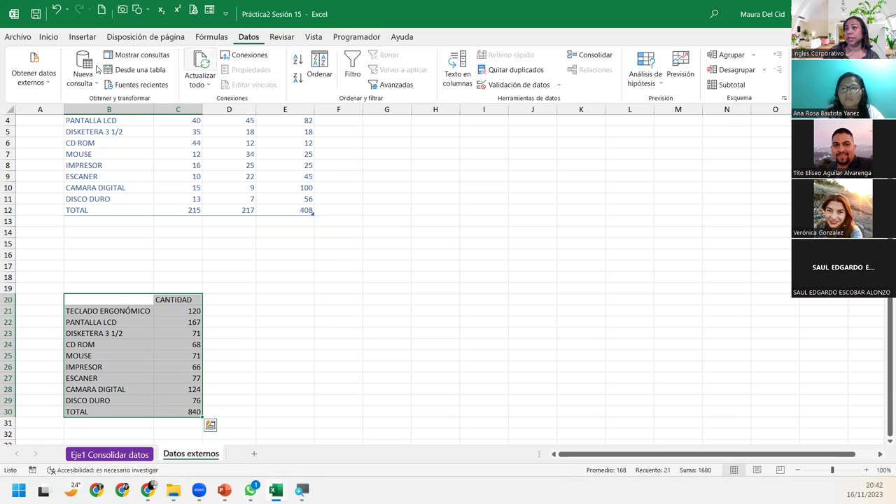
{"action": "left_click", "coordinate": [48, 36]}
{"action": "left_click", "coordinate": [547, 73]}
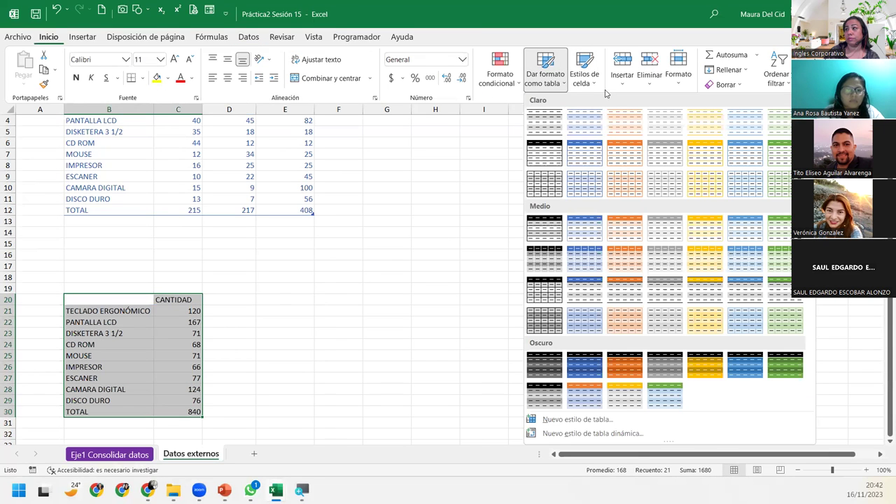
{"action": "left_click", "coordinate": [591, 124]}
{"action": "left_click", "coordinate": [425, 320]}
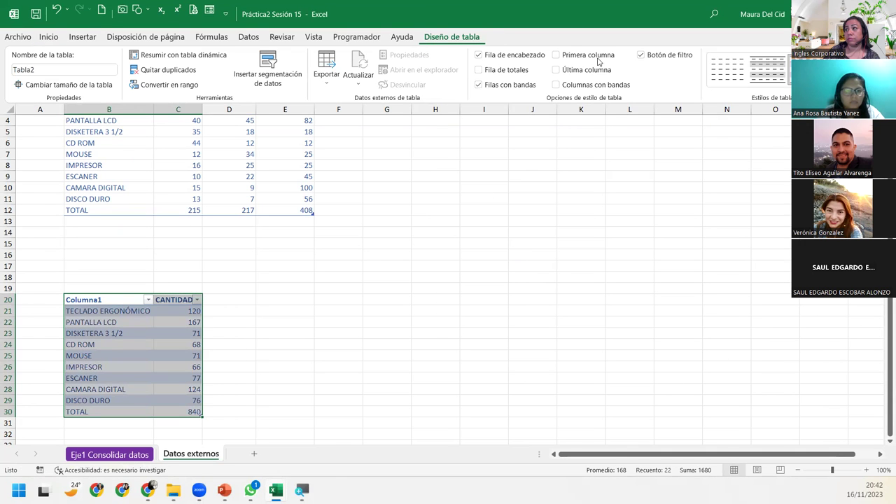
{"action": "left_click", "coordinate": [641, 56]}
{"action": "left_click", "coordinate": [505, 88]}
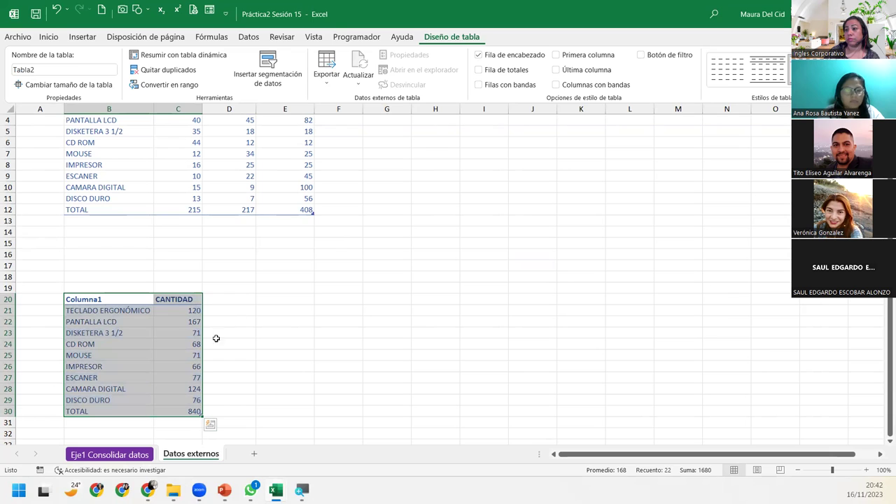
{"action": "left_click", "coordinate": [169, 387]}
{"action": "scroll", "coordinate": [291, 405], "scroll_direction": "down", "scroll_amount": 2}
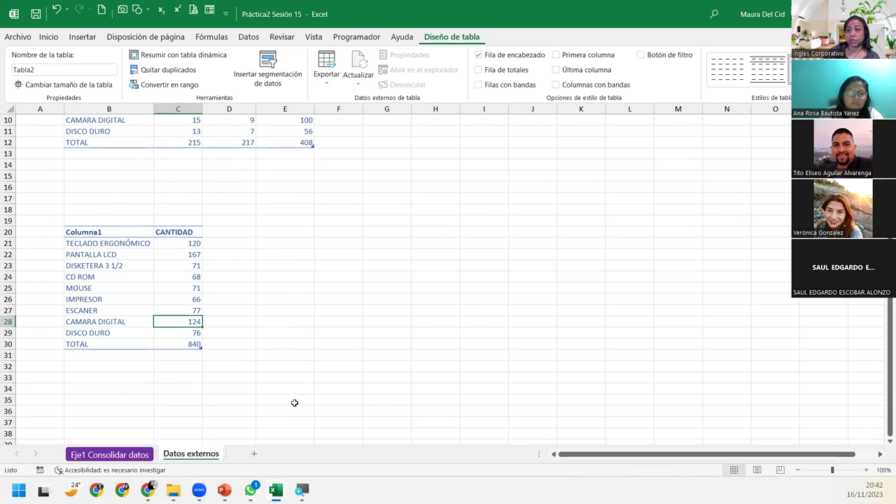
{"action": "scroll", "coordinate": [295, 402], "scroll_direction": "up", "scroll_amount": 1}
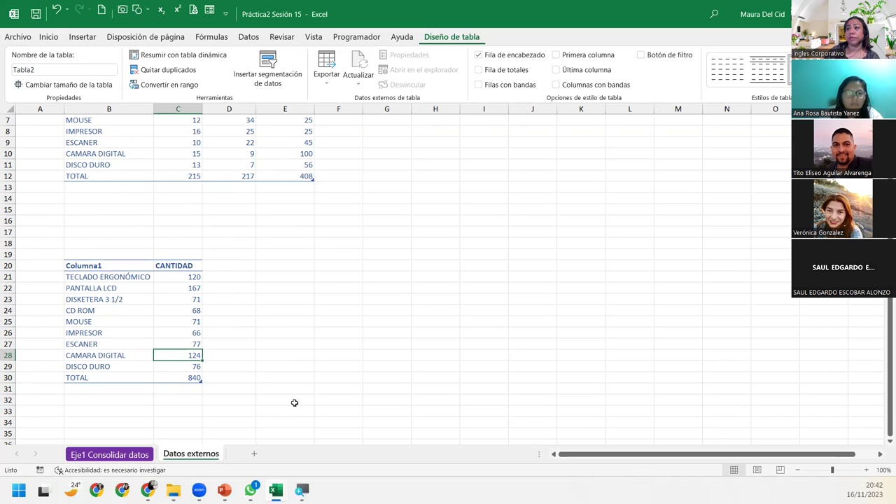
{"action": "scroll", "coordinate": [294, 402], "scroll_direction": "up", "scroll_amount": 2}
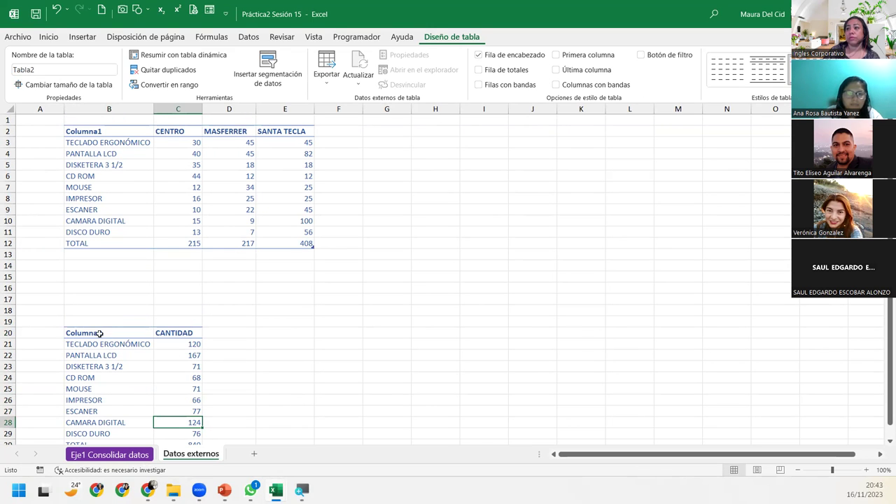
{"action": "left_click_drag", "start_coordinate": [99, 334], "coordinate": [175, 434]}
{"action": "mouse_move", "coordinate": [89, 333]}
{"action": "left_mouse_down"}
{"action": "mouse_move", "coordinate": [177, 424]}
{"action": "mouse_move", "coordinate": [189, 422]}
{"action": "left_mouse_up"}
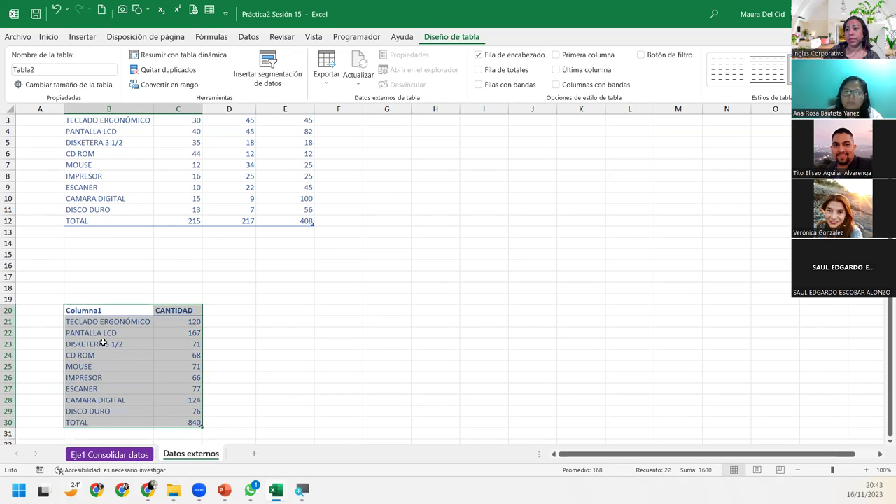
{"action": "mouse_move", "coordinate": [103, 344]}
{"action": "left_mouse_down"}
{"action": "mouse_move", "coordinate": [376, 88]}
{"action": "mouse_move", "coordinate": [410, 134]}
{"action": "left_mouse_up"}
{"action": "double_click", "coordinate": [411, 110]}
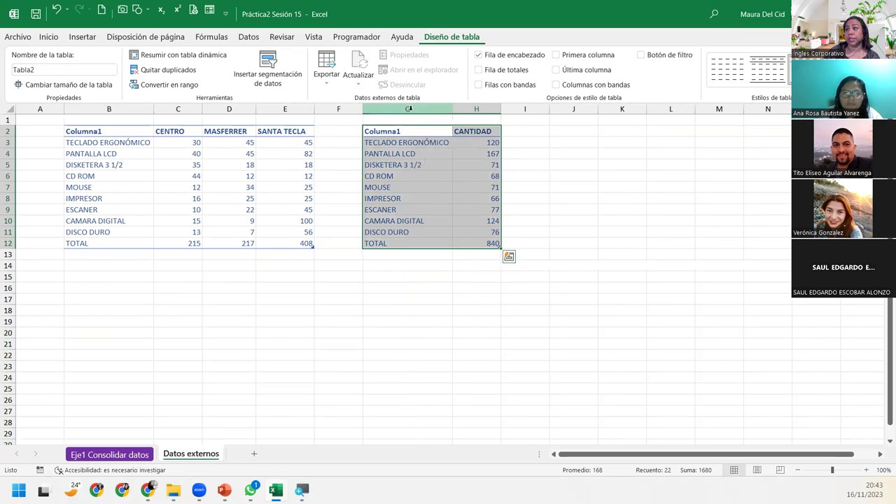
{"action": "left_click", "coordinate": [493, 176]}
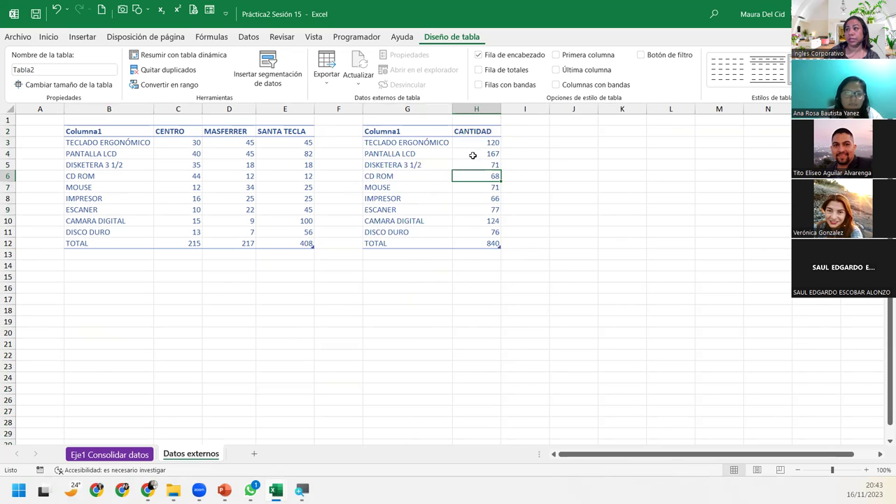
{"action": "left_click", "coordinate": [156, 130]}
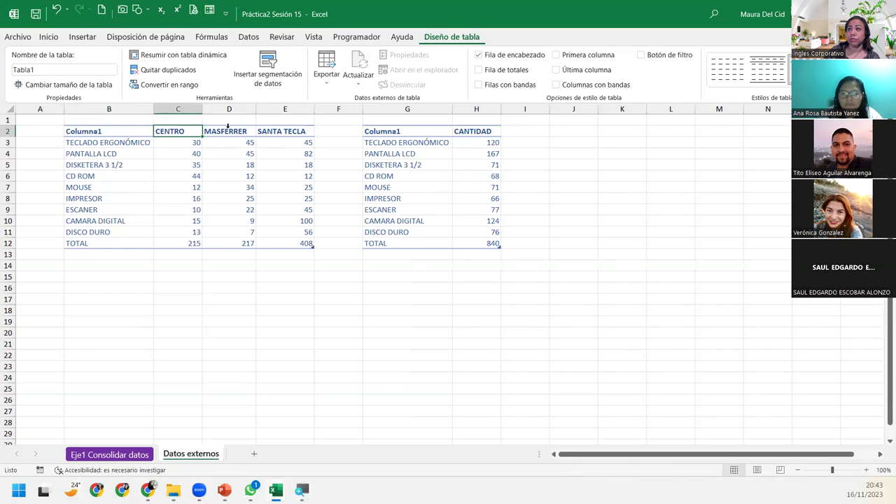
{"action": "left_click", "coordinate": [224, 126]}
{"action": "left_click", "coordinate": [226, 126]}
{"action": "left_click", "coordinate": [279, 126]}
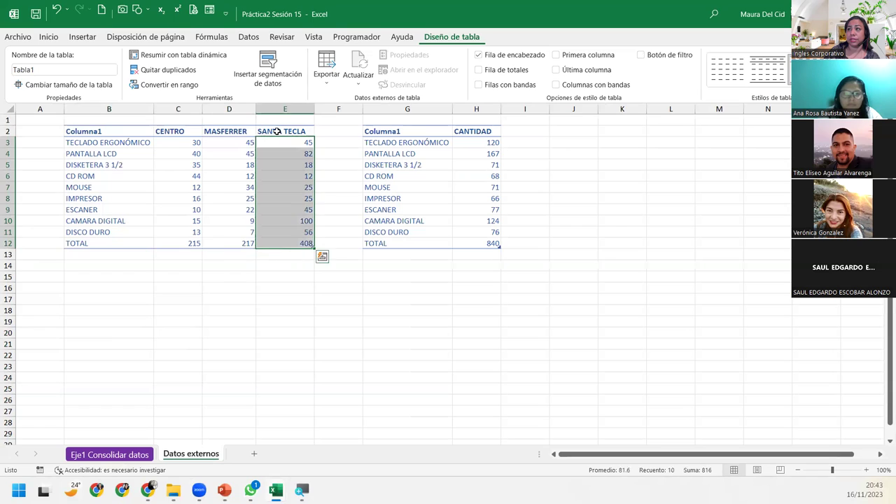
{"action": "left_click", "coordinate": [277, 131]}
{"action": "left_click", "coordinate": [223, 144]}
{"action": "left_click", "coordinate": [176, 127]}
{"action": "left_click", "coordinate": [233, 129]}
{"action": "left_click", "coordinate": [267, 130]}
{"action": "mouse_move", "coordinate": [128, 132]}
{"action": "left_mouse_down"}
{"action": "mouse_move", "coordinate": [281, 227]}
{"action": "mouse_move", "coordinate": [286, 242]}
{"action": "left_mouse_up"}
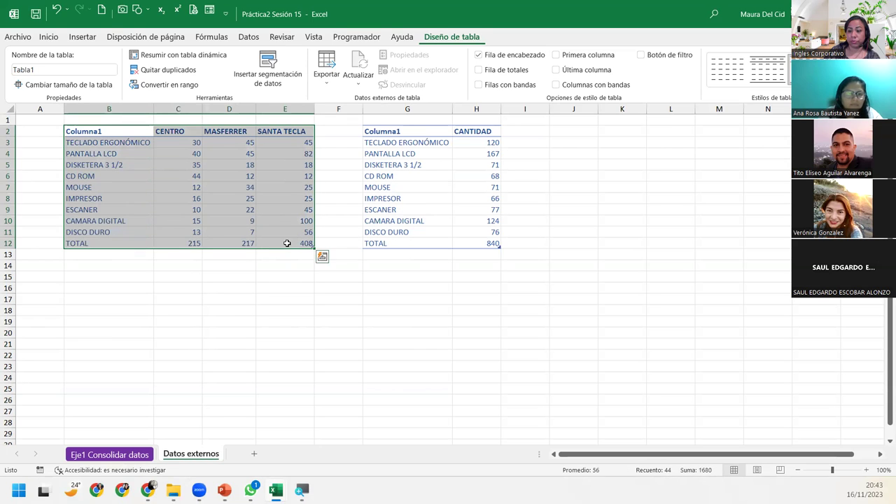
{"action": "left_click", "coordinate": [191, 144]}
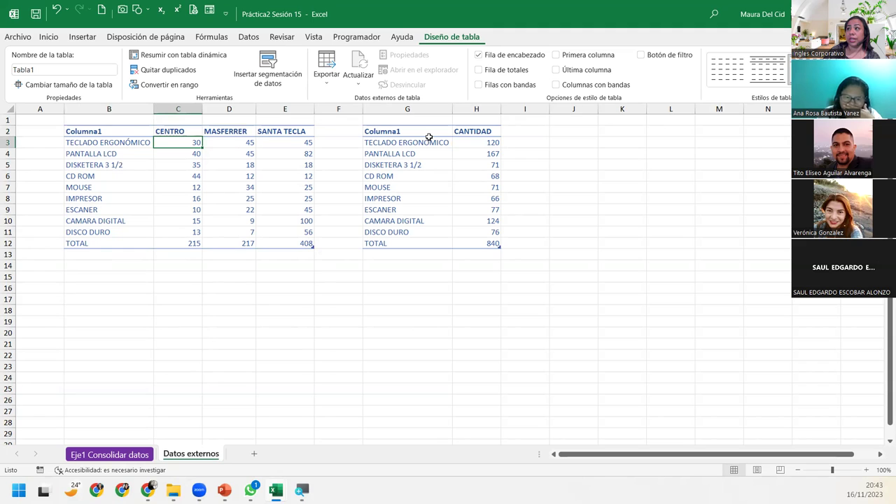
{"action": "left_click", "coordinate": [473, 127]}
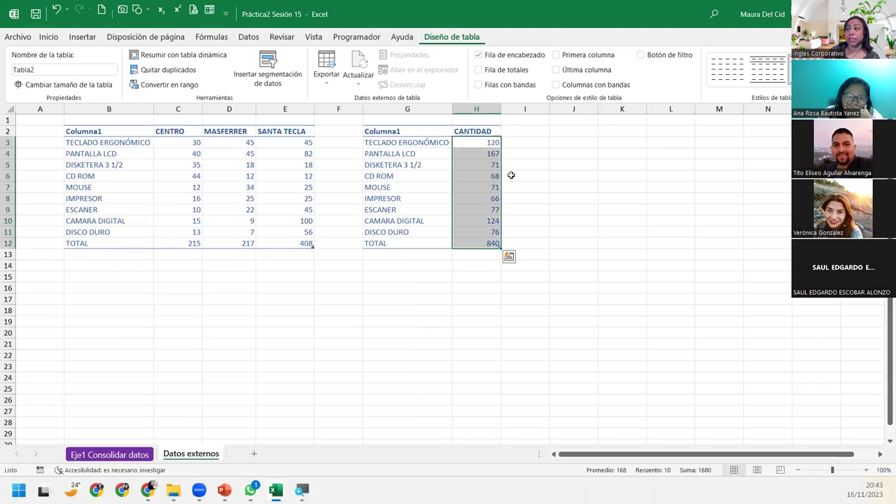
{"action": "left_click", "coordinate": [491, 131]}
{"action": "left_click", "coordinate": [490, 130]}
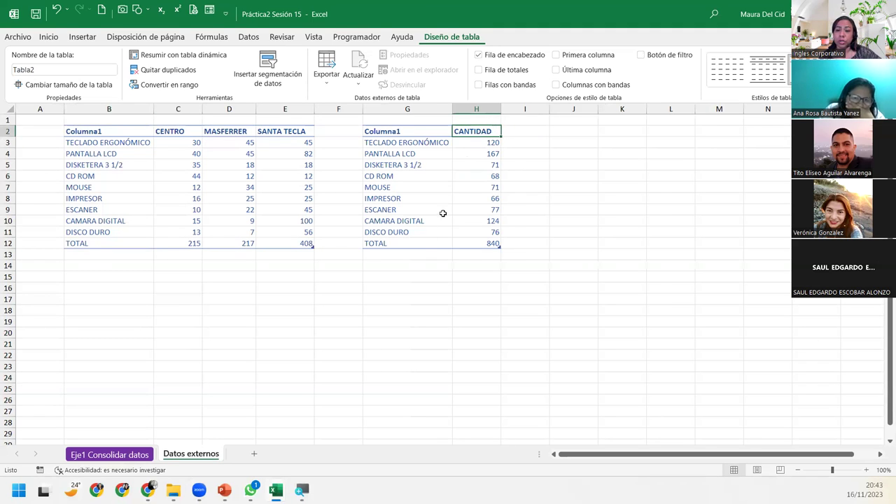
{"action": "left_click_drag", "start_coordinate": [468, 143], "coordinate": [476, 240]}
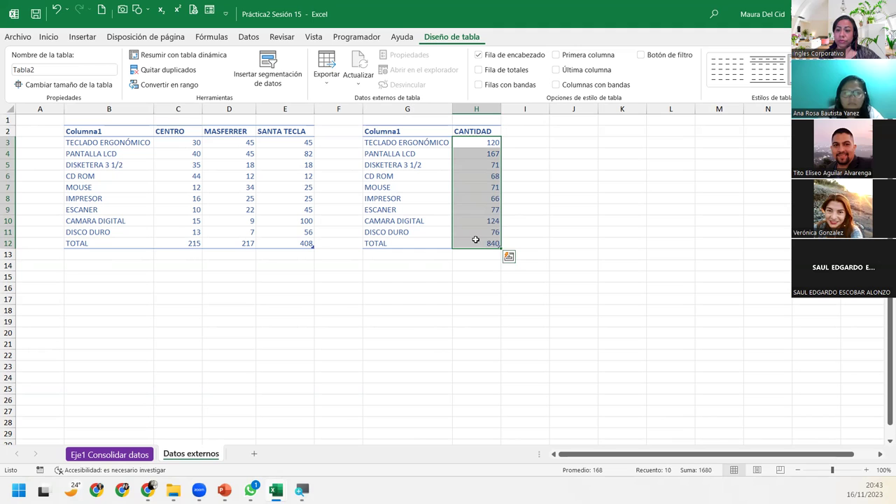
{"action": "left_click", "coordinate": [514, 143]}
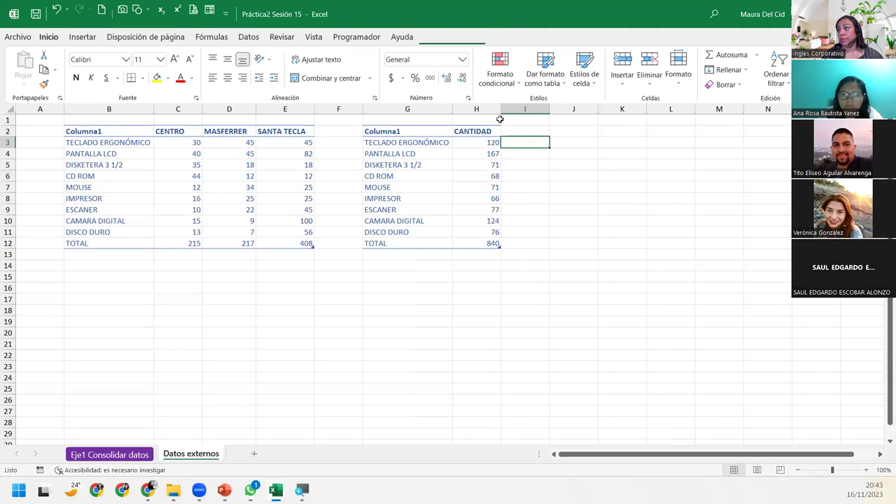
Step: Consolidate the three branches with Promedio and move the averages table up to I2:J12
{"action": "left_click", "coordinate": [248, 38]}
{"action": "left_click", "coordinate": [590, 56]}
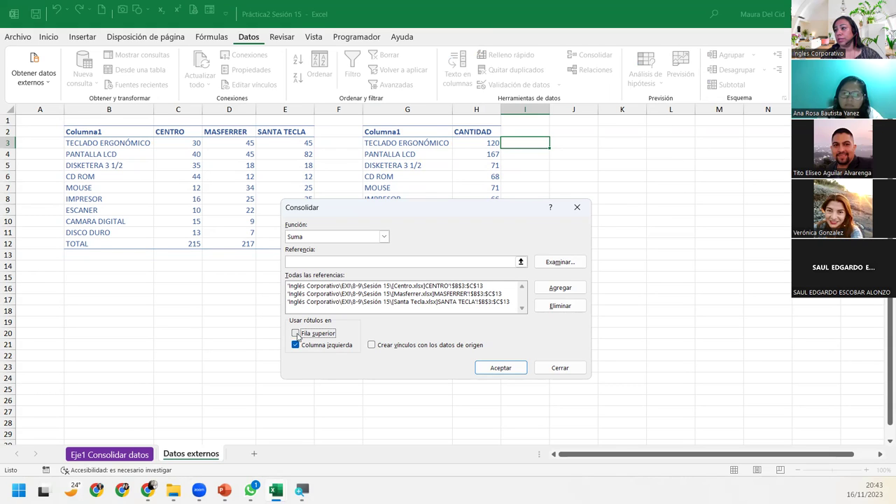
{"action": "left_click", "coordinate": [307, 348]}
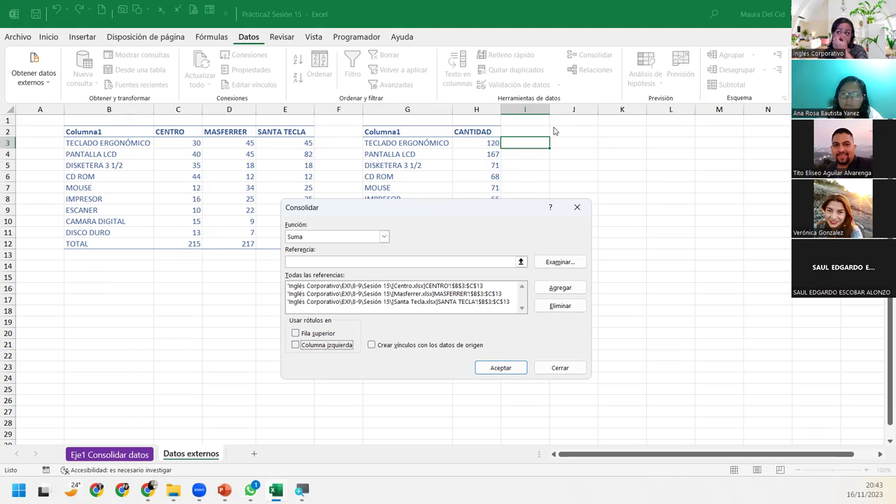
{"action": "left_click", "coordinate": [299, 346]}
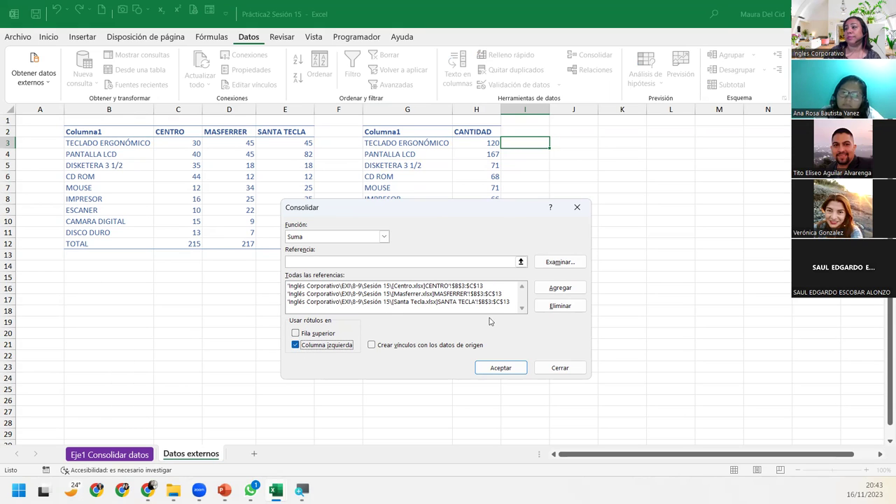
{"action": "left_click", "coordinate": [384, 236]}
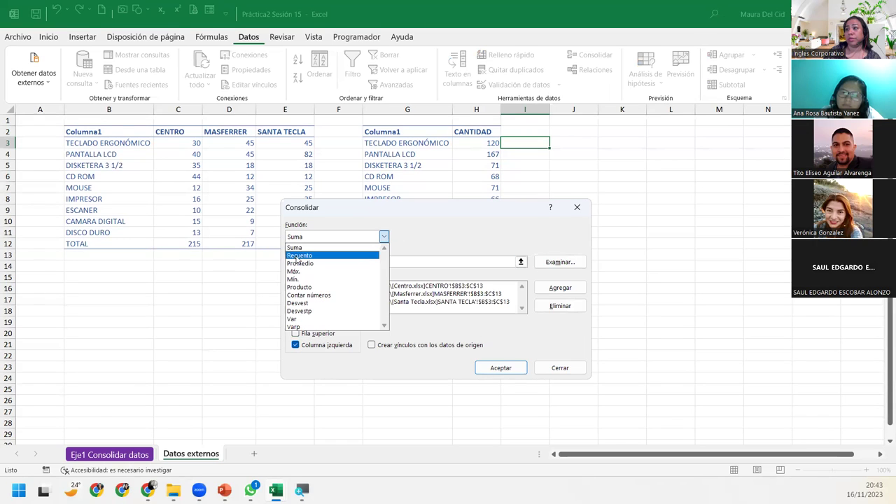
{"action": "left_click", "coordinate": [296, 263]}
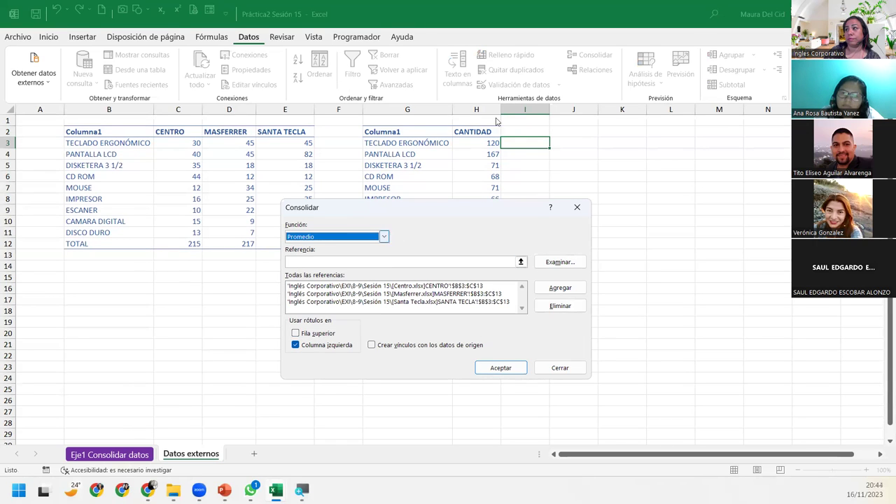
{"action": "left_click", "coordinate": [504, 367]}
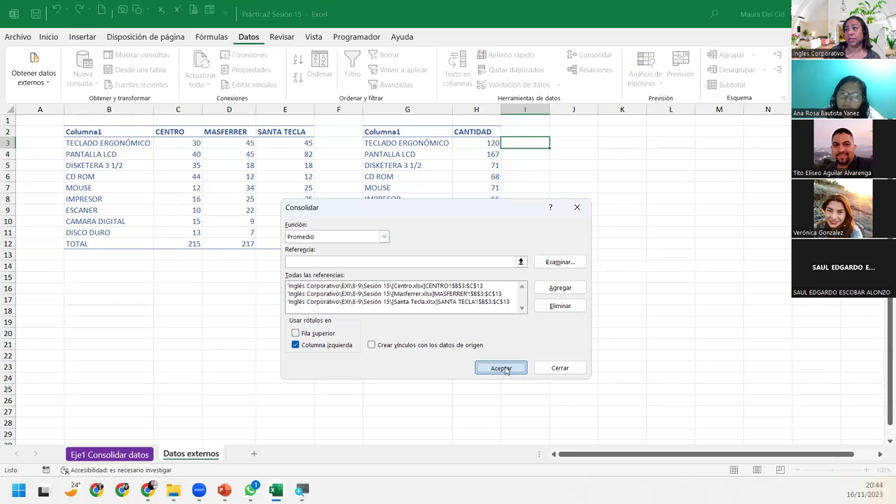
{"action": "left_click_drag", "start_coordinate": [542, 141], "coordinate": [530, 132]}
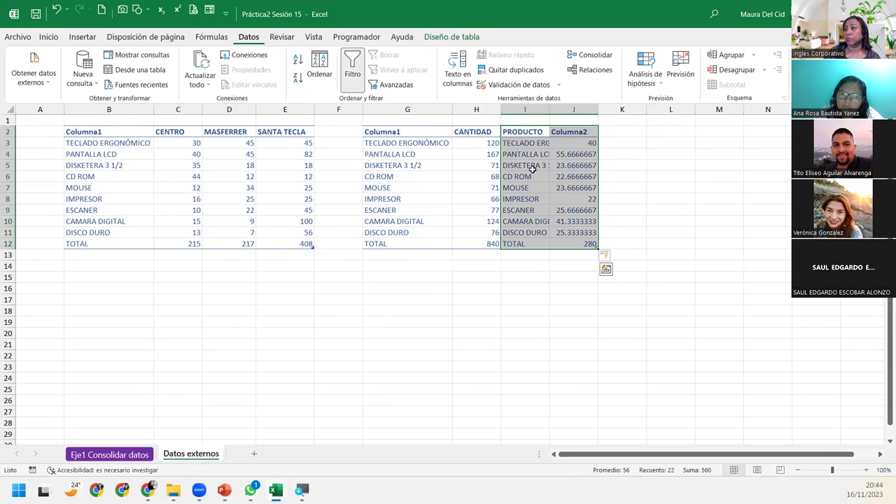
Step: Delete the duplicate product column and format averages I3:I12 as Número with one decimal
{"action": "right_click", "coordinate": [526, 112]}
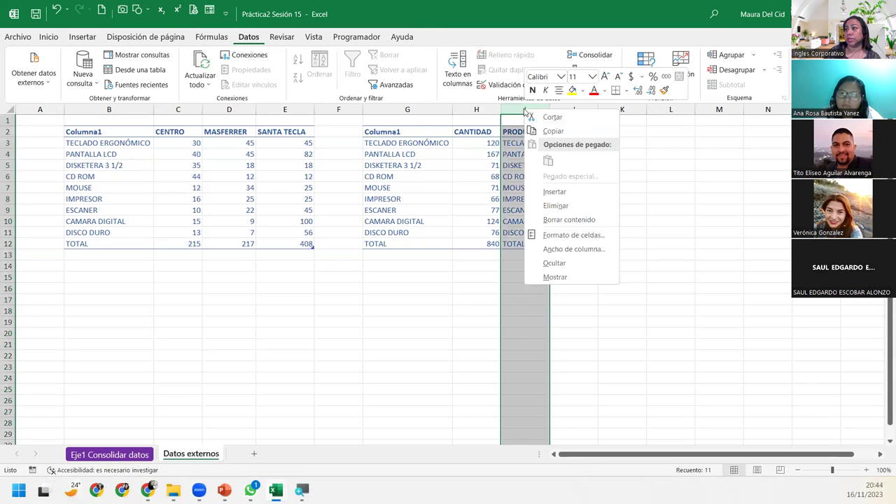
{"action": "left_click", "coordinate": [556, 206]}
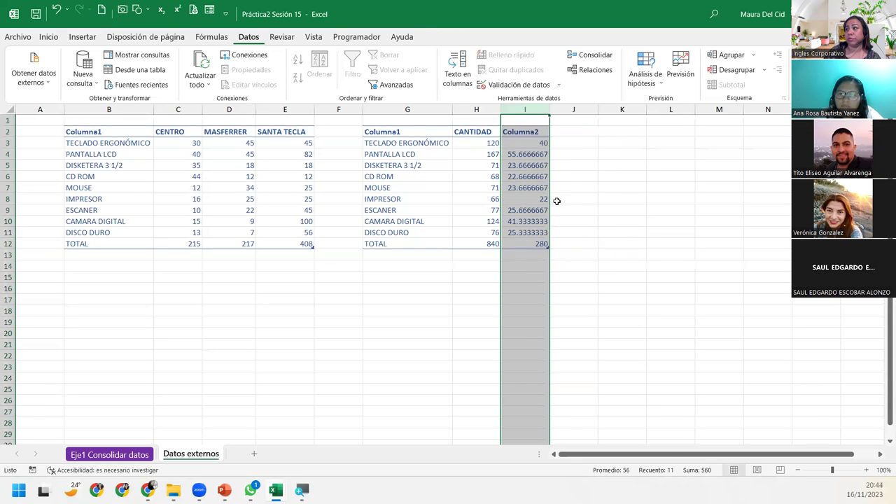
{"action": "left_click", "coordinate": [535, 139]}
{"action": "left_click_drag", "start_coordinate": [536, 139], "coordinate": [535, 244]}
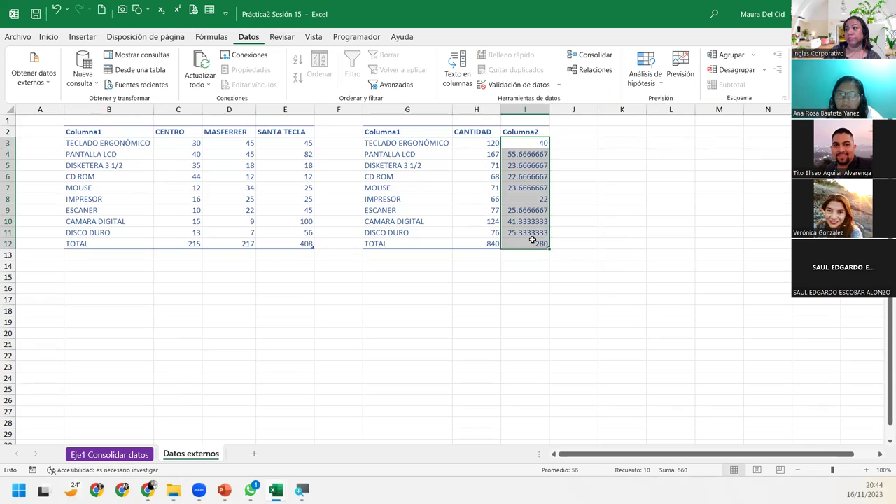
{"action": "left_click", "coordinate": [48, 39]}
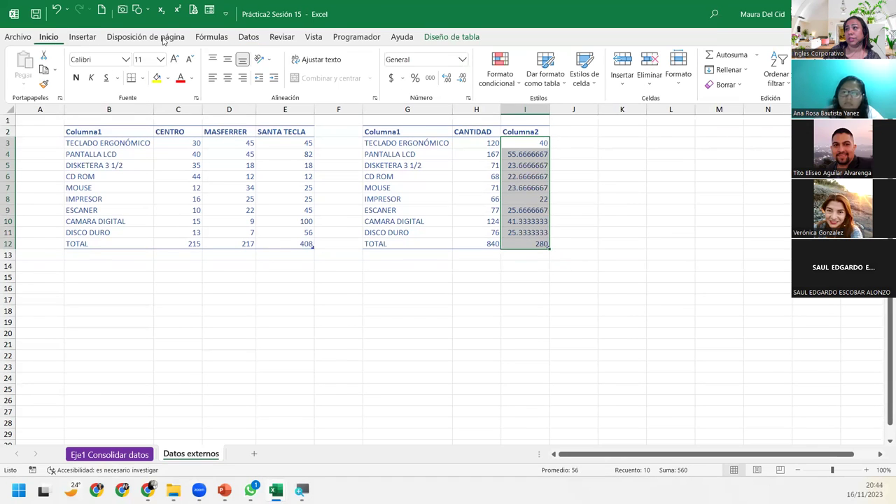
{"action": "left_click", "coordinate": [458, 81]}
{"action": "left_click", "coordinate": [462, 79]}
{"action": "left_click", "coordinate": [461, 80]}
{"action": "left_click", "coordinate": [462, 80]}
{"action": "left_click", "coordinate": [461, 80]}
{"action": "left_click", "coordinate": [461, 80]}
Step: Rename header I2 to CANTIDAD PROMEDIO and wrap its text
{"action": "left_click", "coordinate": [518, 131]}
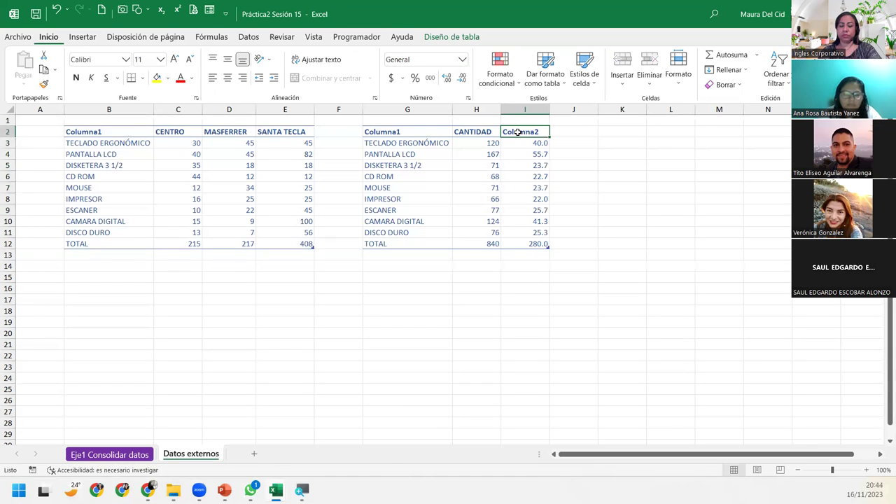
{"action": "type", "text": "CANTIDAD PROMEDIO"}
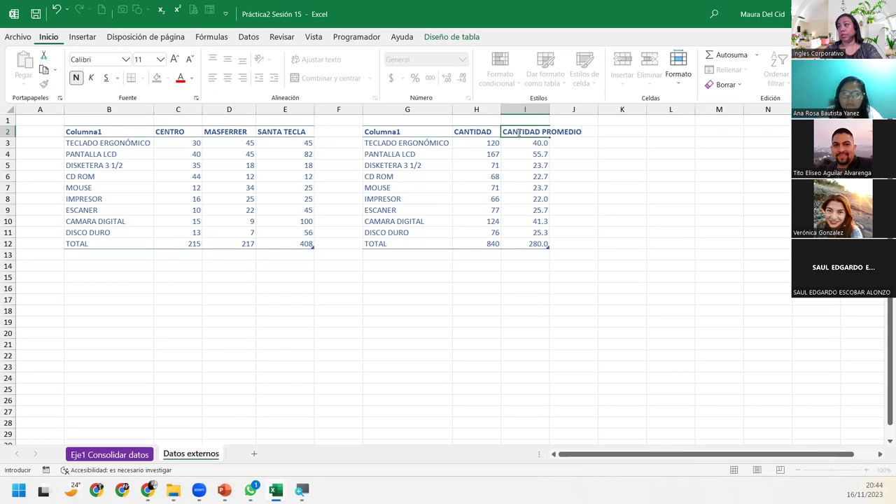
{"action": "key", "text": "ctrl+Return"}
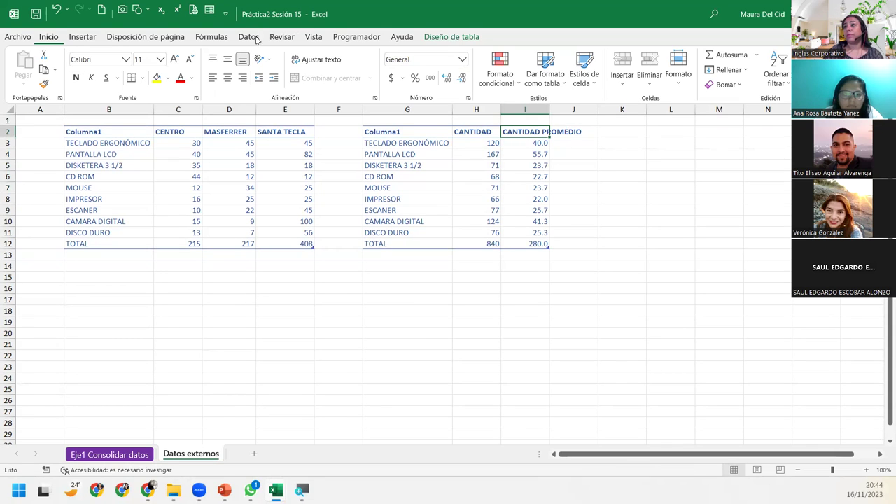
{"action": "left_click", "coordinate": [315, 59]}
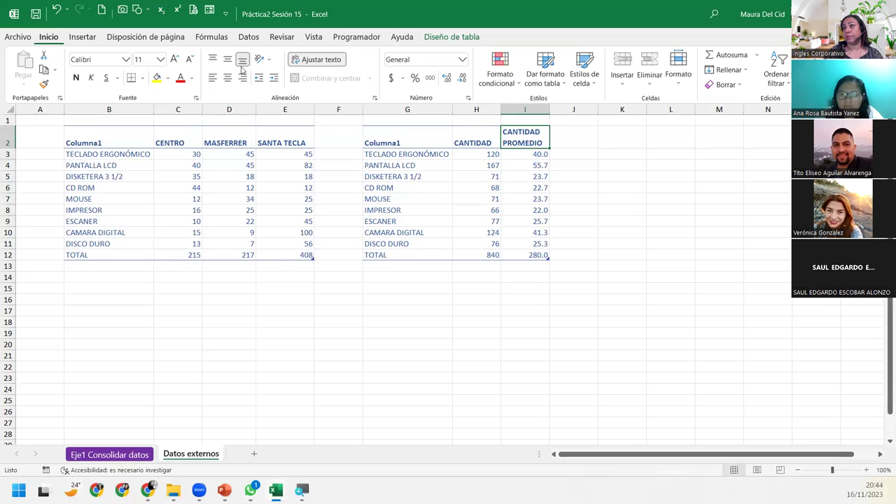
{"action": "left_click_drag", "start_coordinate": [392, 140], "coordinate": [539, 255]}
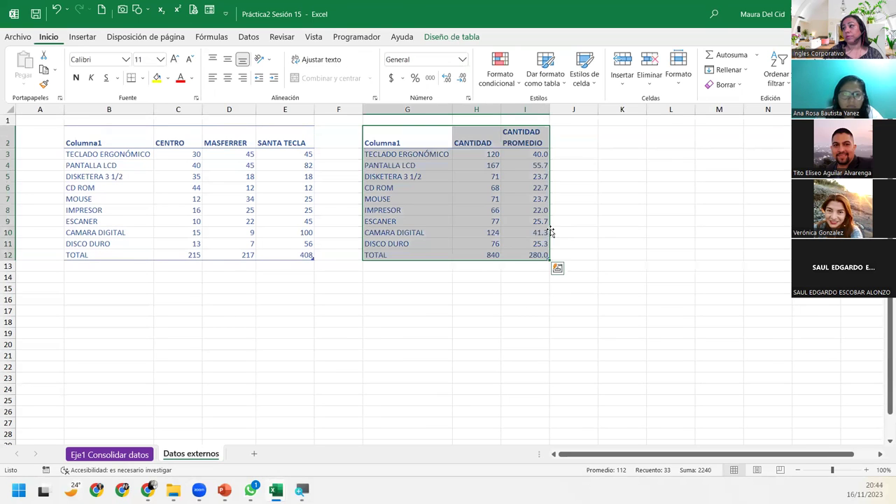
{"action": "left_click", "coordinate": [520, 233]}
{"action": "left_click", "coordinate": [476, 321]}
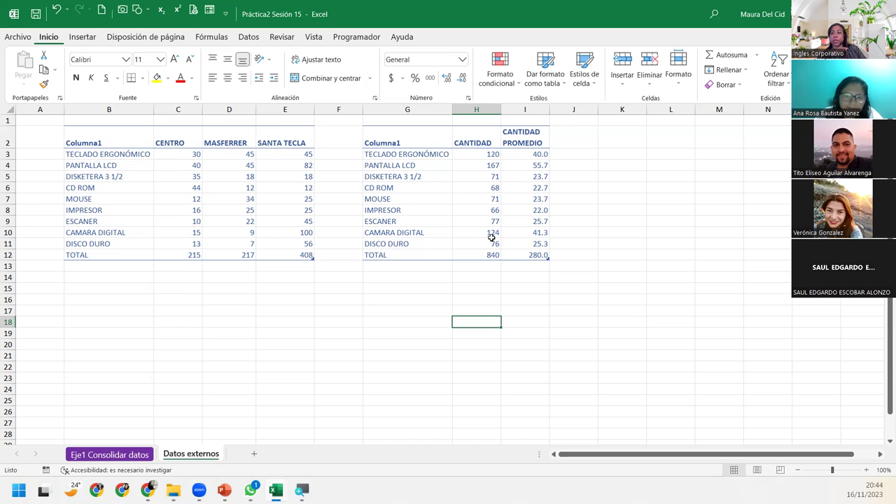
Step: Add a new sheet named 'Eje2 ConVÍNCULOS' and select cell B2
{"action": "left_click", "coordinate": [253, 455]}
{"action": "double_click", "coordinate": [248, 453]}
{"action": "key", "text": "BackSpace"}
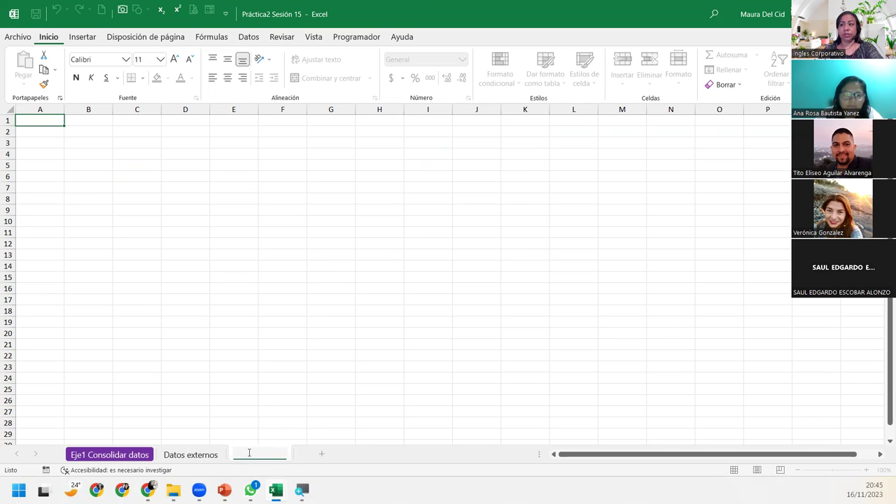
{"action": "type", "text": "Eje2 Con"}
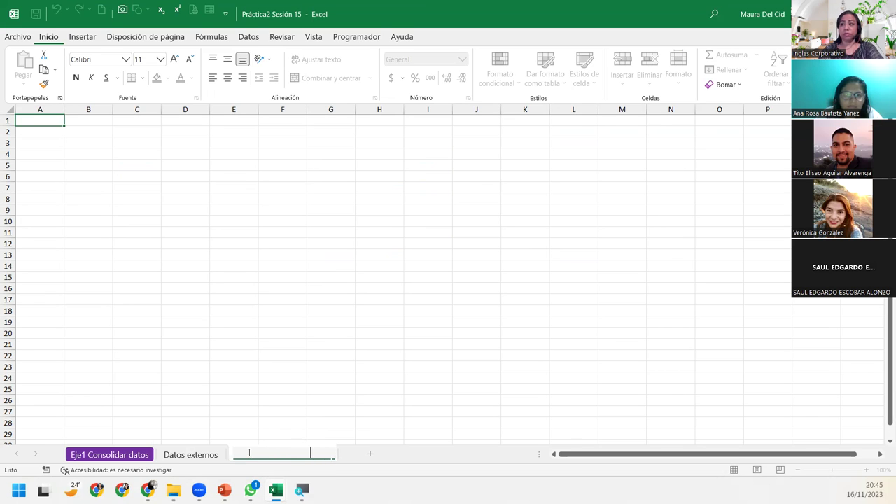
{"action": "type", "text": "VÍNCULOS"}
{"action": "key", "text": "Return"}
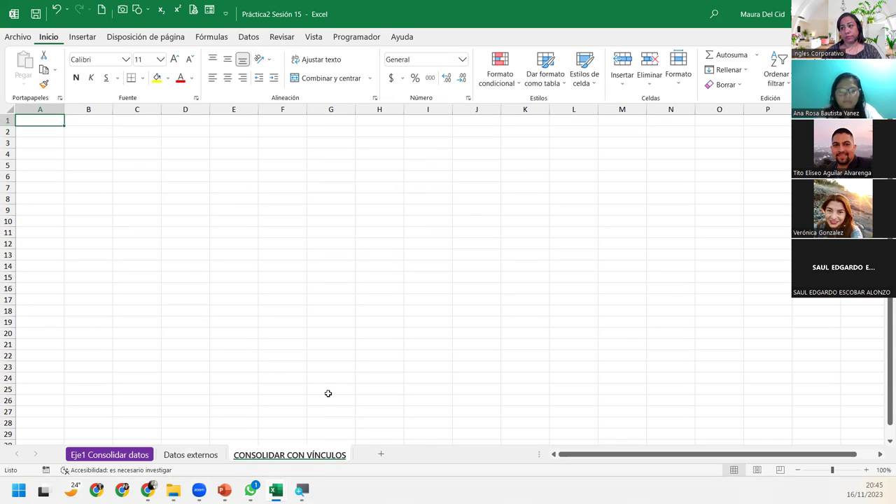
{"action": "left_click", "coordinate": [100, 133]}
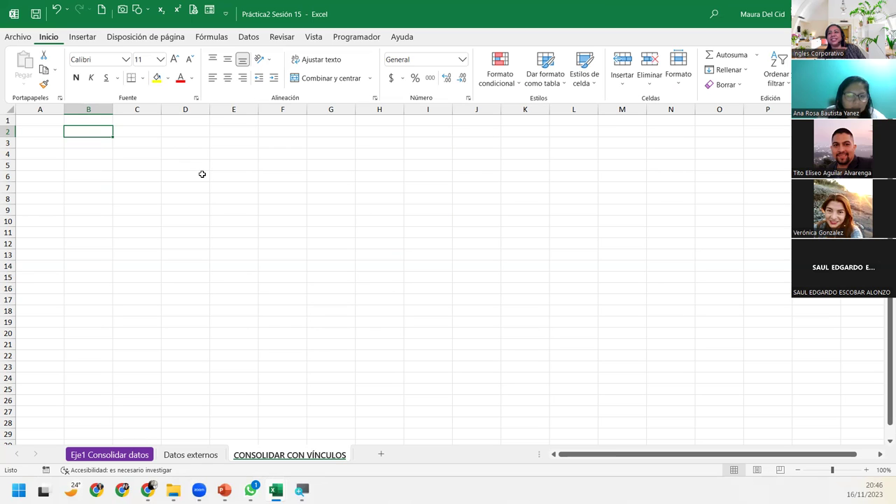
Step: Open Consolidar and add the Masferrer range B3:C12 as a reference
{"action": "left_click", "coordinate": [249, 37]}
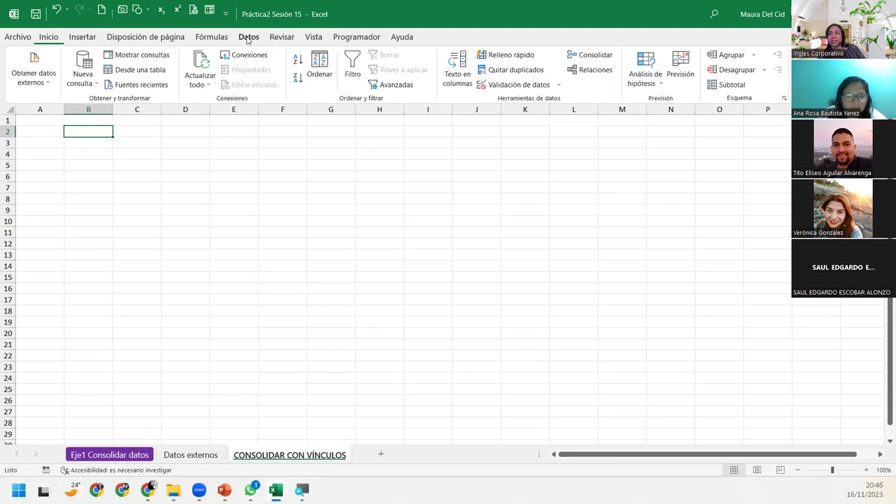
{"action": "left_click", "coordinate": [591, 55]}
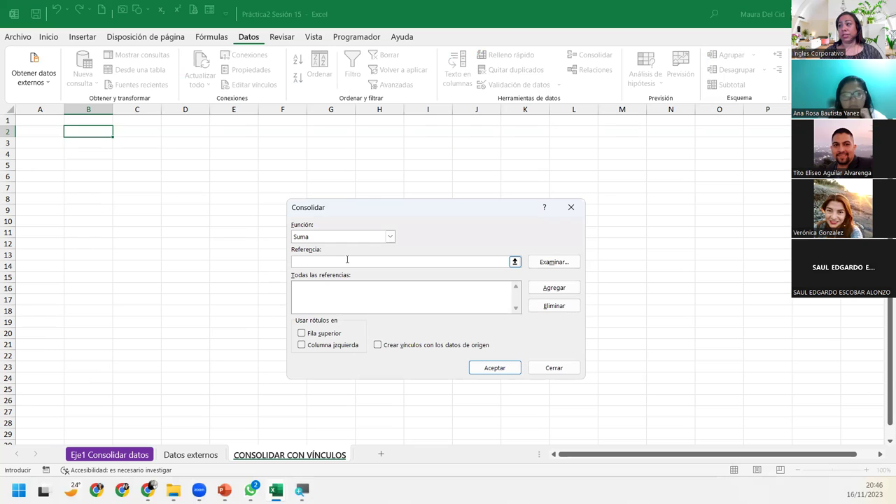
{"action": "mouse_move", "coordinate": [275, 490]}
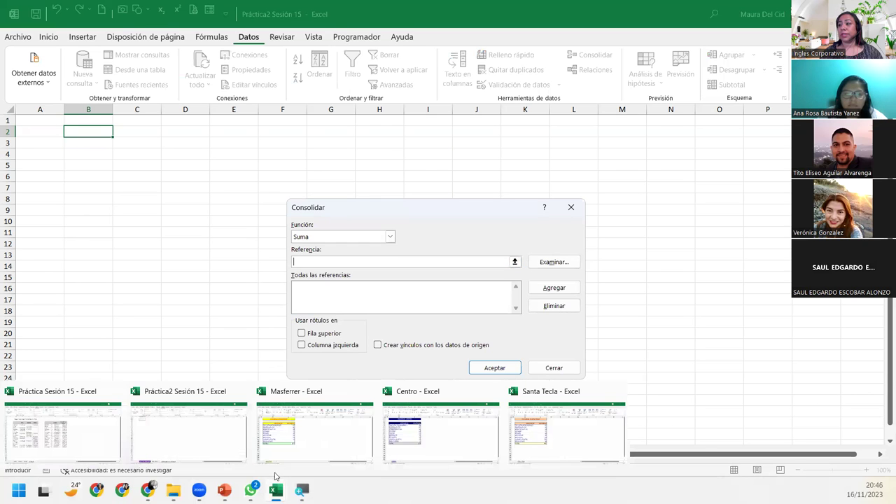
{"action": "left_click", "coordinate": [290, 442]}
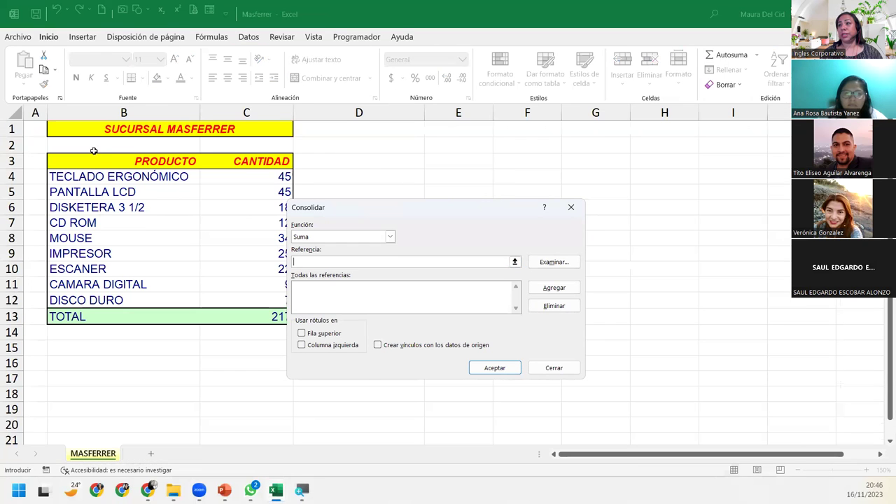
{"action": "left_click_drag", "start_coordinate": [92, 161], "coordinate": [224, 297]}
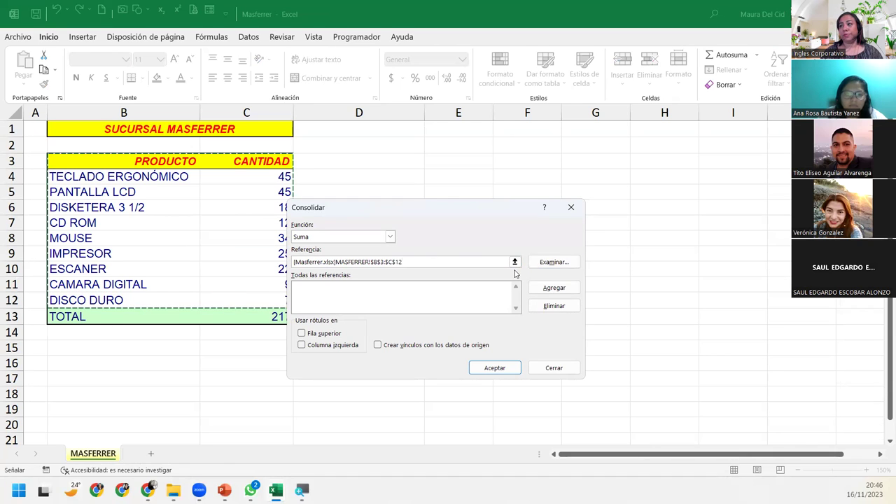
{"action": "left_click", "coordinate": [553, 290]}
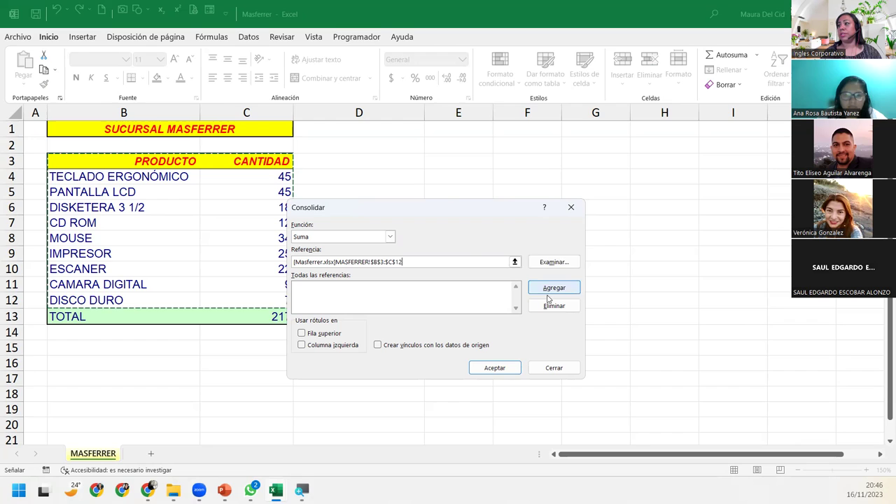
{"action": "key", "text": "Delete"}
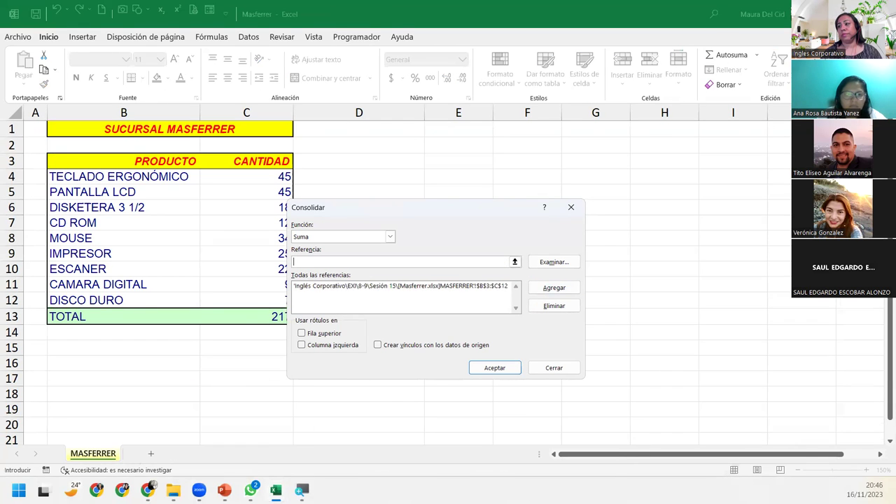
Step: Add the Centro and Santa Tecla B3:C12 ranges as references
{"action": "left_click", "coordinate": [430, 429]}
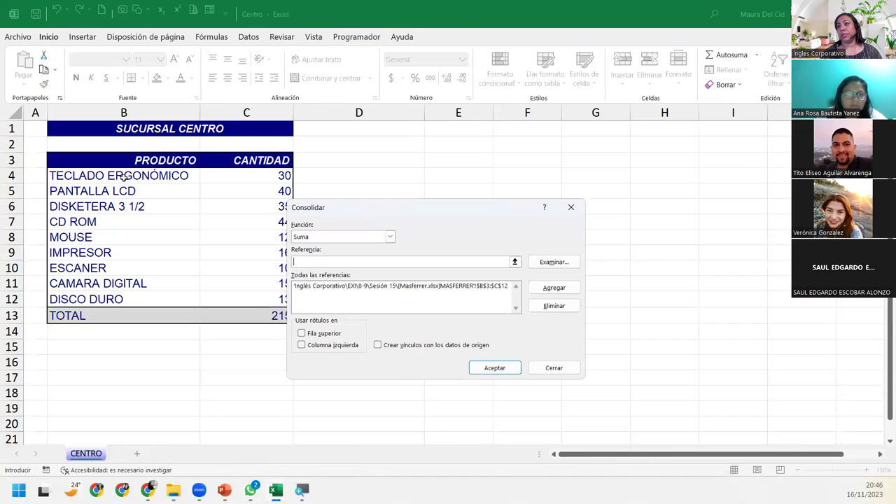
{"action": "left_click_drag", "start_coordinate": [91, 158], "coordinate": [238, 301]}
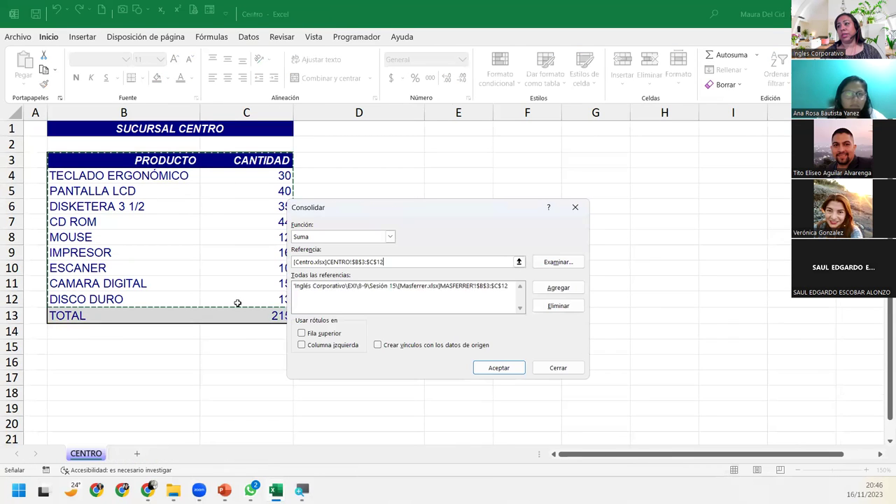
{"action": "left_click", "coordinate": [565, 288]}
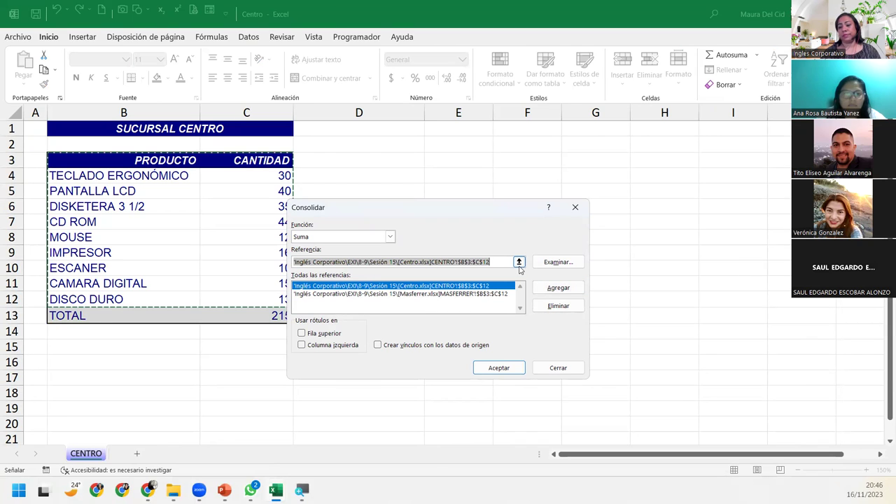
{"action": "key", "text": "Delete"}
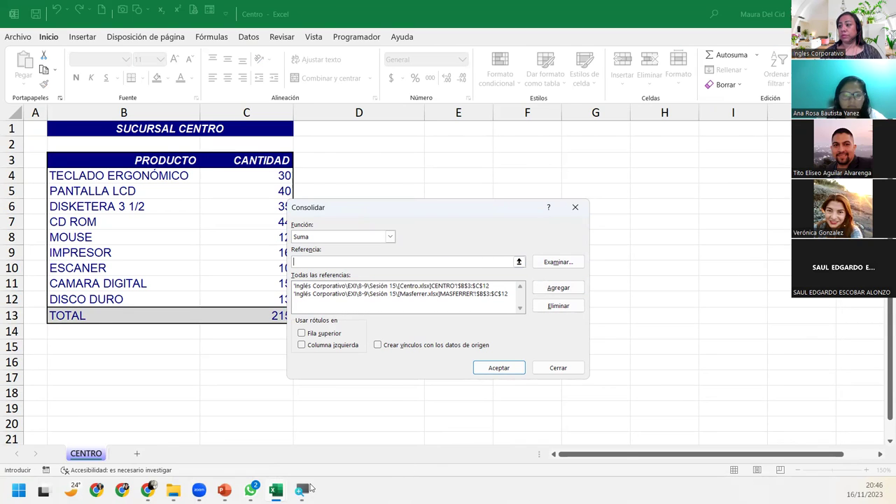
{"action": "left_click", "coordinate": [579, 458]}
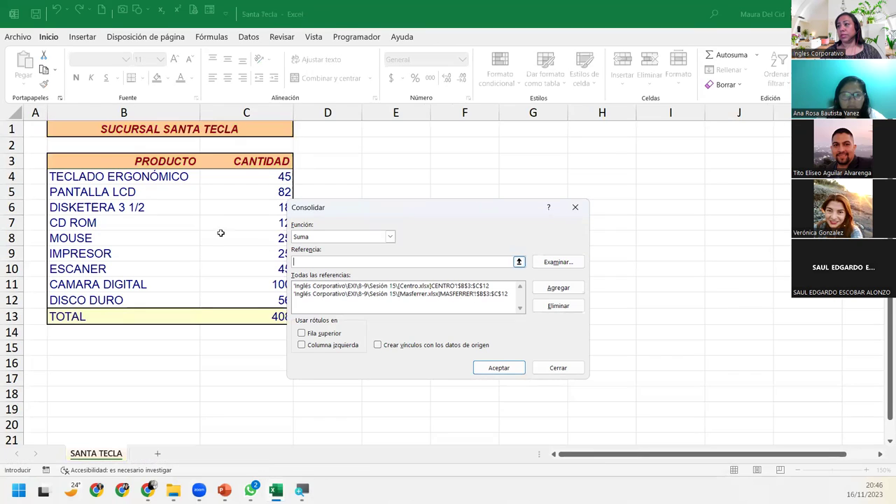
{"action": "left_click_drag", "start_coordinate": [93, 159], "coordinate": [250, 298]}
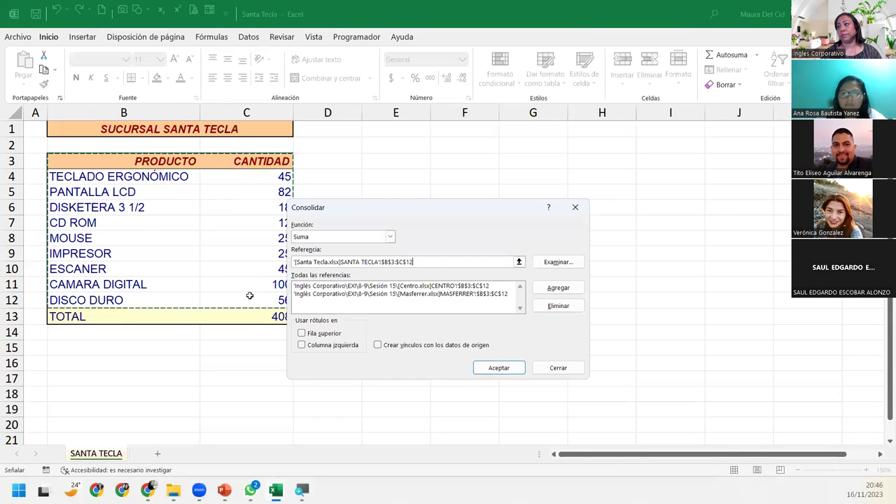
{"action": "left_click", "coordinate": [558, 288]}
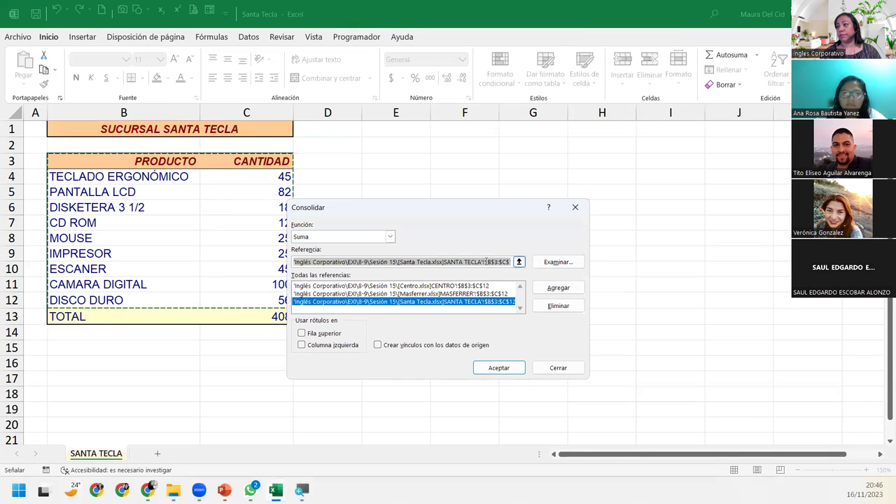
{"action": "left_click", "coordinate": [486, 261]}
{"action": "key", "text": "Delete"}
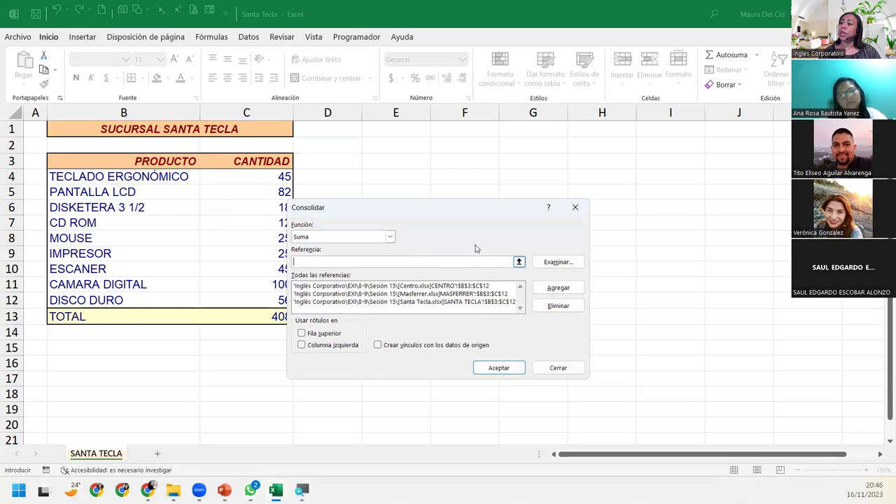
Step: Enable Fila superior, Columna izquierda and links to the source data
{"action": "left_click", "coordinate": [301, 333]}
{"action": "left_click", "coordinate": [301, 346]}
{"action": "left_click", "coordinate": [378, 345]}
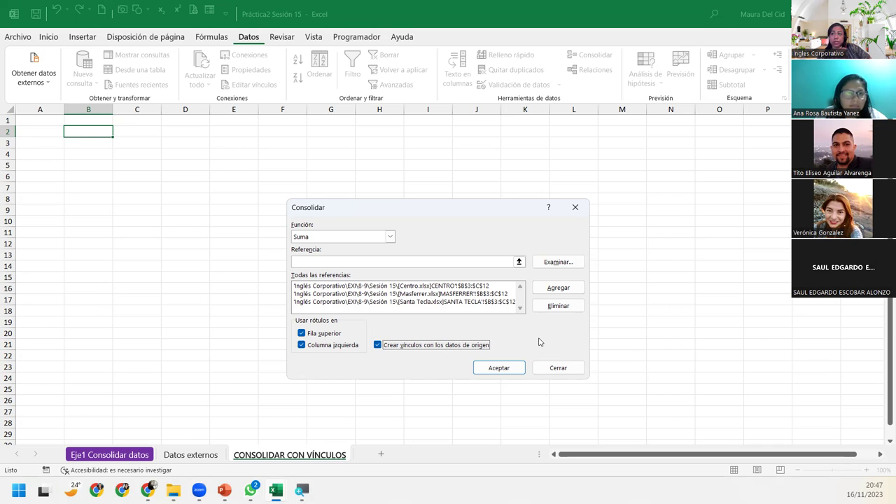
Step: Run the linked consolidation, autofit column B to product names, and narrow column C
{"action": "left_click", "coordinate": [506, 370]}
{"action": "mouse_move", "coordinate": [276, 490]}
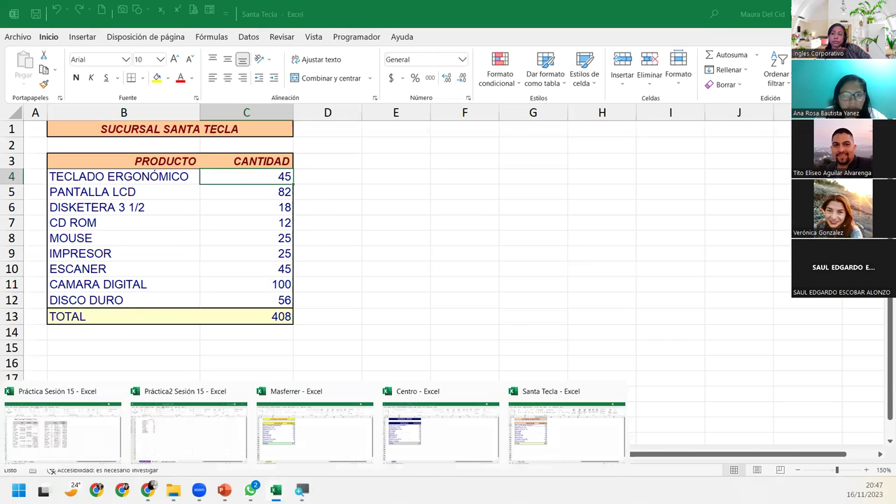
{"action": "left_click", "coordinate": [210, 431]}
{"action": "left_click", "coordinate": [116, 143]}
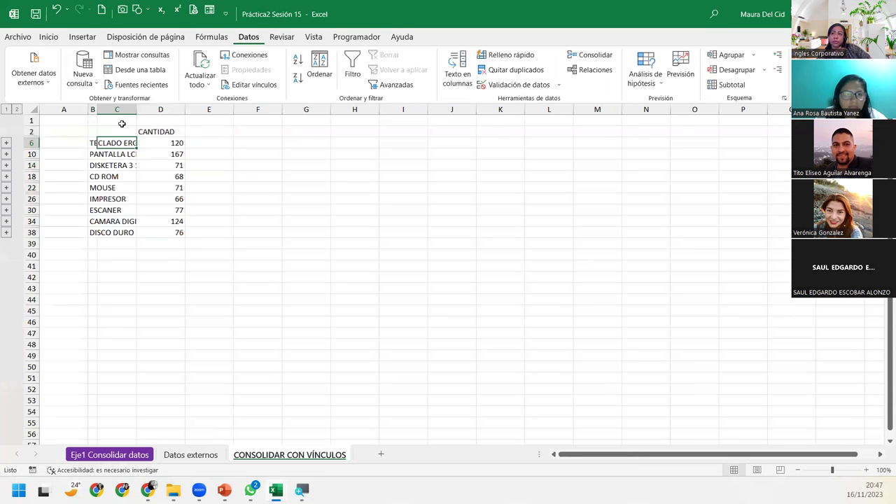
{"action": "left_click_drag", "start_coordinate": [138, 110], "coordinate": [140, 110]}
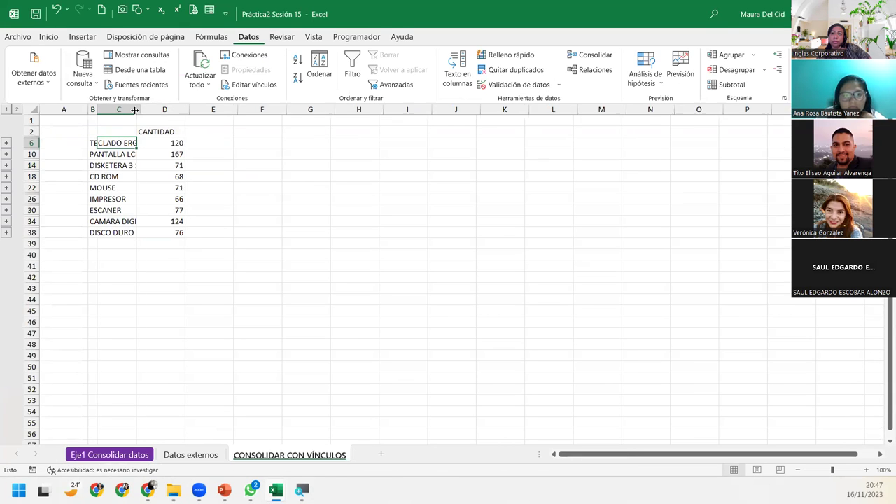
{"action": "double_click", "coordinate": [98, 108]}
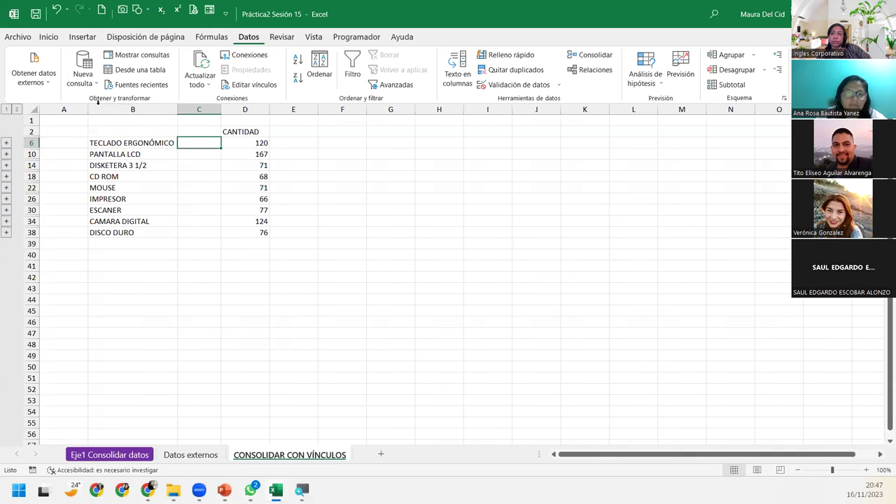
{"action": "left_click", "coordinate": [161, 134]}
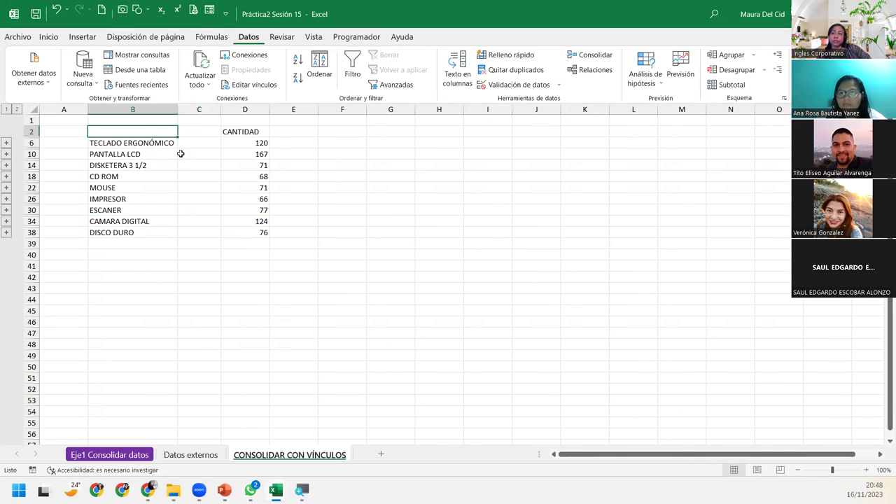
{"action": "left_click", "coordinate": [153, 144]}
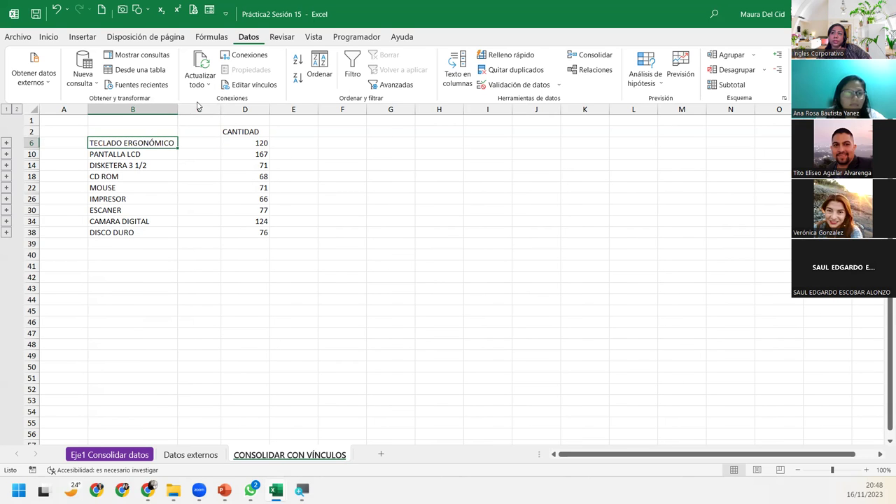
{"action": "left_click_drag", "start_coordinate": [221, 109], "coordinate": [183, 109]}
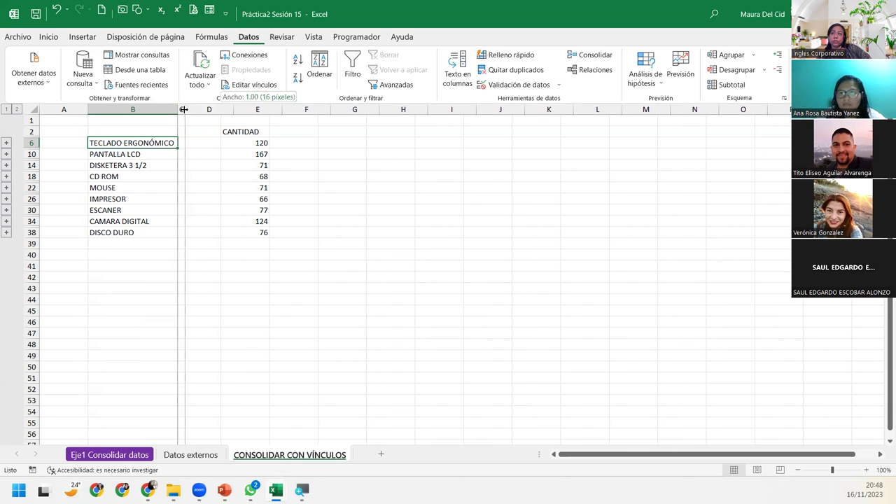
{"action": "left_click", "coordinate": [198, 197]}
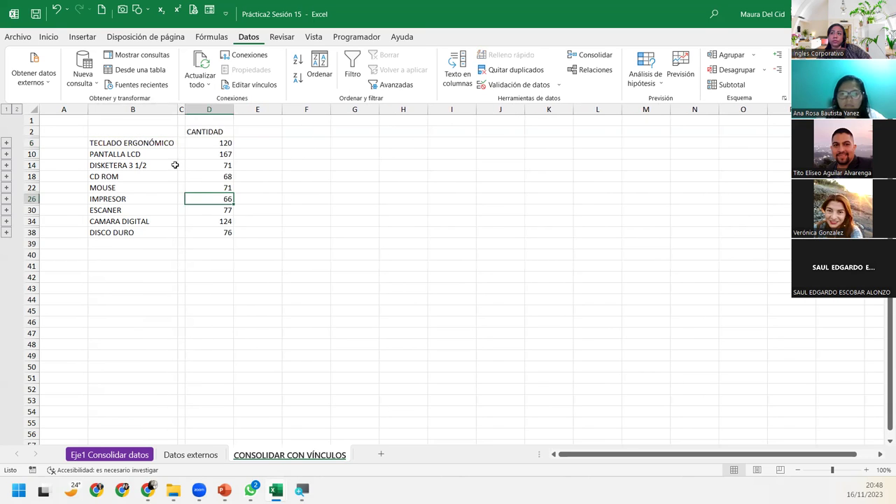
{"action": "left_click", "coordinate": [132, 143]}
{"action": "left_click", "coordinate": [131, 154]}
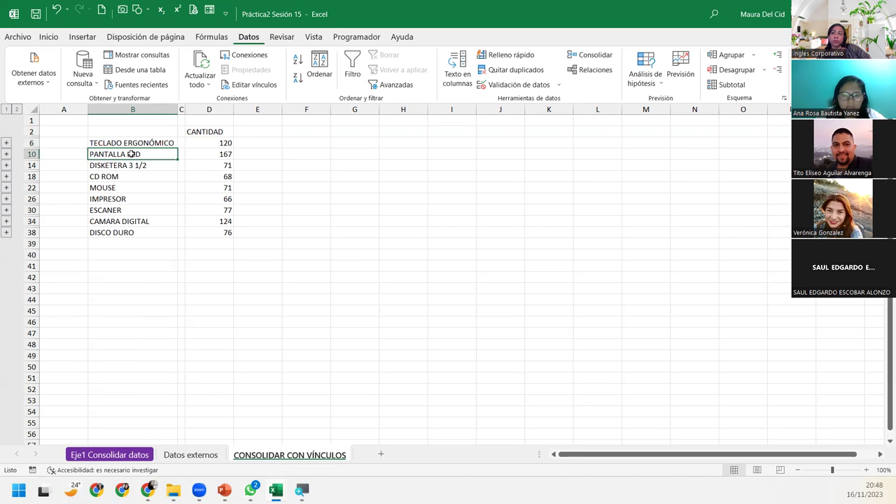
Step: Check the sum of Datos externos quantities H3:H10, then return to the linked consolidation sheet
{"action": "left_click", "coordinate": [190, 455]}
{"action": "mouse_move", "coordinate": [490, 154]}
{"action": "left_mouse_down"}
{"action": "mouse_move", "coordinate": [484, 241]}
{"action": "mouse_move", "coordinate": [494, 259]}
{"action": "left_mouse_up"}
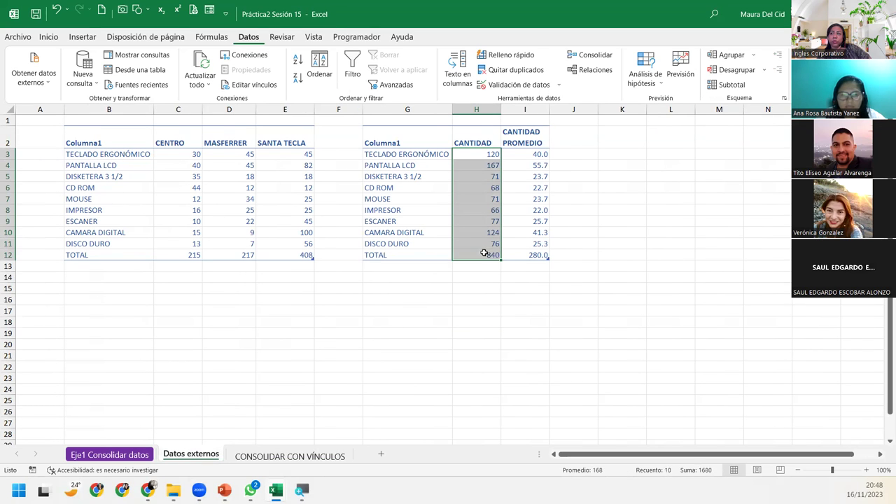
{"action": "left_click", "coordinate": [367, 286]}
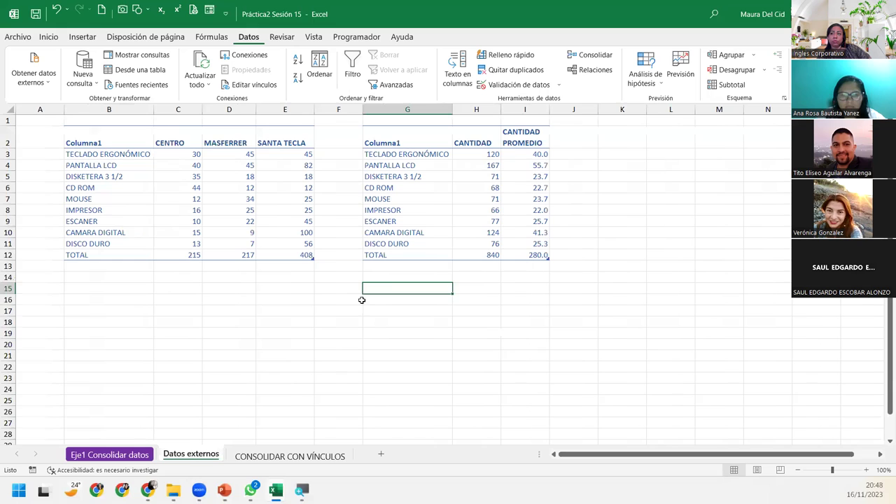
{"action": "left_click", "coordinate": [313, 455]}
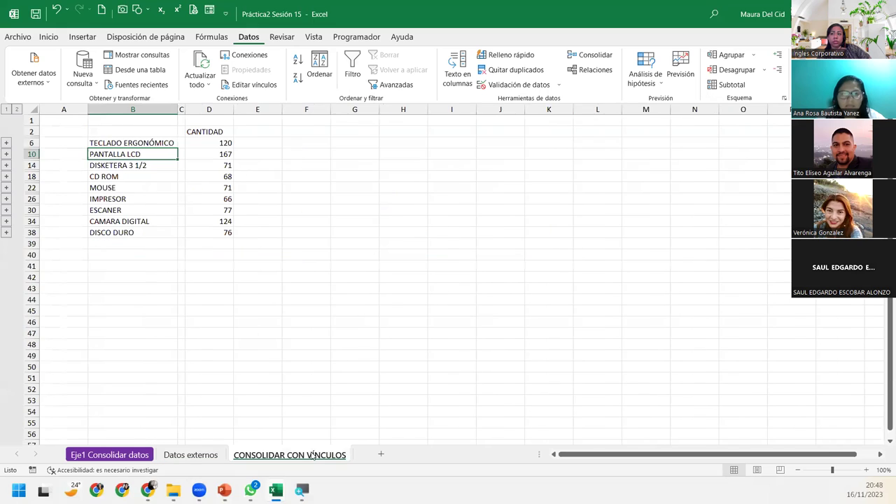
{"action": "left_click", "coordinate": [121, 143]}
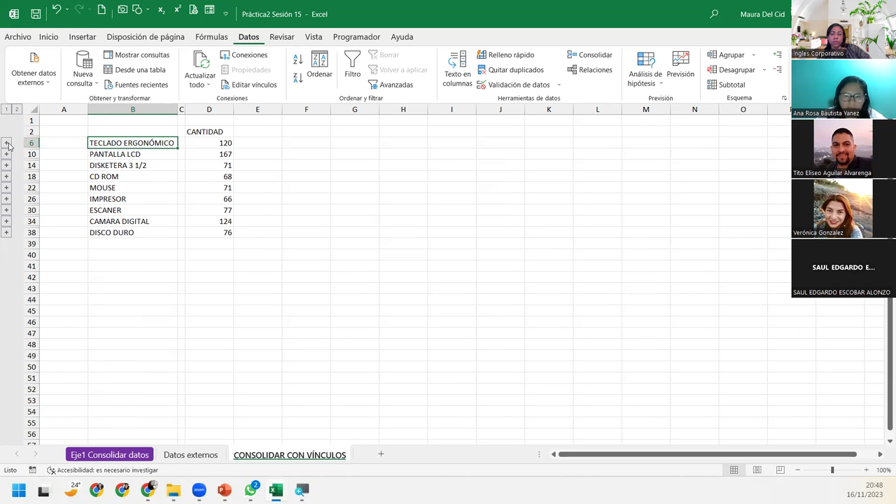
Step: Expand TECLADO ERGONÓMICO into branch rows and confirm Centro's quantity is 30
{"action": "left_click", "coordinate": [7, 143]}
{"action": "double_click", "coordinate": [184, 110]}
{"action": "left_click", "coordinate": [246, 140]}
{"action": "left_click", "coordinate": [245, 152]}
{"action": "left_click", "coordinate": [241, 165]}
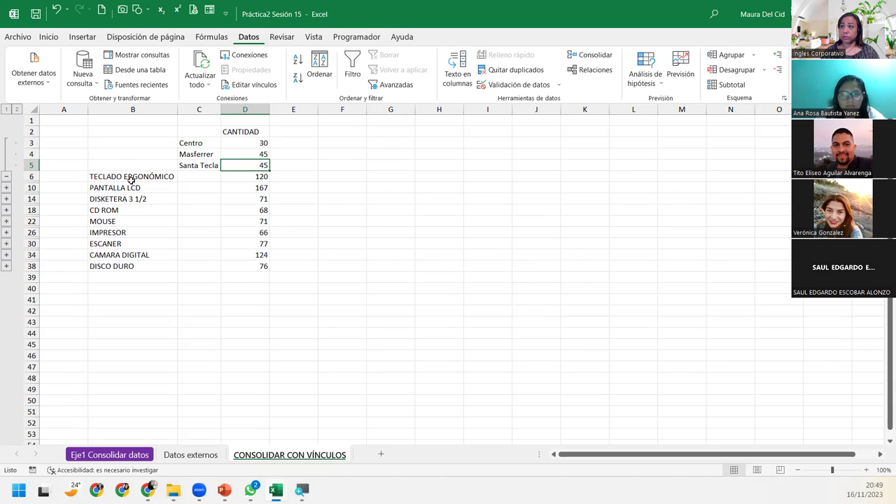
{"action": "left_click", "coordinate": [245, 141]}
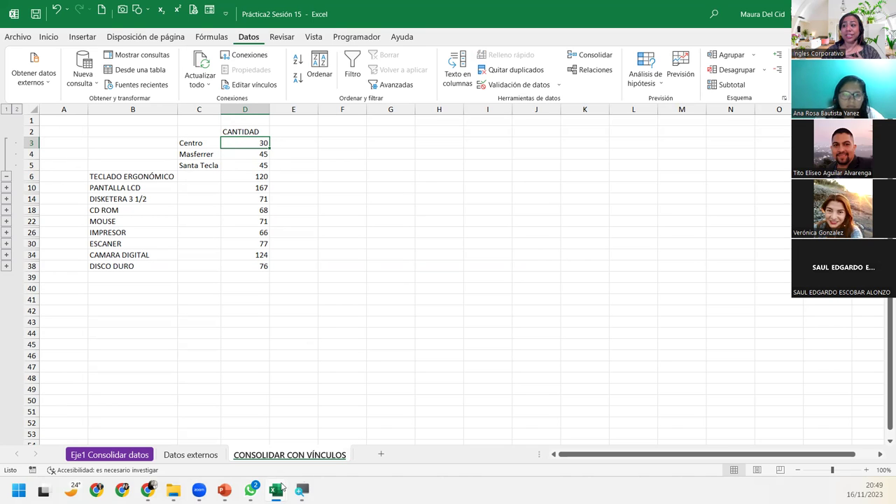
{"action": "mouse_move", "coordinate": [275, 490]}
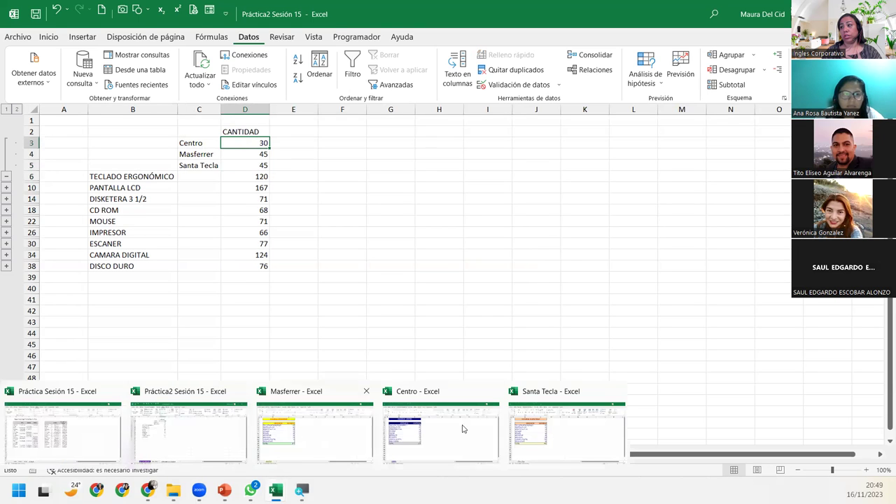
Step: Enter 90 in Centro's C4 for TECLADO ERGONÓMICO, then collapse its rows 3-5 in Práctica2
{"action": "left_click", "coordinate": [478, 428]}
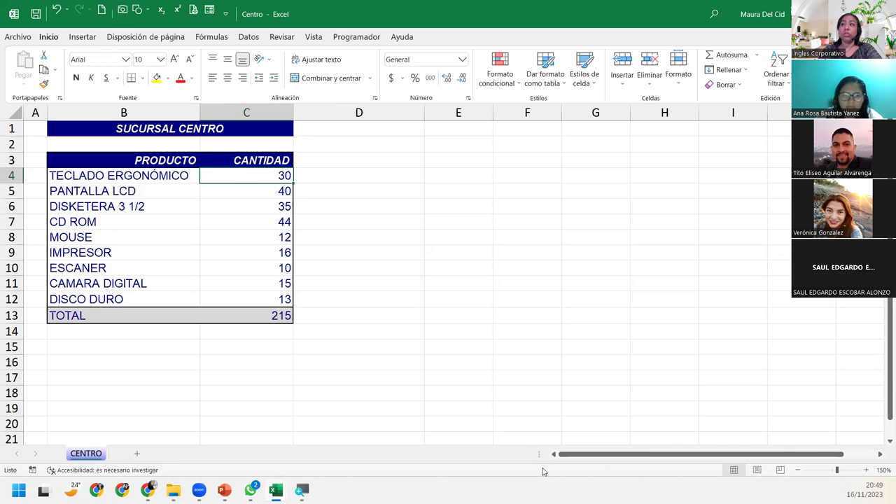
{"action": "type", "text": "90"}
{"action": "key", "text": "Return"}
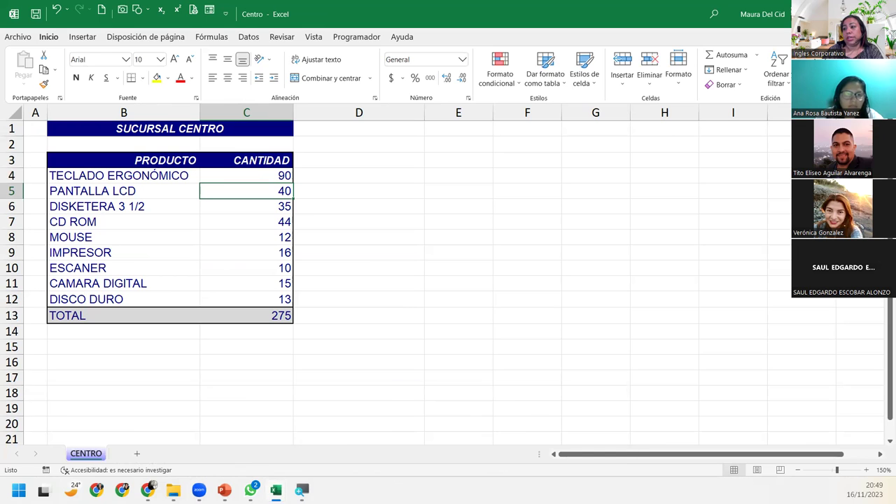
{"action": "mouse_move", "coordinate": [276, 490]}
{"action": "left_click", "coordinate": [204, 441]}
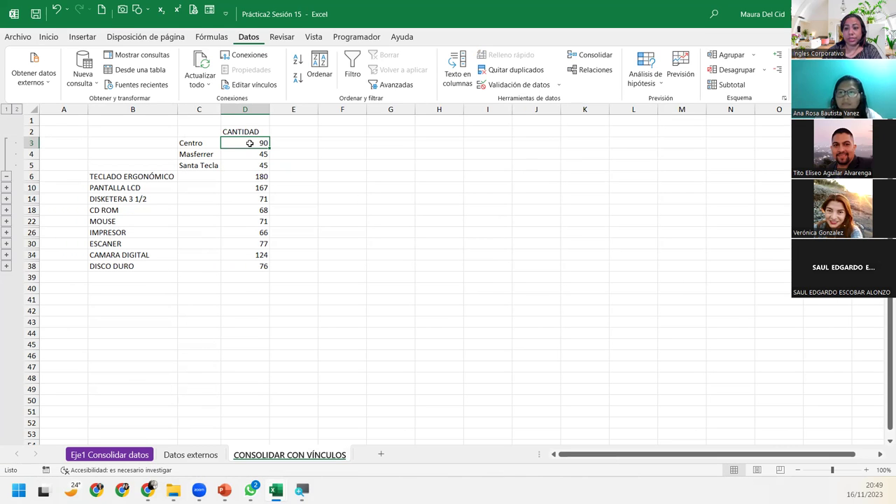
{"action": "left_click", "coordinate": [7, 176]}
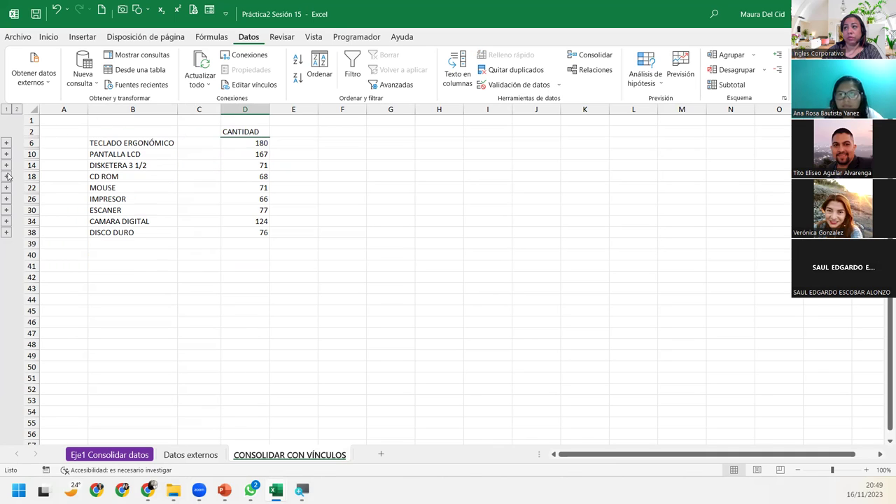
Step: Check TECLADO ERGONÓMICO's 180 total, then expand and re-collapse MOUSE's branch rows (12, 34, 25)
{"action": "left_click", "coordinate": [235, 142]}
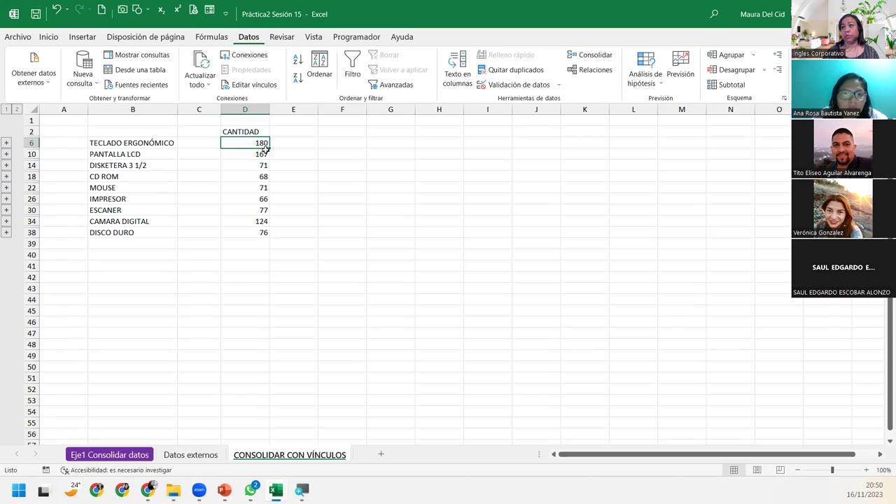
{"action": "left_click", "coordinate": [117, 144]}
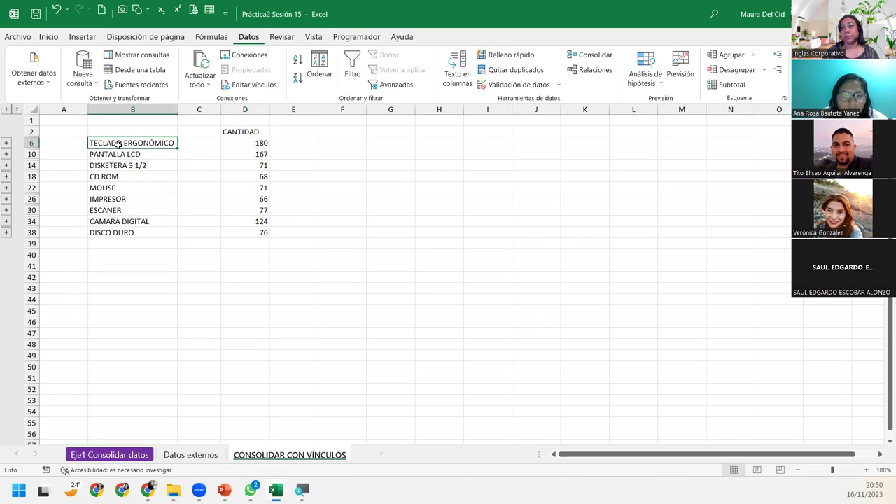
{"action": "left_click", "coordinate": [6, 188]}
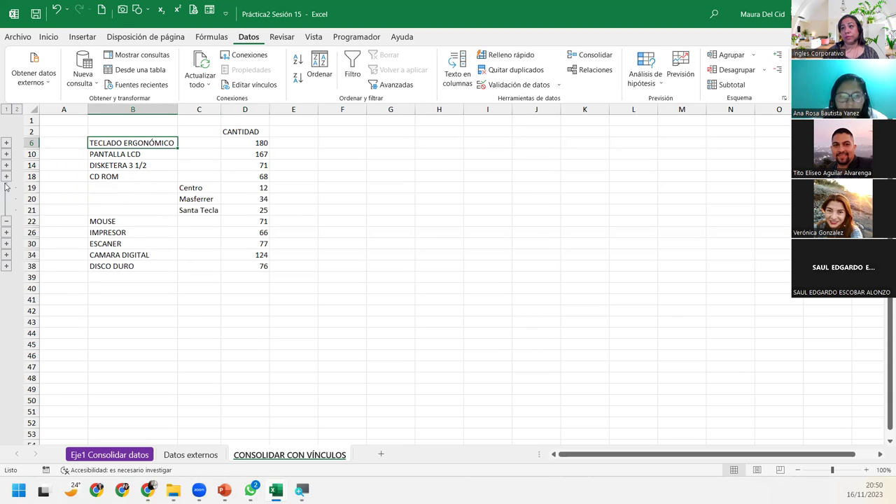
{"action": "left_click", "coordinate": [6, 188]}
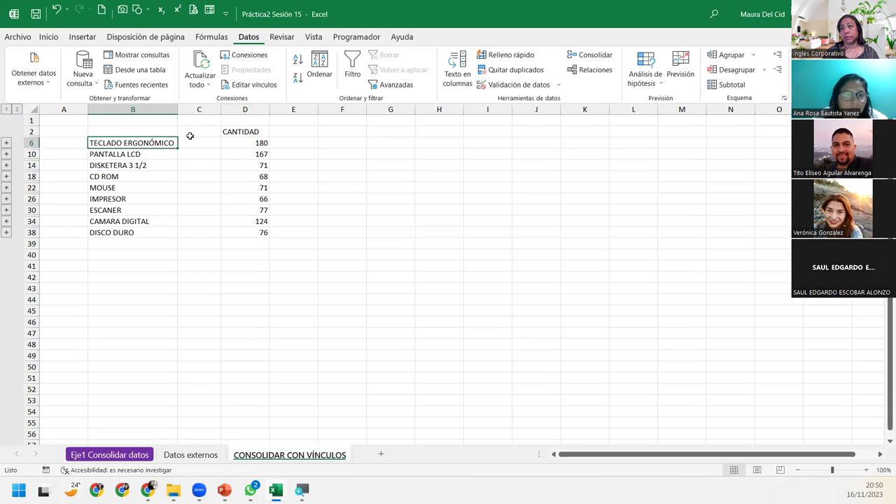
Step: Hide column C with the branch names and expand IMPRESOR's per-branch quantities
{"action": "right_click", "coordinate": [201, 109]}
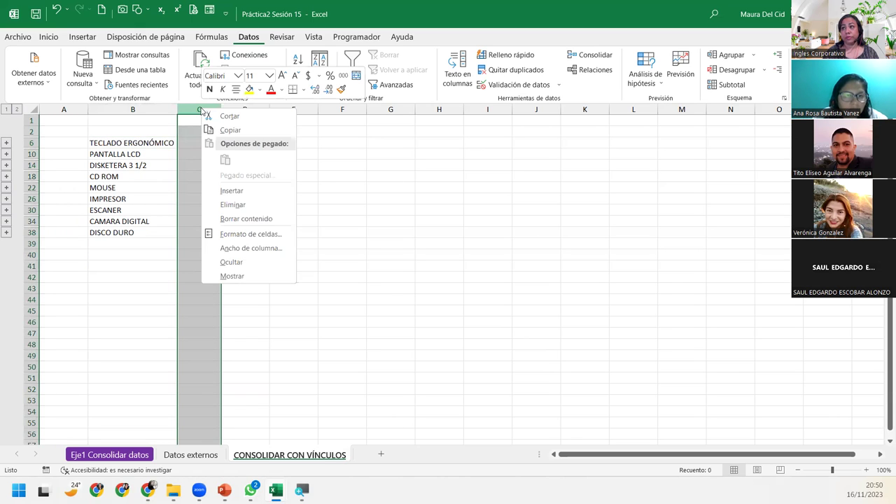
{"action": "left_click", "coordinate": [234, 262]}
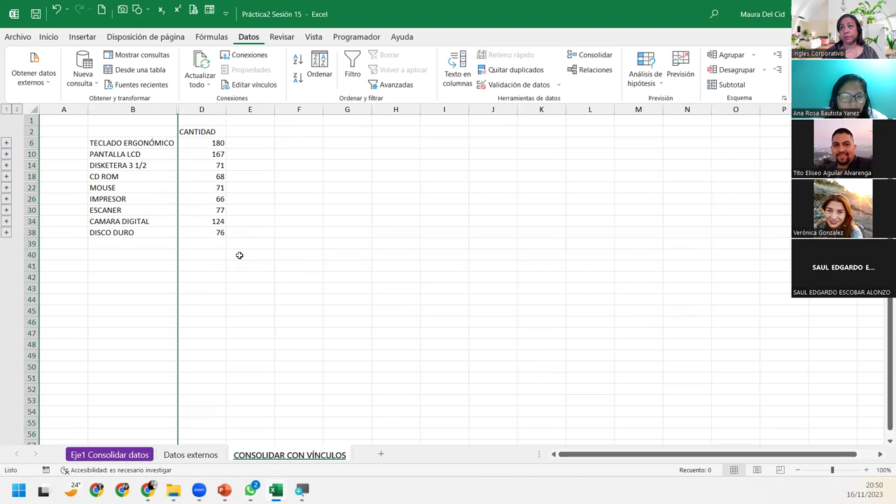
{"action": "left_click", "coordinate": [156, 166]}
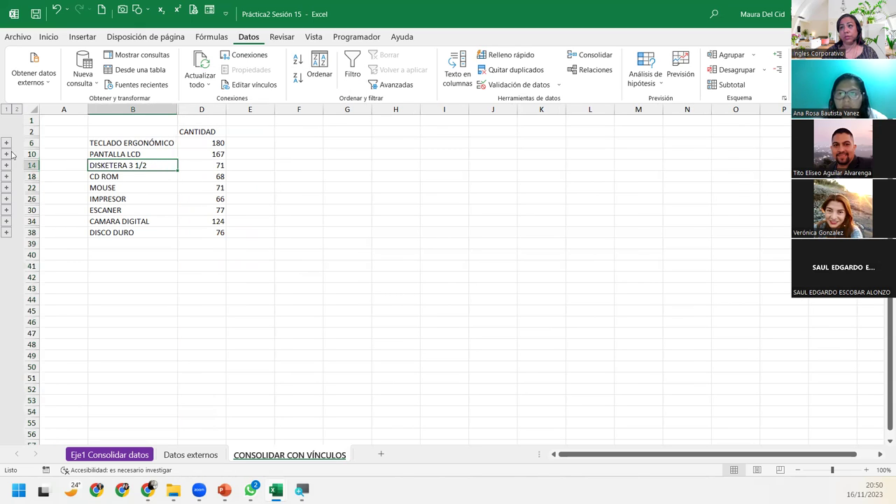
{"action": "left_click", "coordinate": [4, 199]}
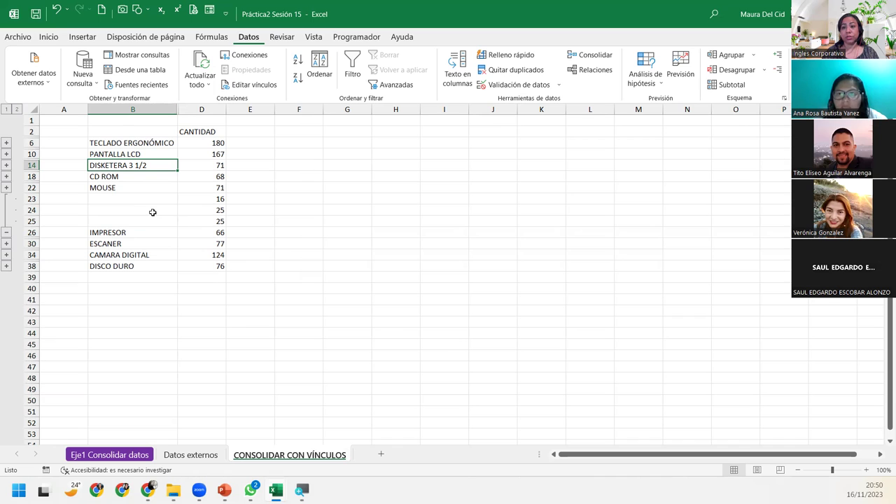
{"action": "left_click", "coordinate": [203, 196]}
{"action": "left_click", "coordinate": [203, 210]}
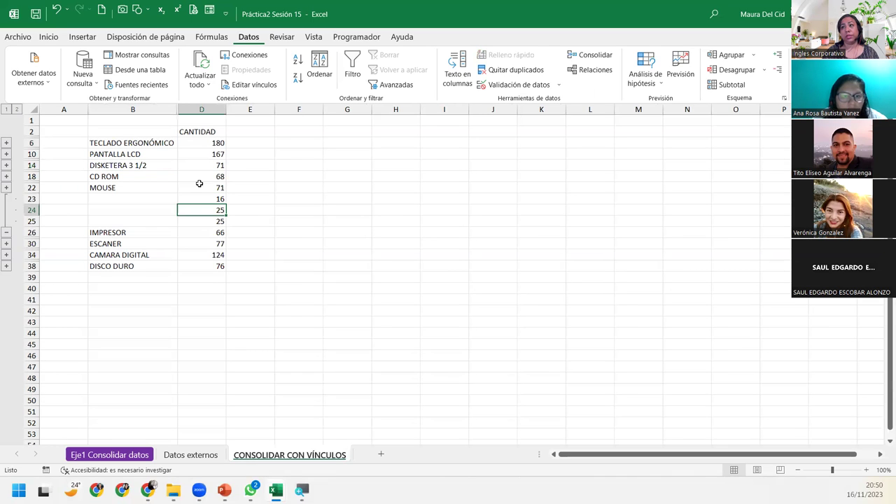
Step: Unhide column C by selecting columns B:D and choosing Mostrar
{"action": "right_click", "coordinate": [177, 111]}
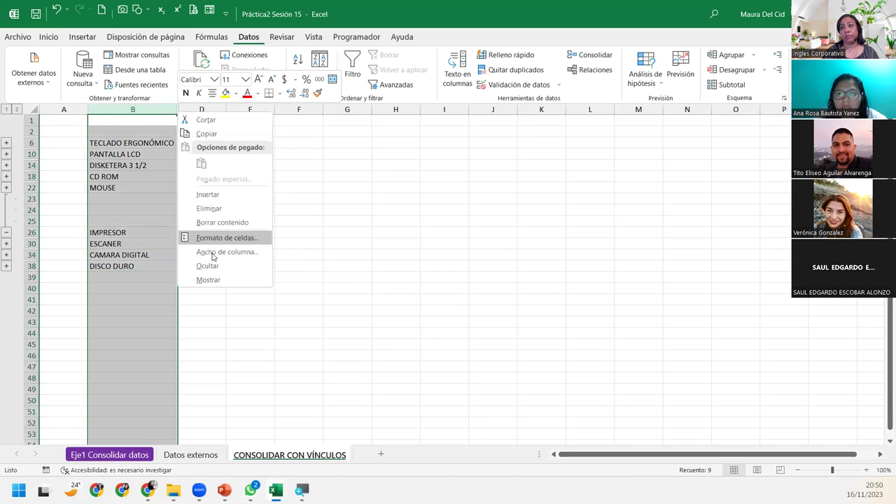
{"action": "left_click", "coordinate": [212, 280]}
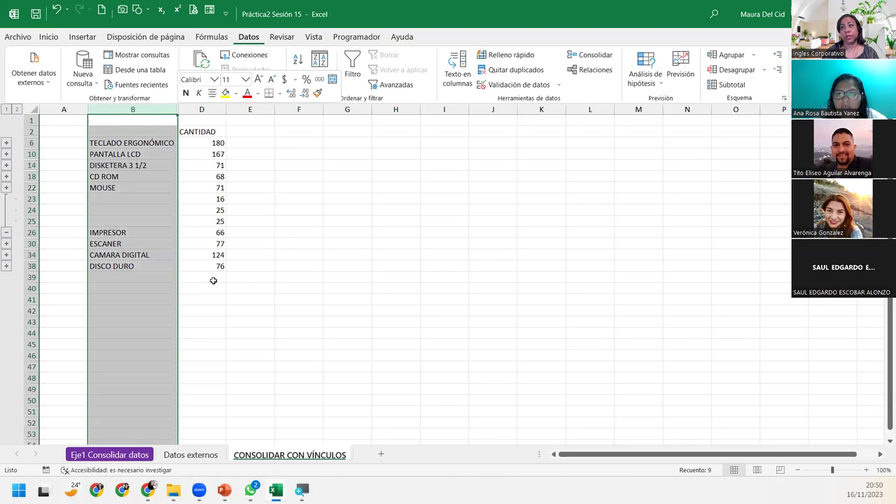
{"action": "left_click_drag", "start_coordinate": [164, 110], "coordinate": [191, 112]}
{"action": "right_click", "coordinate": [193, 111]}
{"action": "left_click", "coordinate": [257, 283]}
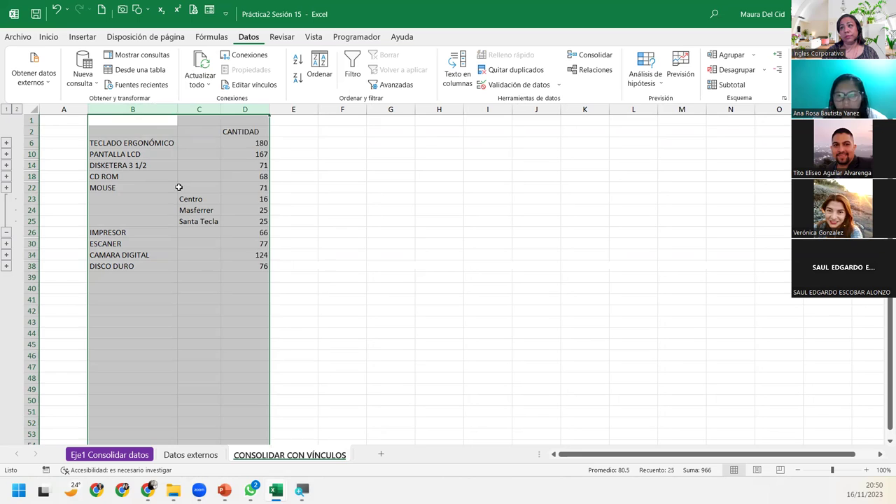
{"action": "left_click", "coordinate": [199, 111]}
Step: Check IMPRESOR's branches Centro, Masferrer and Santa Tecla, then collapse its group
{"action": "left_click", "coordinate": [202, 199]}
{"action": "left_click", "coordinate": [195, 211]}
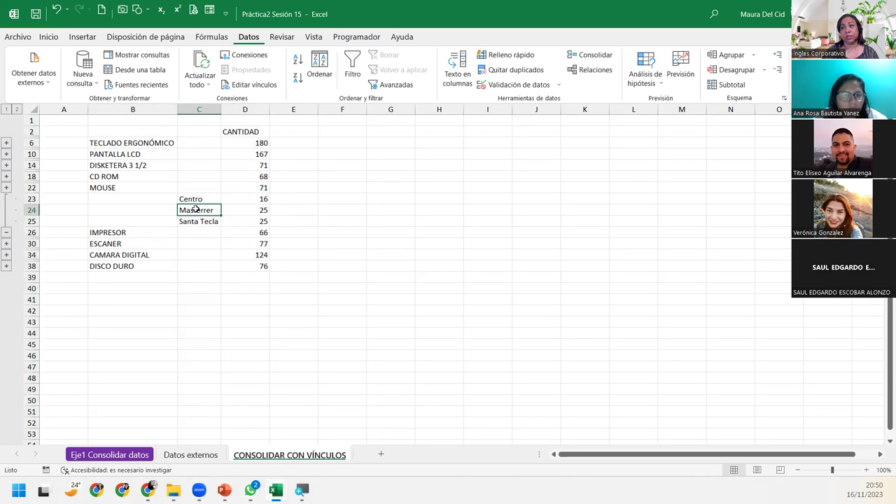
{"action": "left_click", "coordinate": [196, 221]}
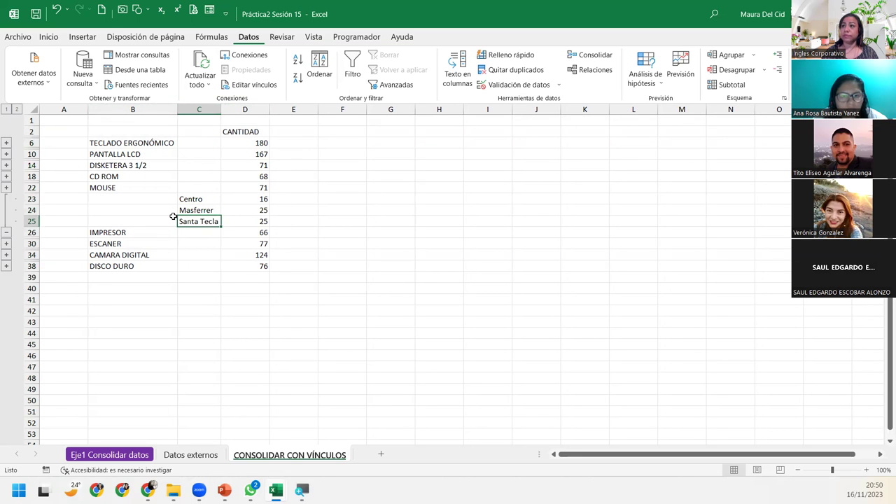
{"action": "left_click", "coordinate": [6, 234]}
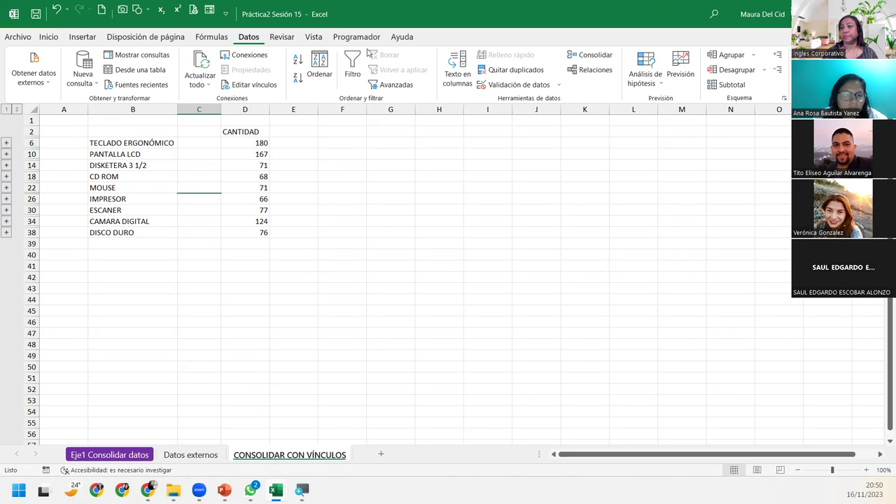
{"action": "left_click", "coordinate": [145, 156]}
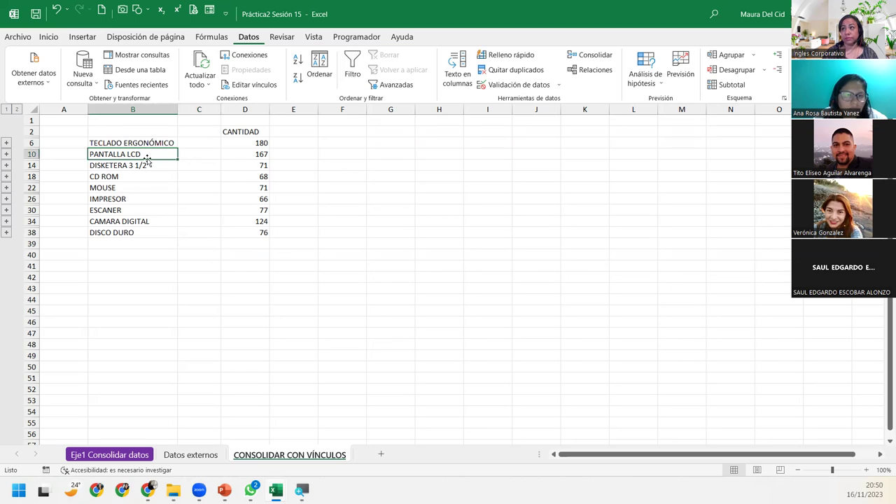
Step: Hide column C and format the consolidated range B2:D38 as an orange table
{"action": "right_click", "coordinate": [200, 111]}
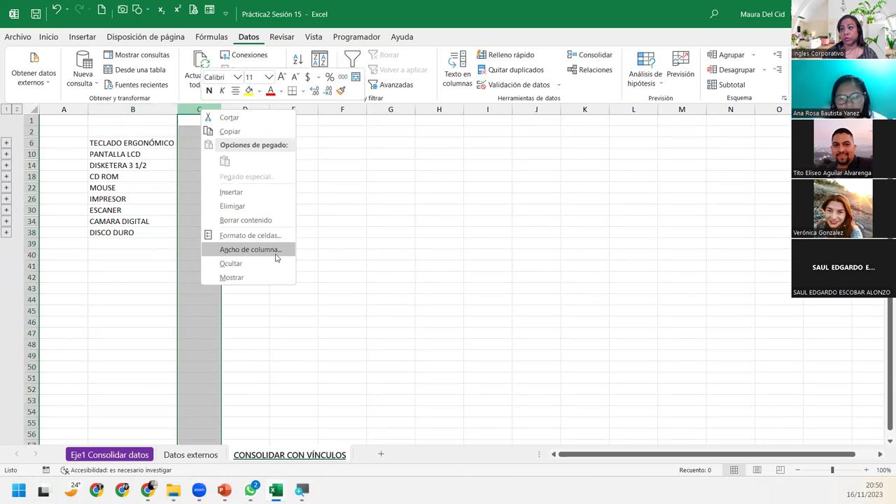
{"action": "left_click", "coordinate": [238, 263]}
{"action": "left_click_drag", "start_coordinate": [127, 134], "coordinate": [219, 231]}
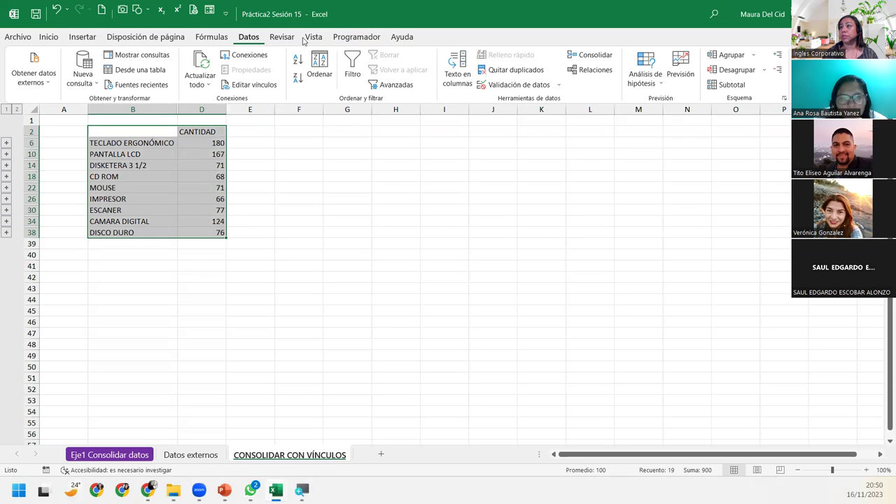
{"action": "left_click", "coordinate": [48, 36]}
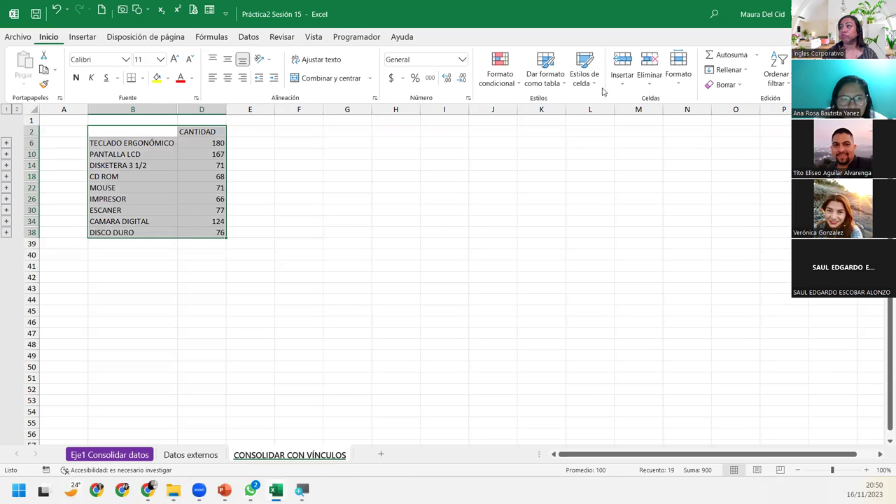
{"action": "left_click", "coordinate": [553, 78]}
{"action": "left_click", "coordinate": [635, 146]}
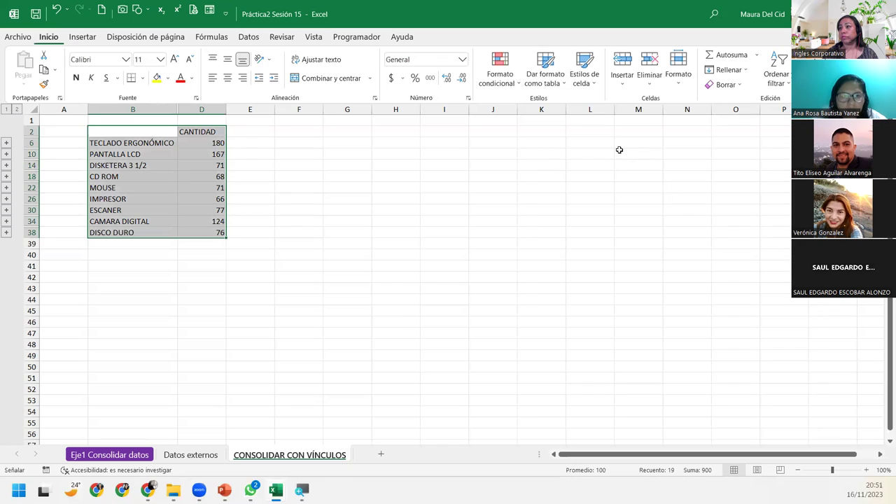
{"action": "left_click", "coordinate": [425, 320]}
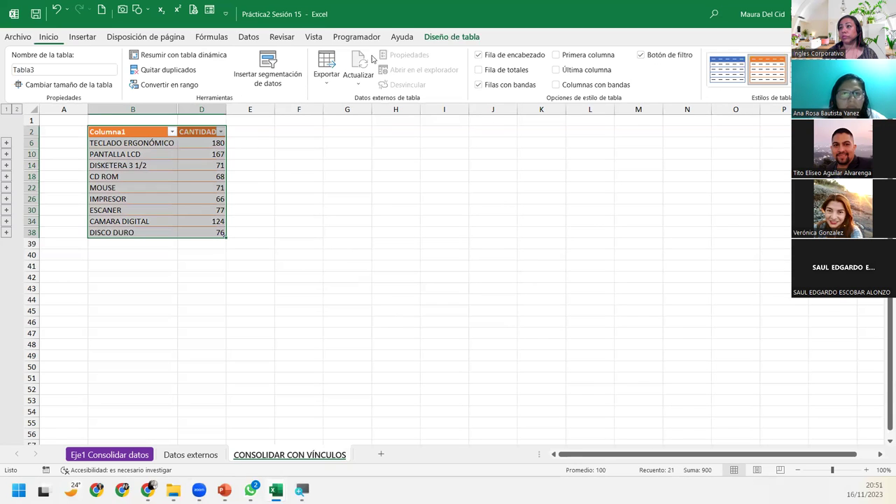
Step: Turn off banded rows and bring up the Diseño de tabla options from inside the table
{"action": "left_click", "coordinate": [478, 85]}
{"action": "left_click", "coordinate": [174, 266]}
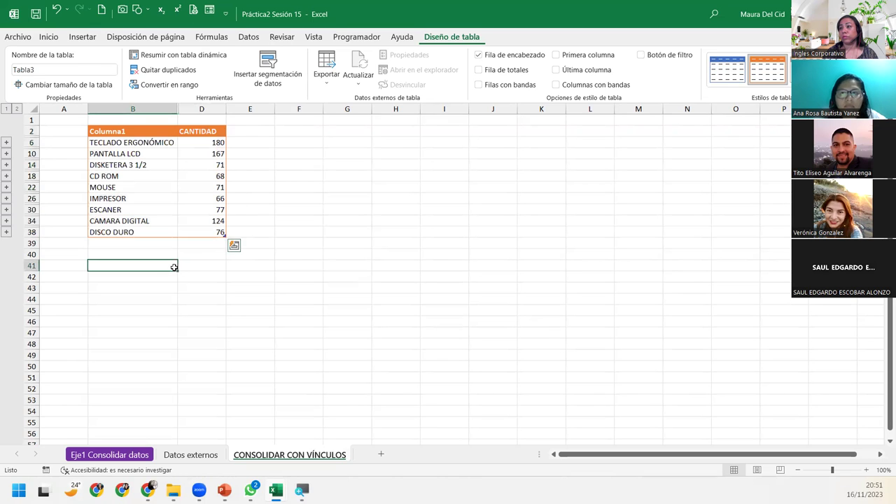
{"action": "left_click", "coordinate": [170, 244]}
{"action": "left_click", "coordinate": [202, 244]}
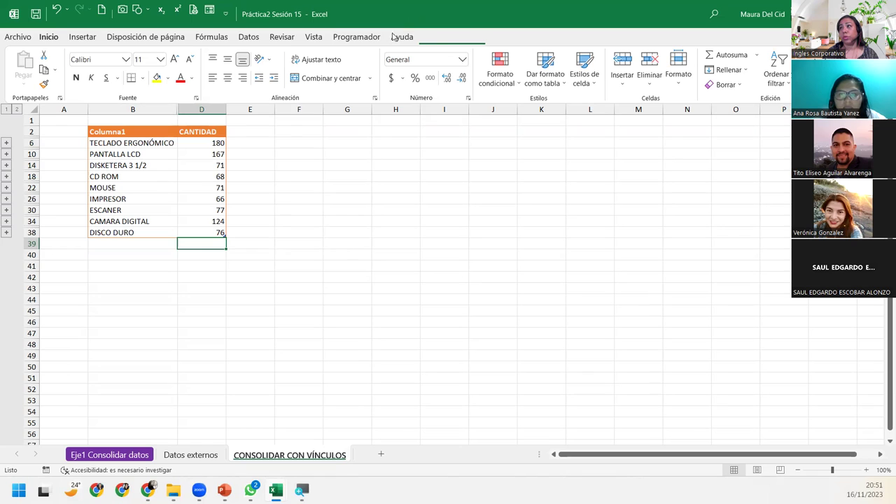
{"action": "left_click", "coordinate": [221, 209]}
{"action": "left_click", "coordinate": [468, 38]}
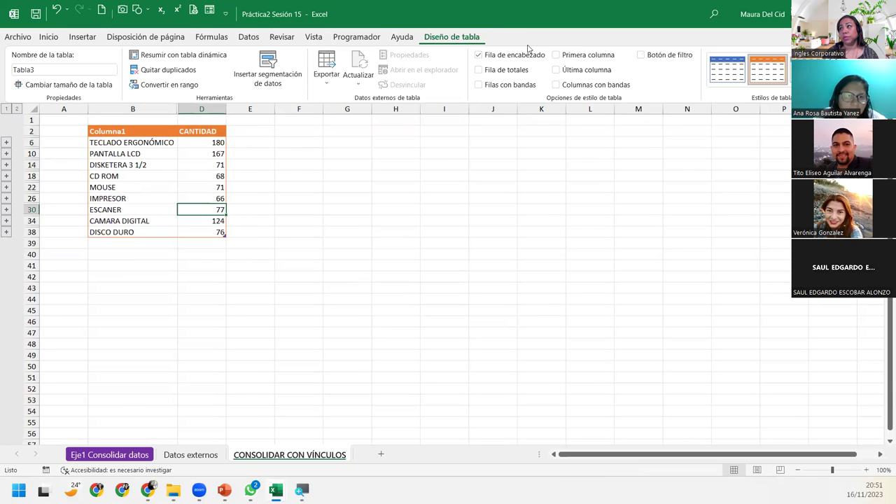
Step: Add a Total row, try Promedio, Máx. and Mín. in D39, then settle on Suma (900)
{"action": "left_click", "coordinate": [497, 70]}
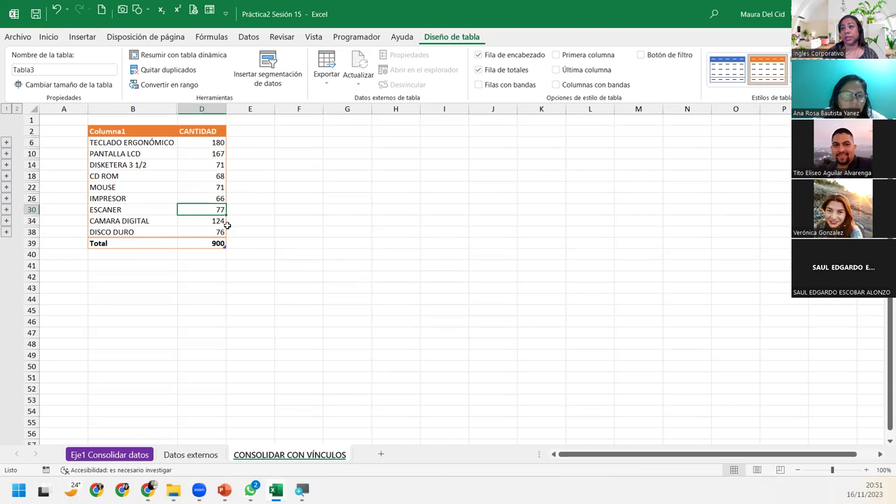
{"action": "left_click", "coordinate": [196, 245]}
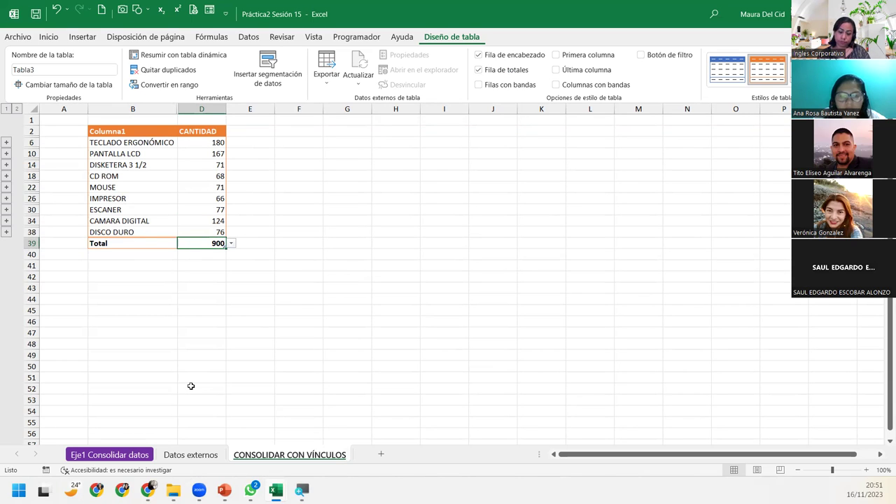
{"action": "left_click", "coordinate": [231, 244]}
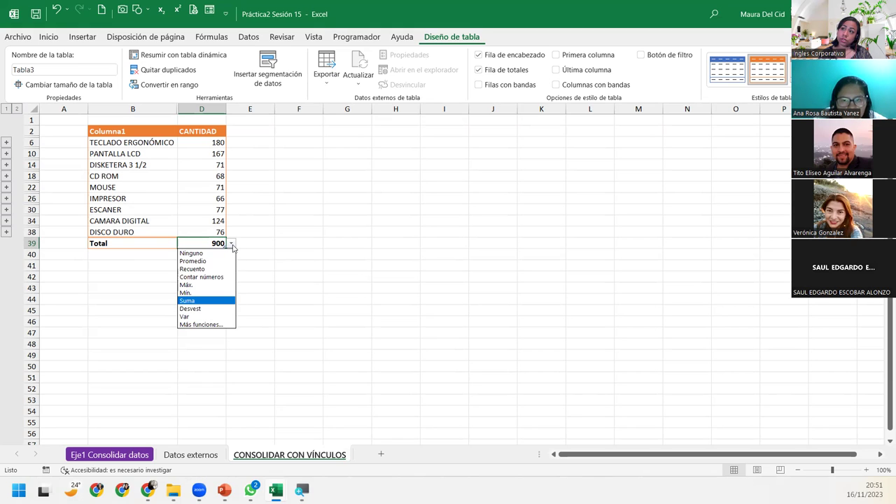
{"action": "left_click", "coordinate": [212, 258]}
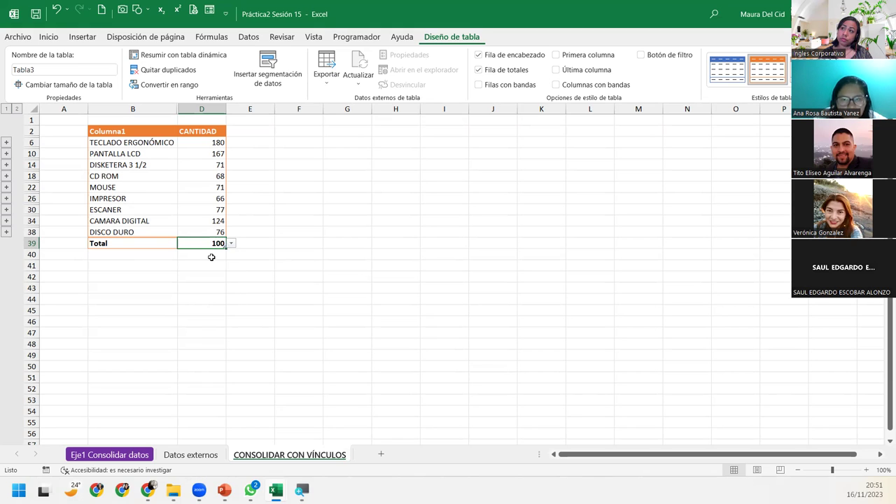
{"action": "left_click", "coordinate": [231, 244]}
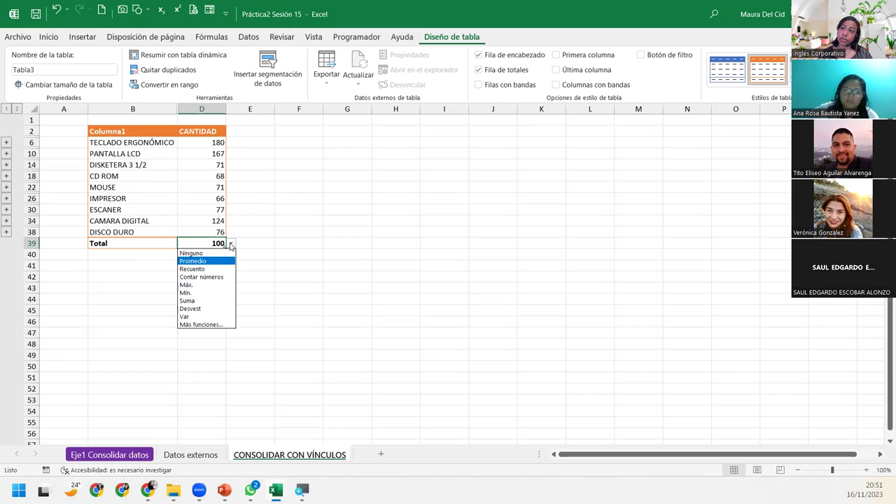
{"action": "left_click", "coordinate": [203, 285]}
{"action": "left_click", "coordinate": [232, 244]}
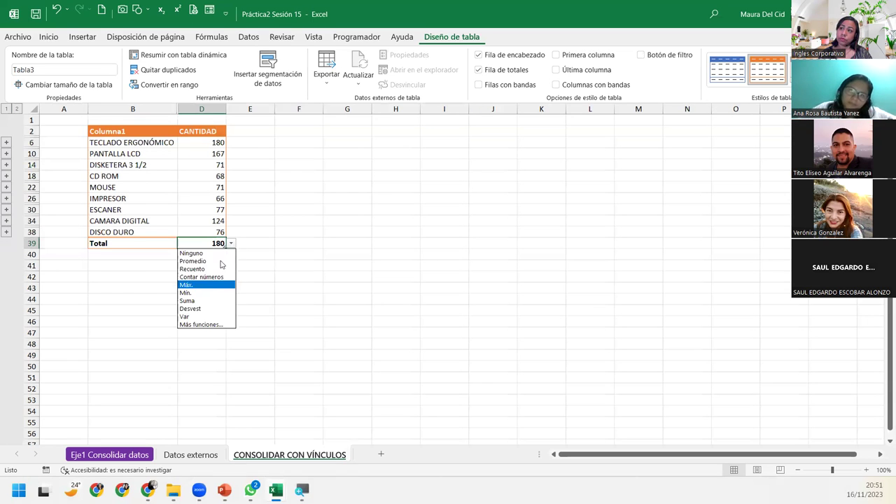
{"action": "left_click", "coordinate": [193, 293]}
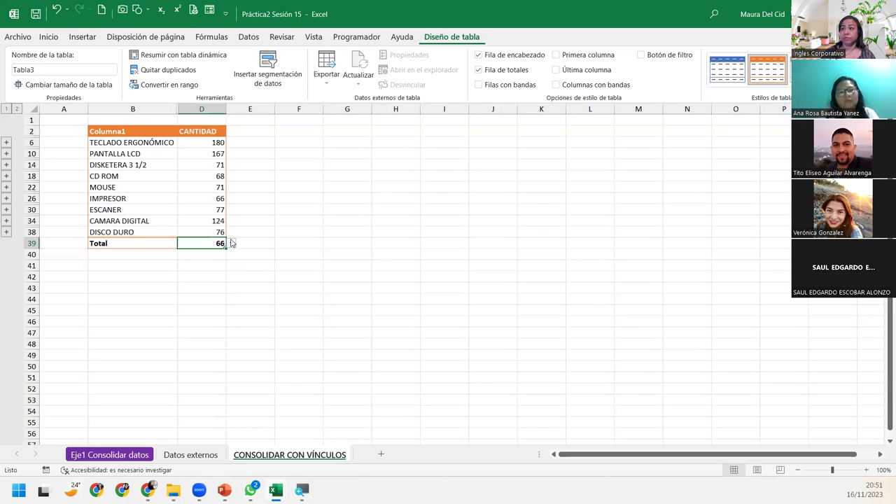
{"action": "left_click", "coordinate": [231, 243]}
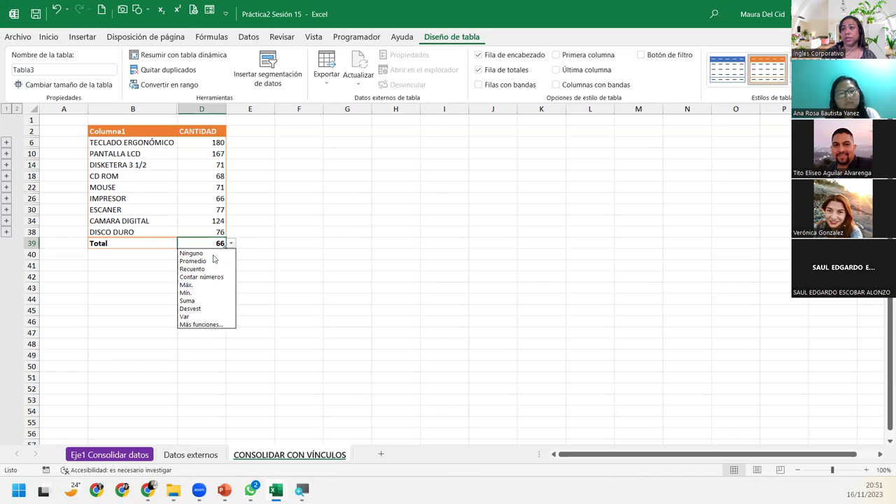
{"action": "left_click", "coordinate": [200, 301]}
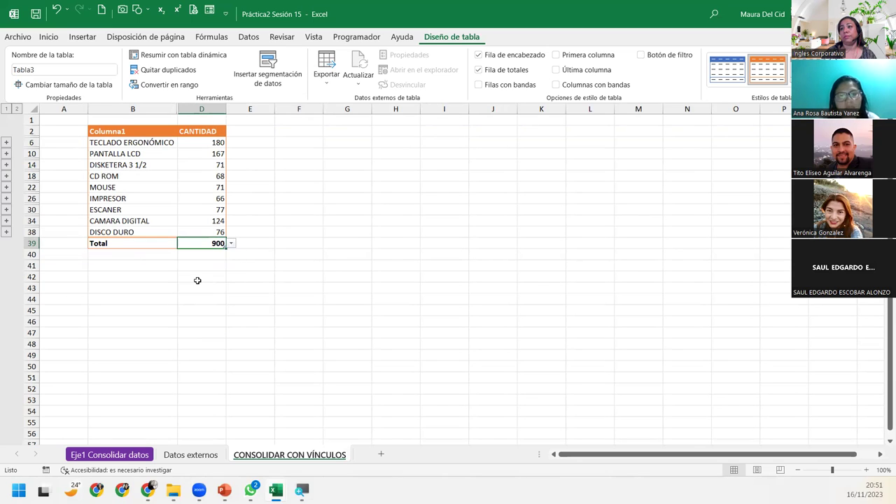
{"action": "left_click", "coordinate": [197, 280]}
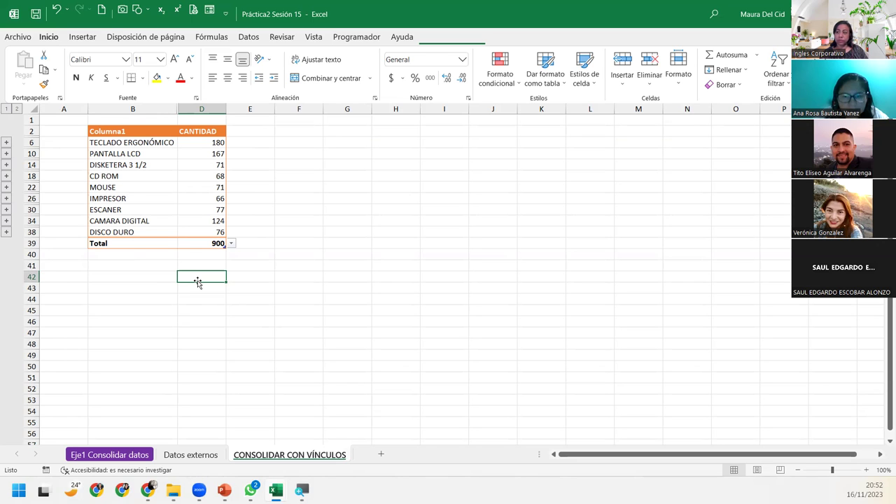
Step: Select the Total cell D39 showing 900 and bring up the Diseño de tabla options
{"action": "left_click", "coordinate": [248, 145]}
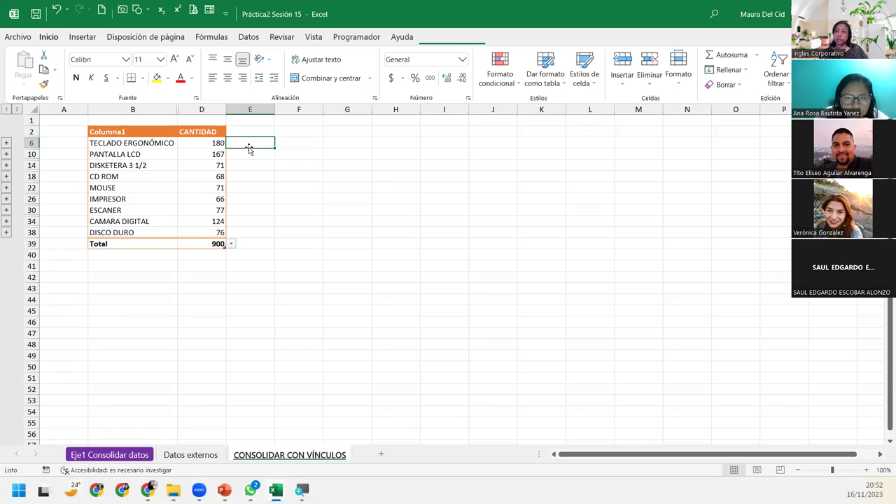
{"action": "left_click", "coordinate": [196, 243]}
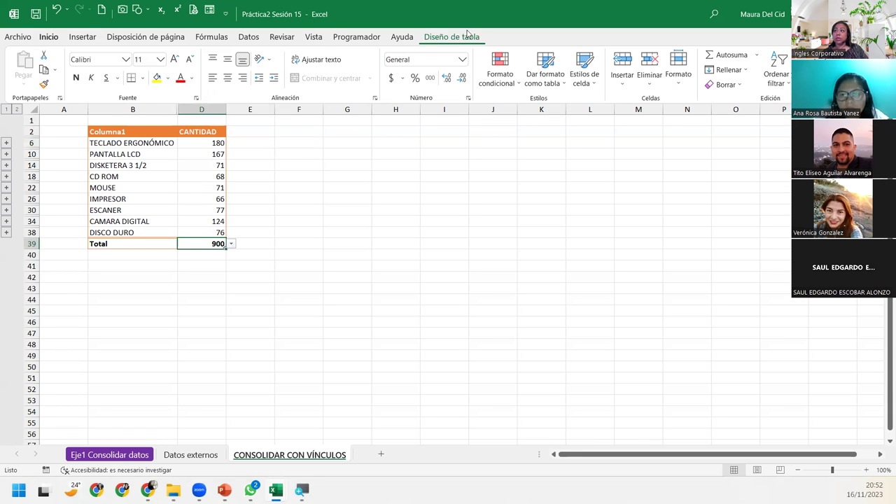
{"action": "left_click", "coordinate": [467, 35]}
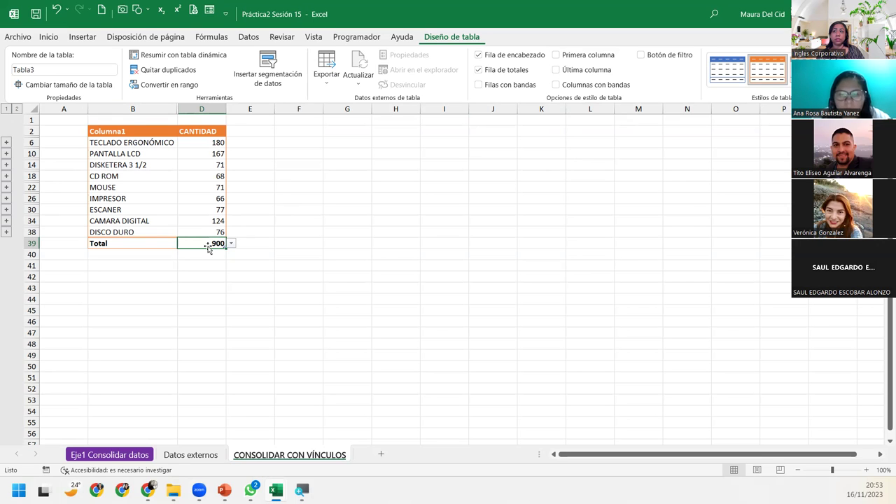
{"action": "left_click", "coordinate": [49, 37]}
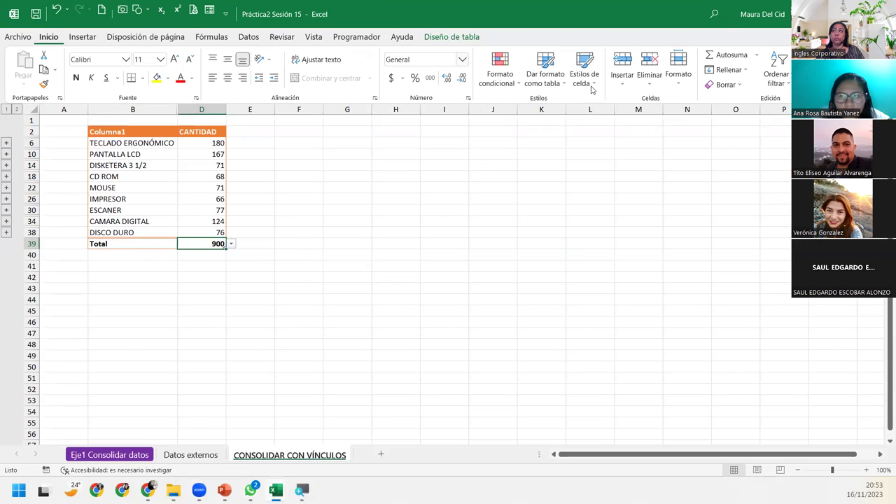
{"action": "left_click", "coordinate": [756, 54]}
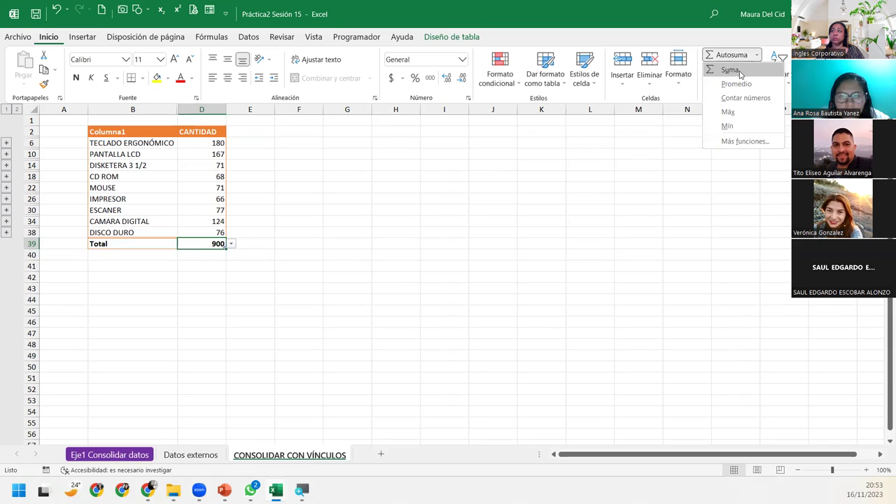
{"action": "left_click", "coordinate": [195, 265]}
{"action": "left_click", "coordinate": [196, 265]}
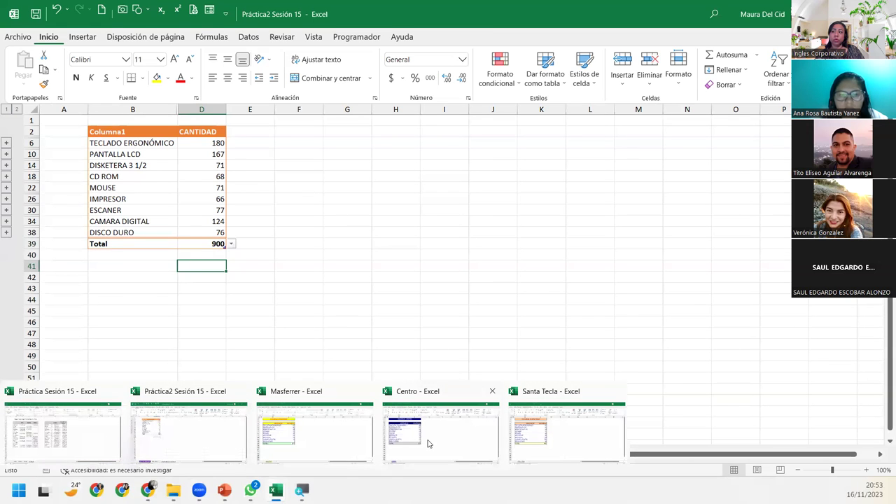
{"action": "mouse_move", "coordinate": [276, 489]}
{"action": "left_click", "coordinate": [428, 441]}
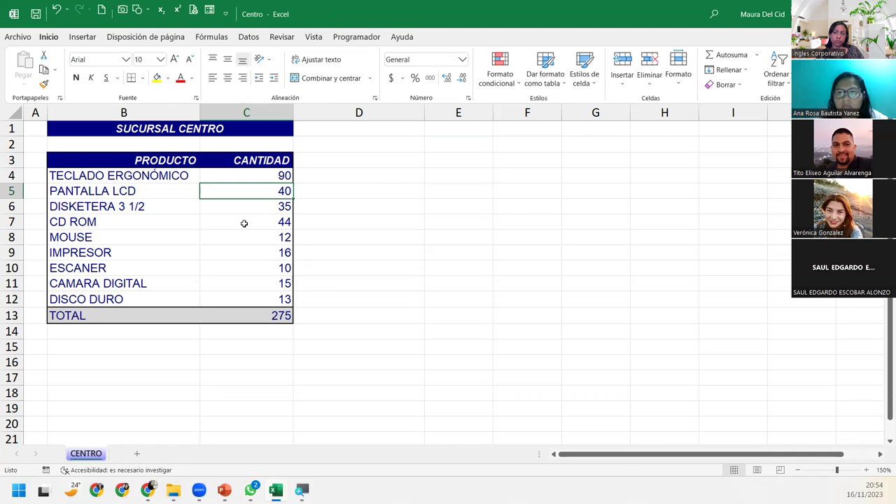
{"action": "left_click", "coordinate": [242, 175]}
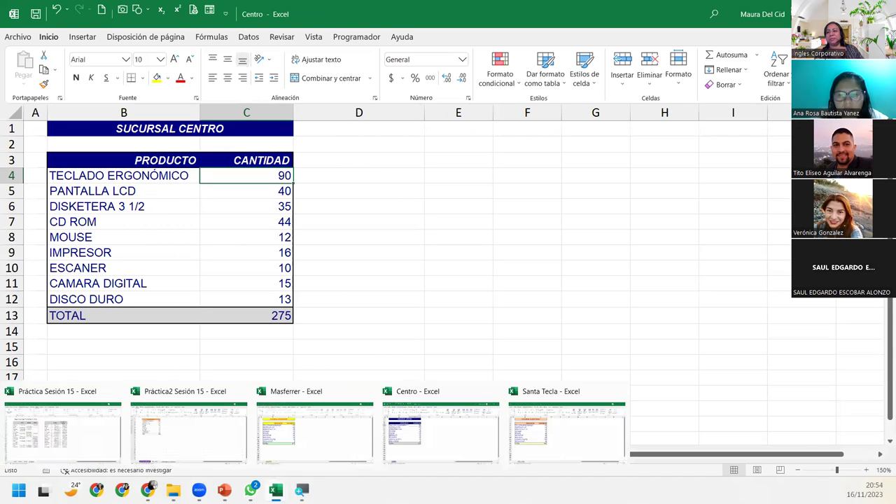
{"action": "left_click", "coordinate": [202, 434]}
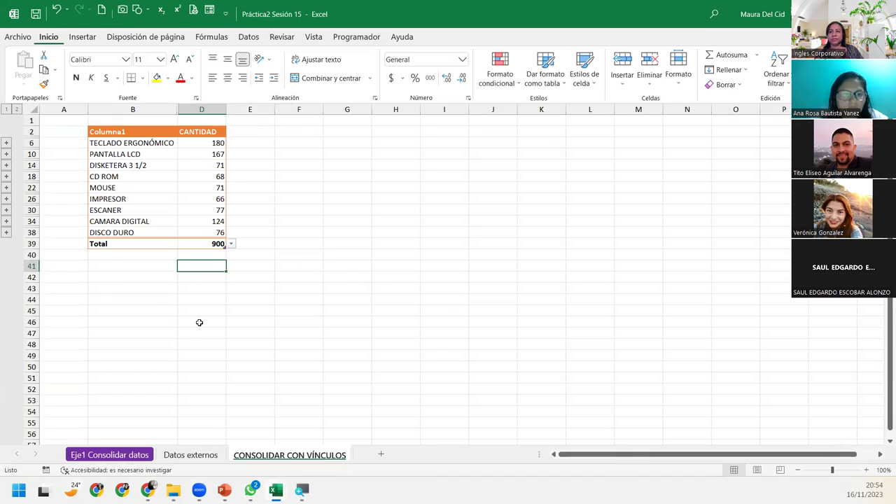
{"action": "left_click", "coordinate": [109, 264]}
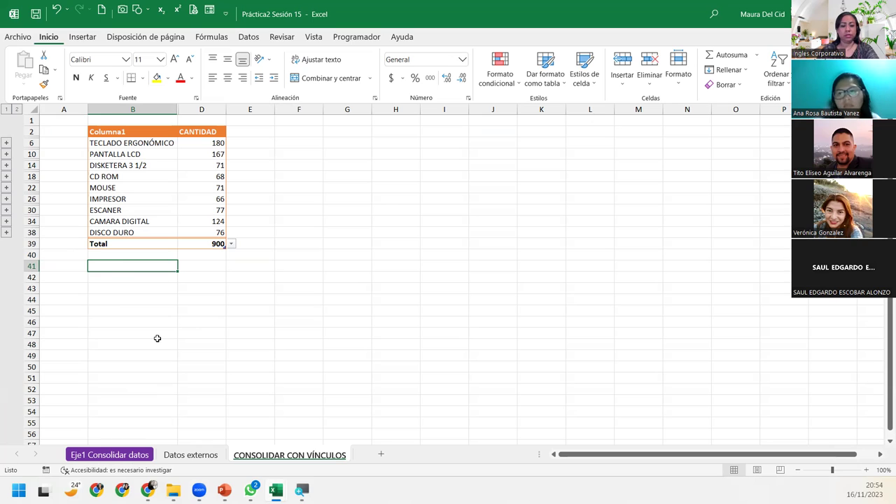
{"action": "type", "text": "Maura Del Cid"}
{"action": "key", "text": "Return"}
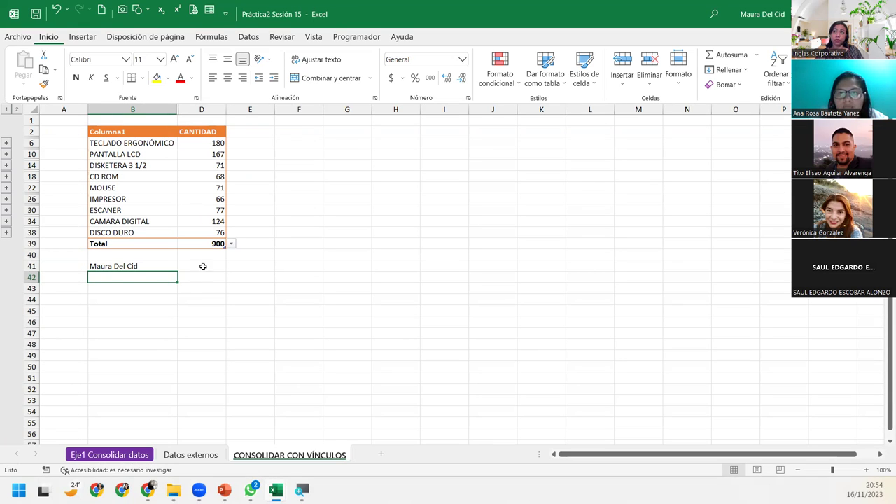
{"action": "left_click", "coordinate": [122, 309]}
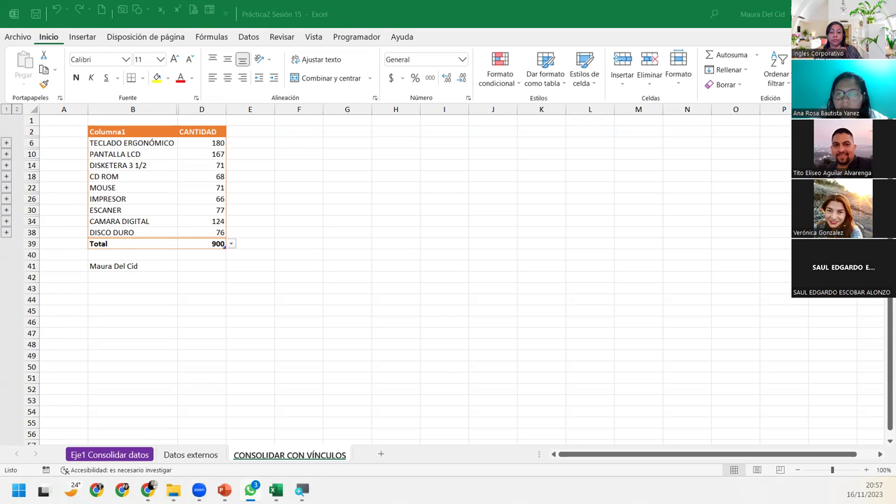
{"action": "key", "text": "Escape"}
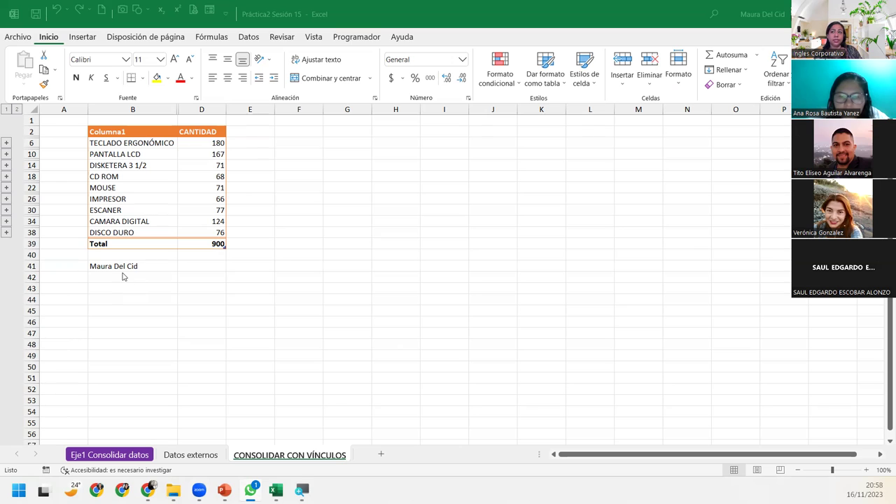
{"action": "key", "text": "alt+Tab"}
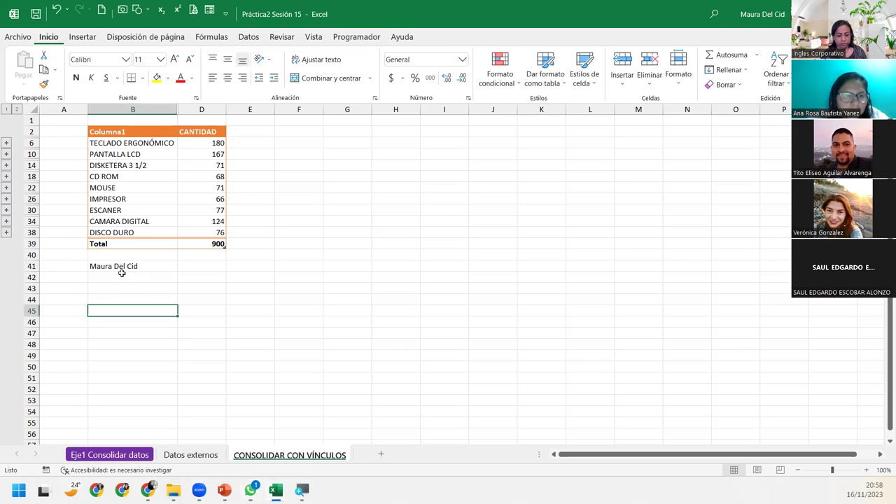